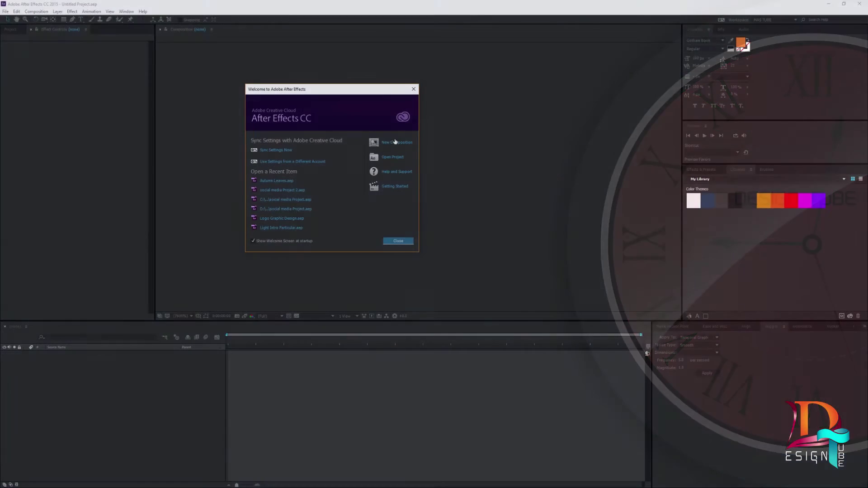
# Create a composition named 'Autumn Leaves' using the HDTV 1080 29.97 preset (1920×1080)
pyautogui.click(387, 144)
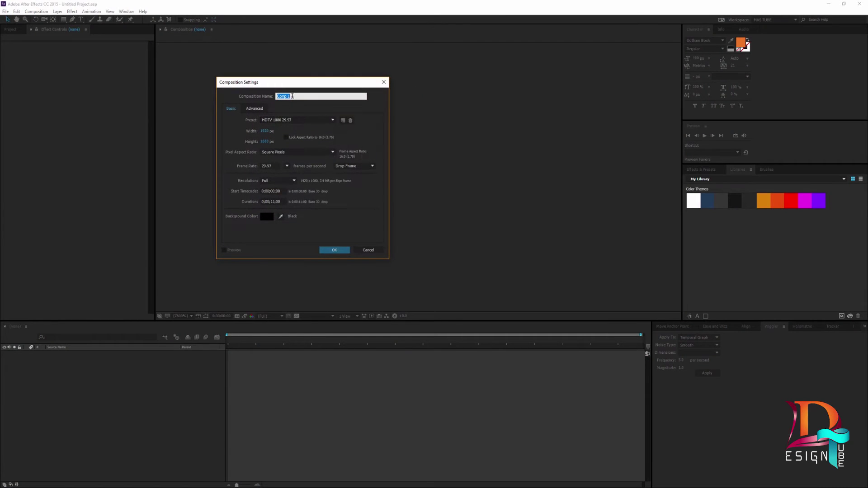
pyautogui.write('Autumn Leaves')
pyautogui.click(269, 119)
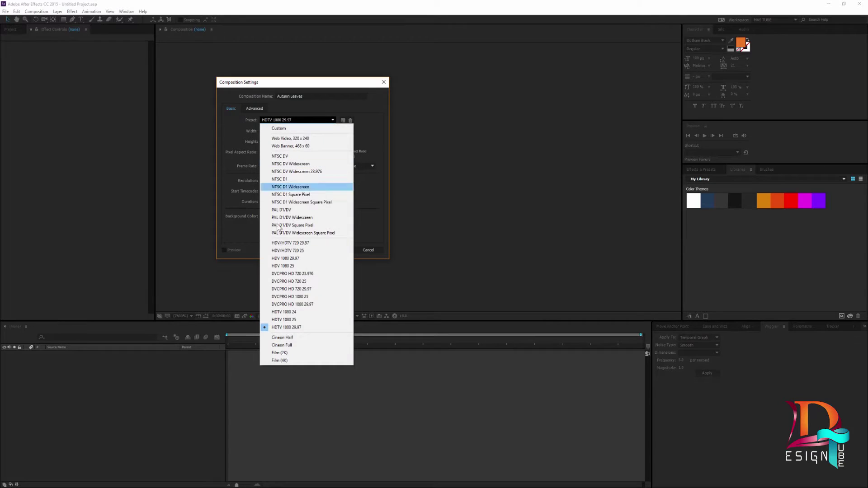
pyautogui.click(292, 328)
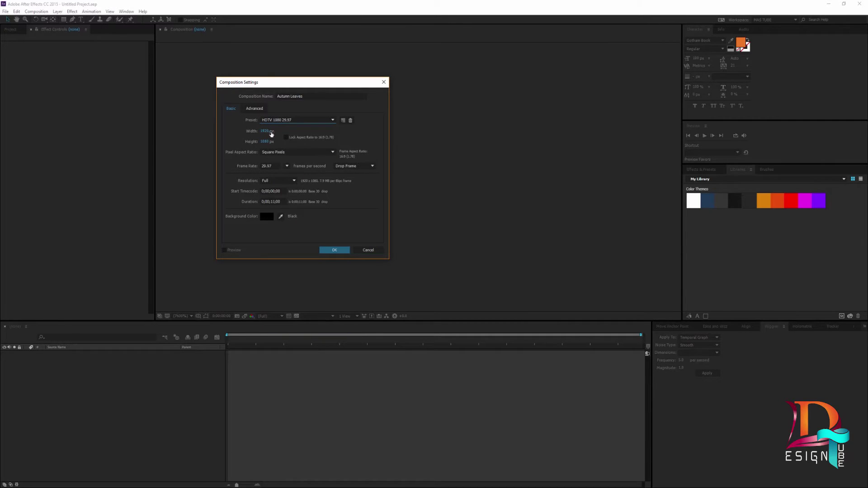
pyautogui.click(291, 119)
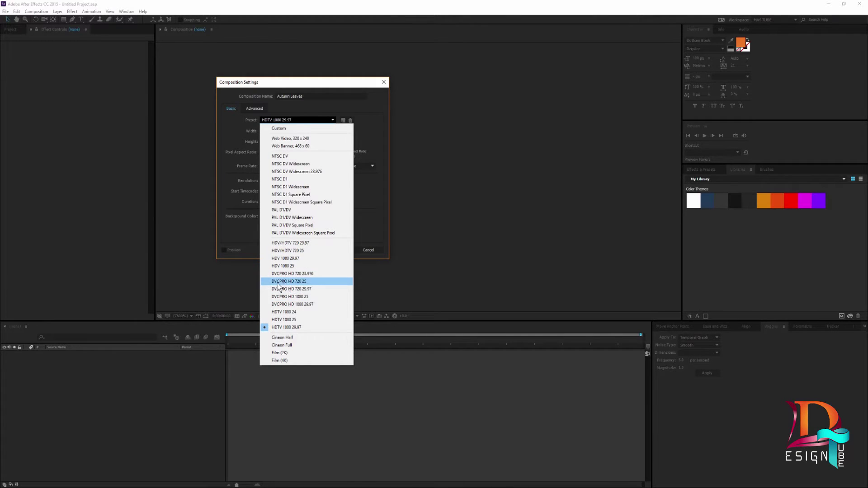
pyautogui.click(326, 84)
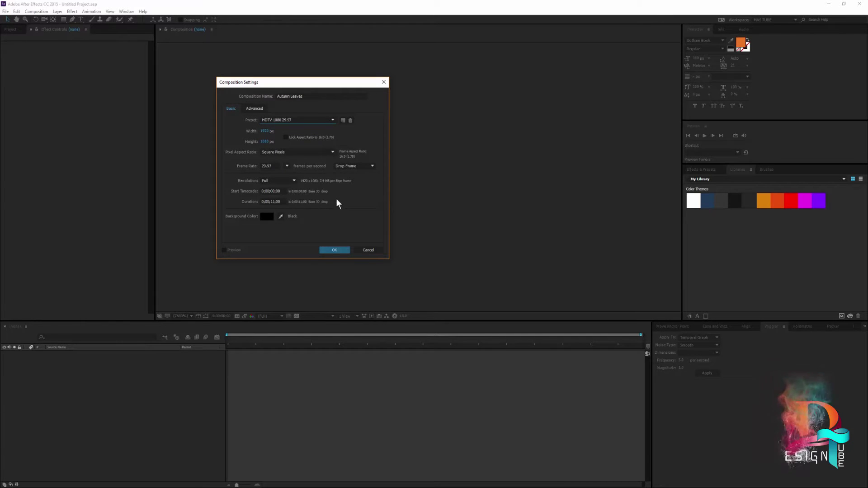
pyautogui.doubleClick(274, 201)
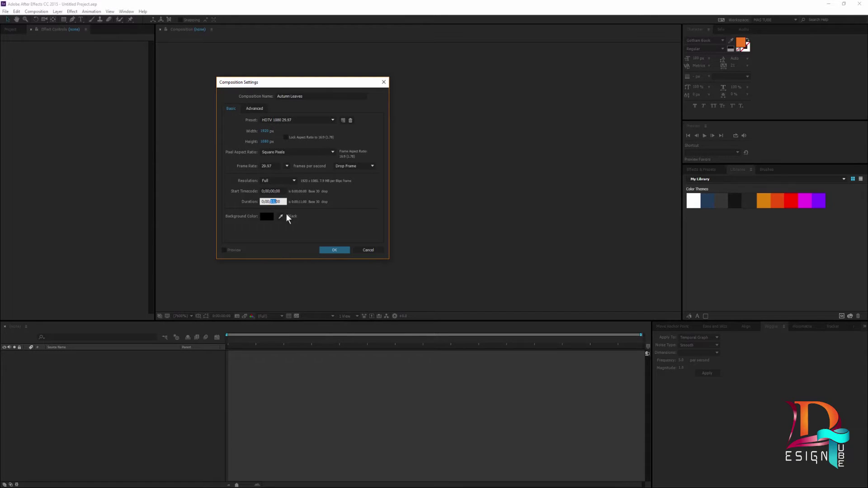
pyautogui.click(332, 249)
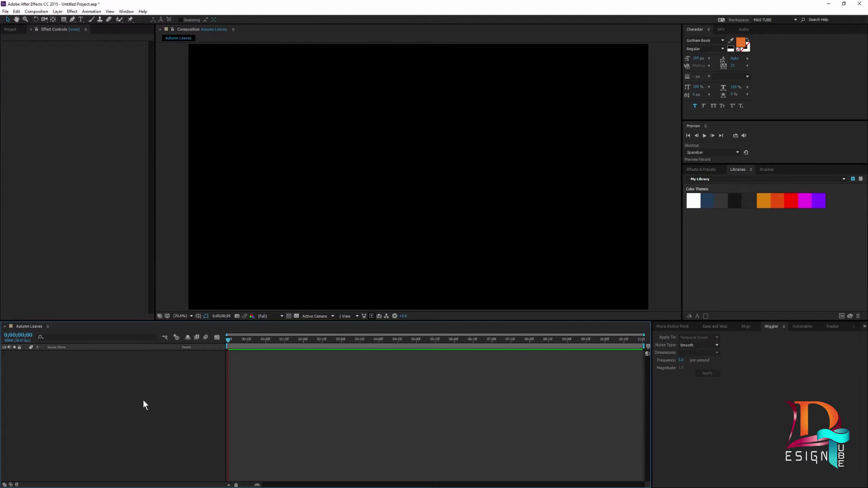
pyautogui.click(10, 29)
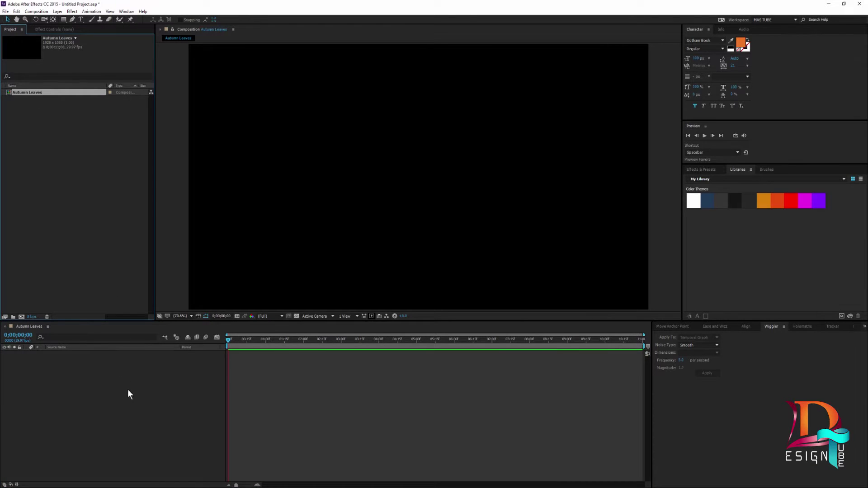
# With the Autumn Leaves timeline active, start a new solid layer from Layer > New
pyautogui.click(151, 386)
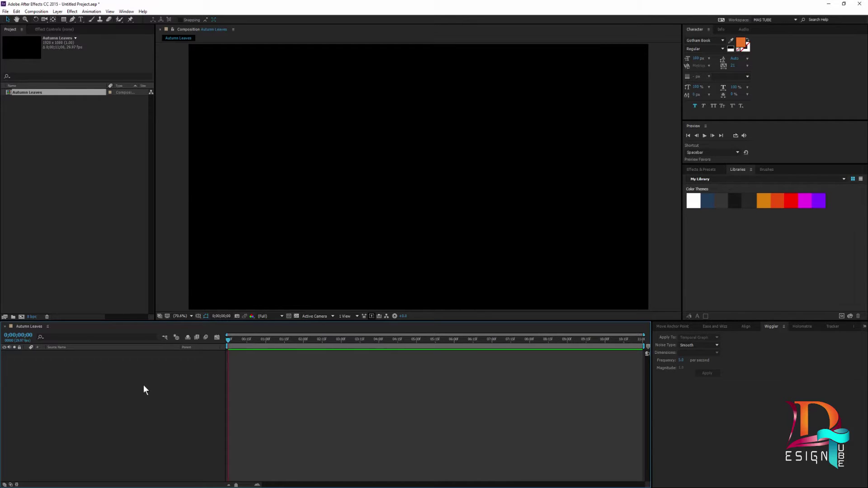
pyautogui.click(57, 12)
pyautogui.moveTo(54, 20)
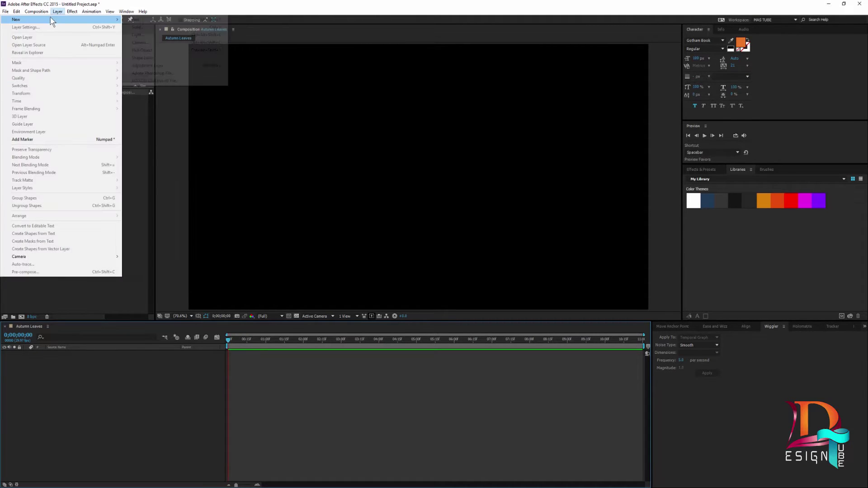
pyautogui.click(152, 27)
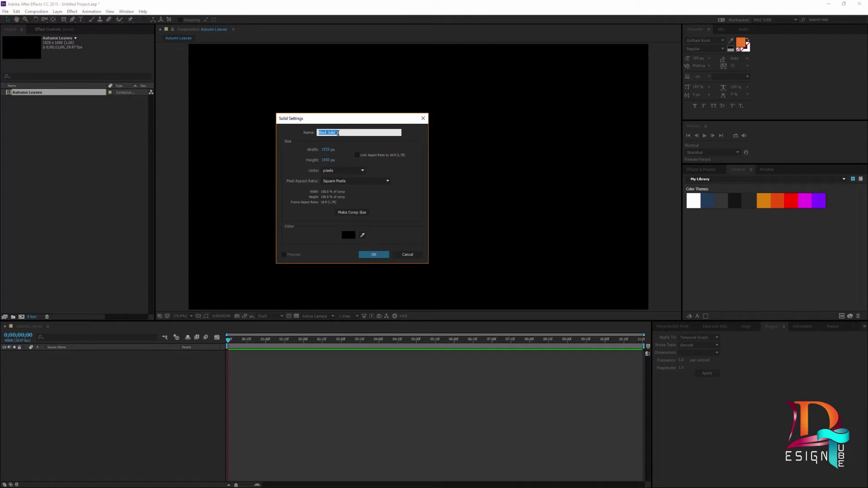
# Add a black solid named 'BG' and bring up its effect settings
pyautogui.write('BG')
pyautogui.click(375, 254)
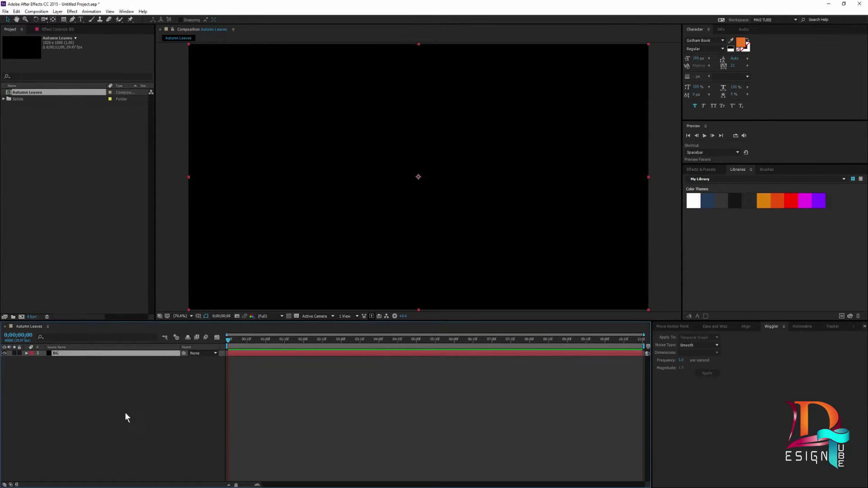
pyautogui.click(53, 29)
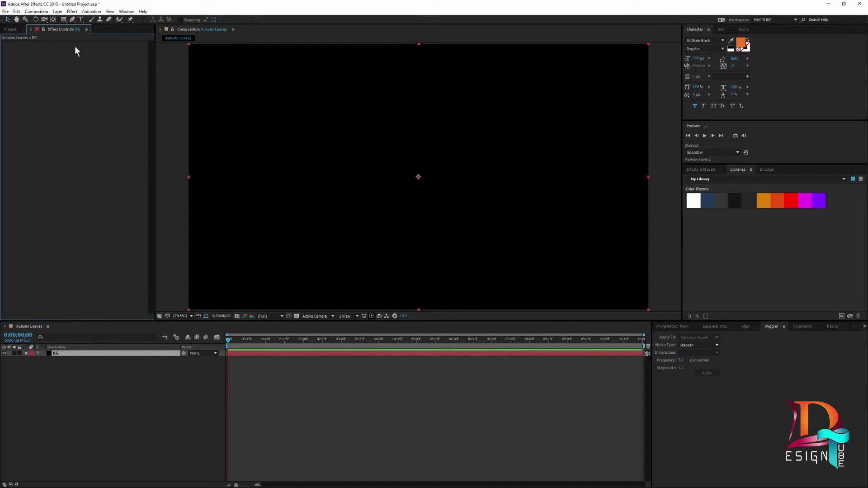
pyautogui.click(73, 11)
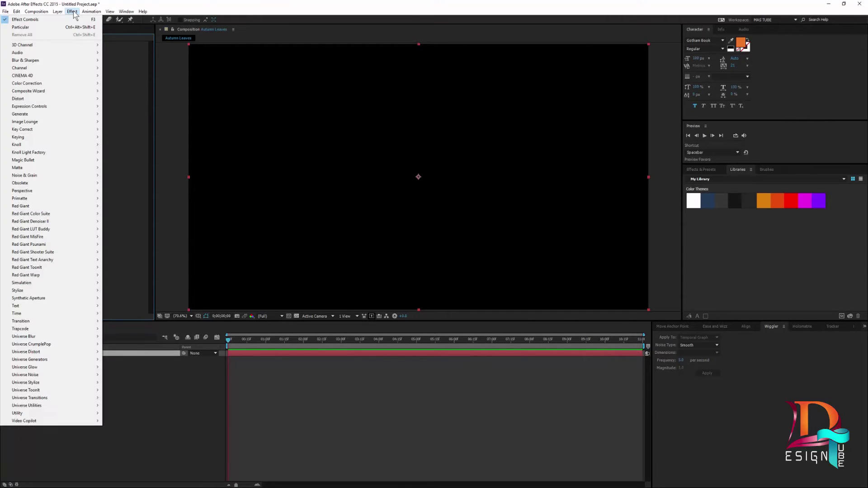
# Apply the Generate > Gradient Ramp effect to BG for a black-to-white fill
pyautogui.rightClick(136, 55)
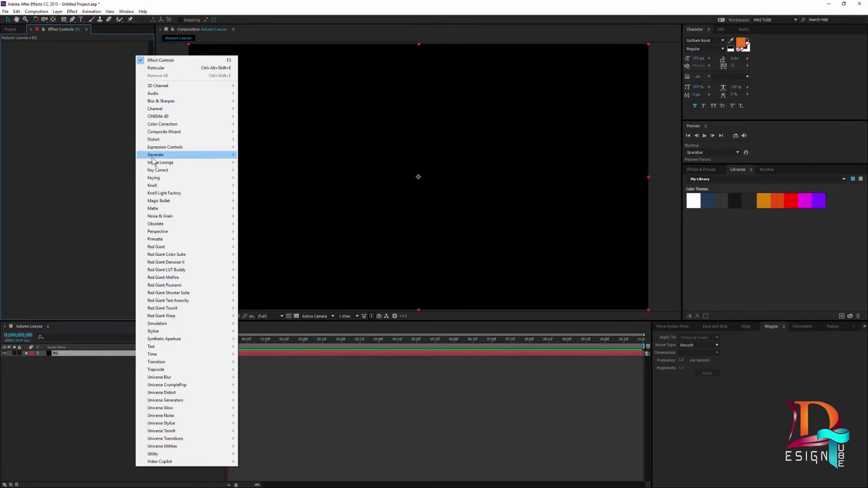
pyautogui.moveTo(158, 160)
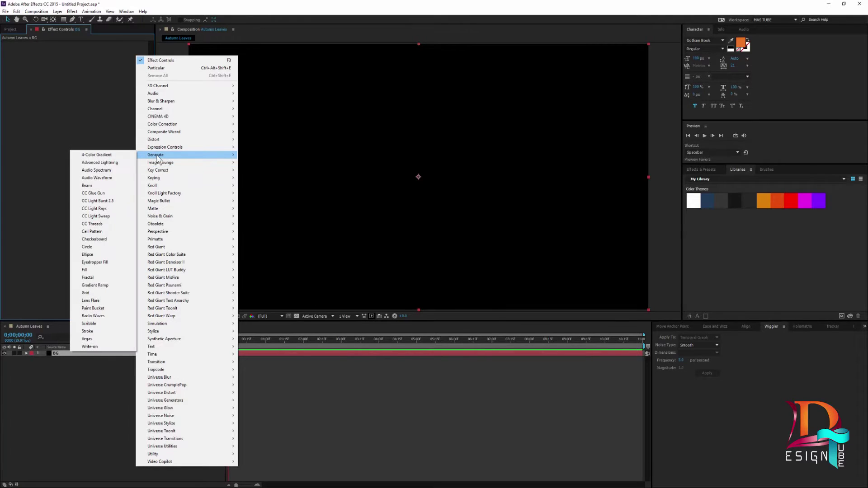
pyautogui.click(97, 285)
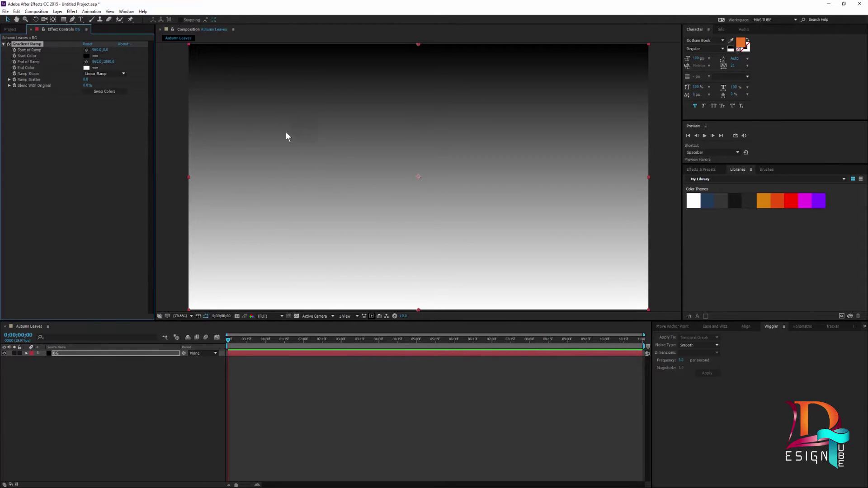
pyautogui.click(86, 56)
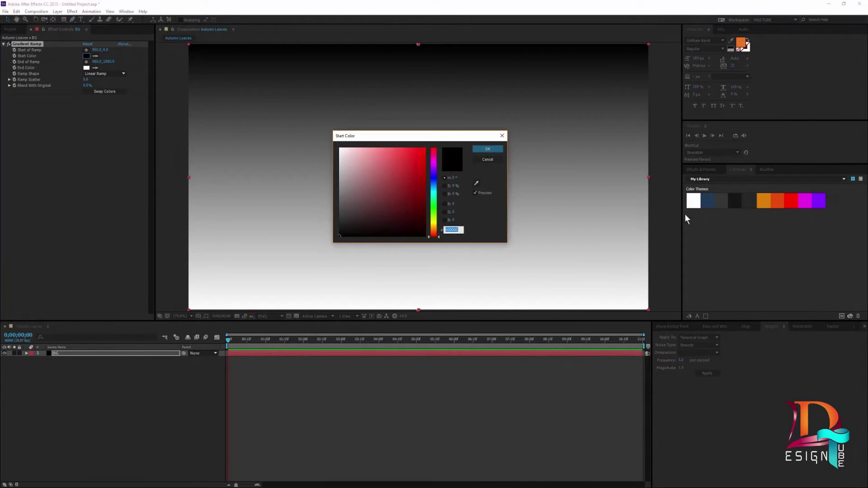
# Set the gradient's start colour to a deeper version of the orange theme swatch
pyautogui.click(477, 183)
pyautogui.click(764, 200)
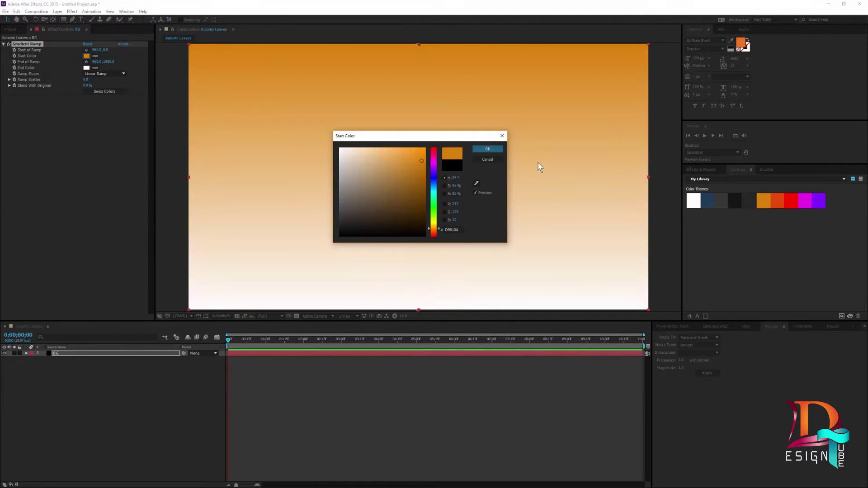
pyautogui.click(422, 178)
pyautogui.click(474, 151)
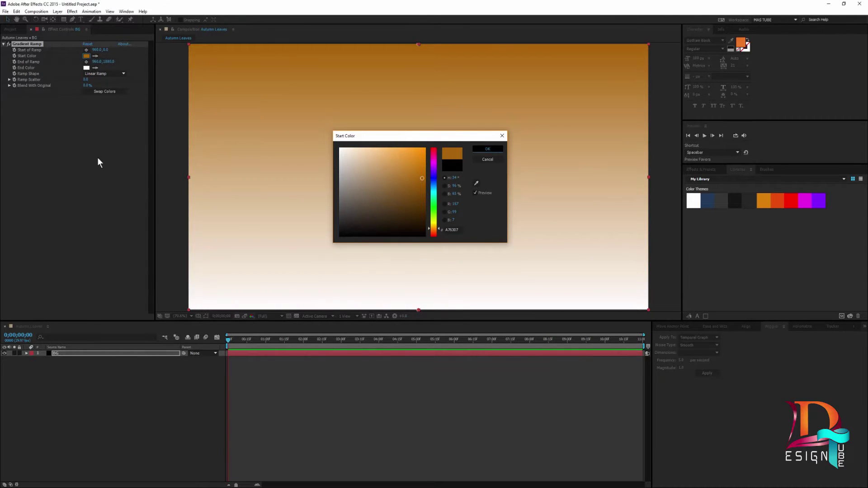
# Set the gradient's end colour to a near-black dark brown
pyautogui.click(87, 68)
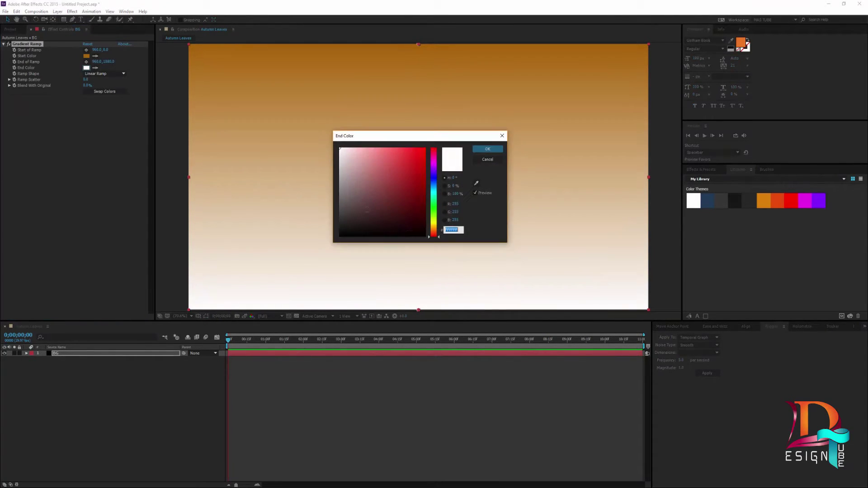
pyautogui.click(432, 230)
pyautogui.moveTo(432, 232); pyautogui.dragTo(417, 227)
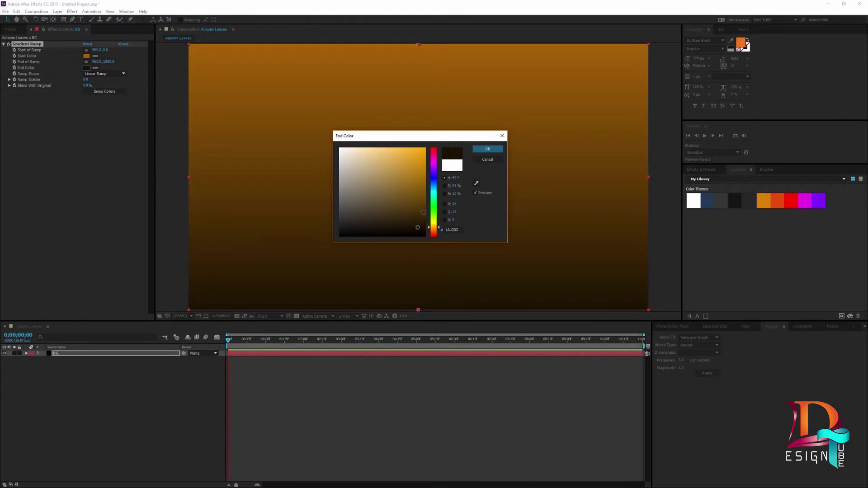
pyautogui.click(488, 150)
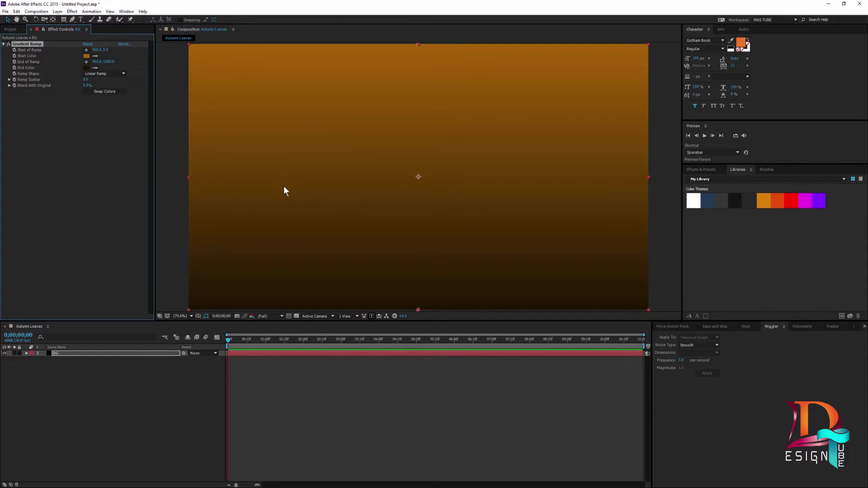
# Move the gradient start beyond the top-left corner and the end near the bottom-right
pyautogui.scroll(-2, 284, 186)
pyautogui.scroll(2, 283, 186)
pyautogui.scroll(-2, 284, 186)
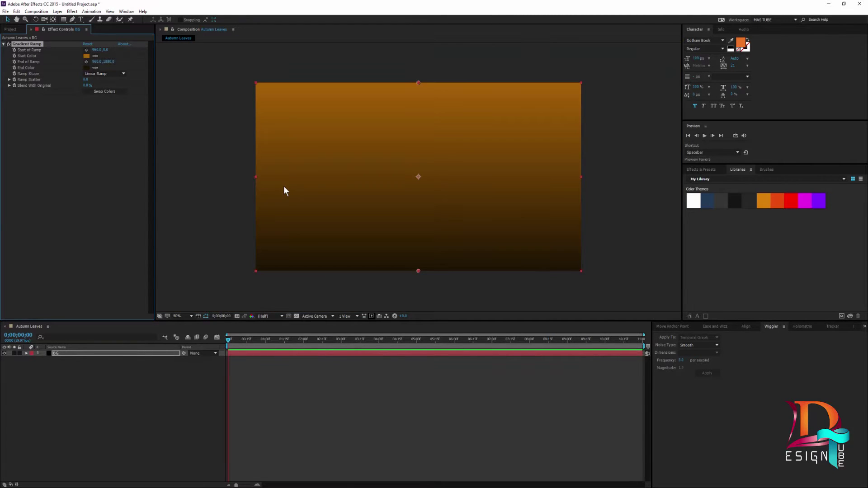
pyautogui.click(180, 316)
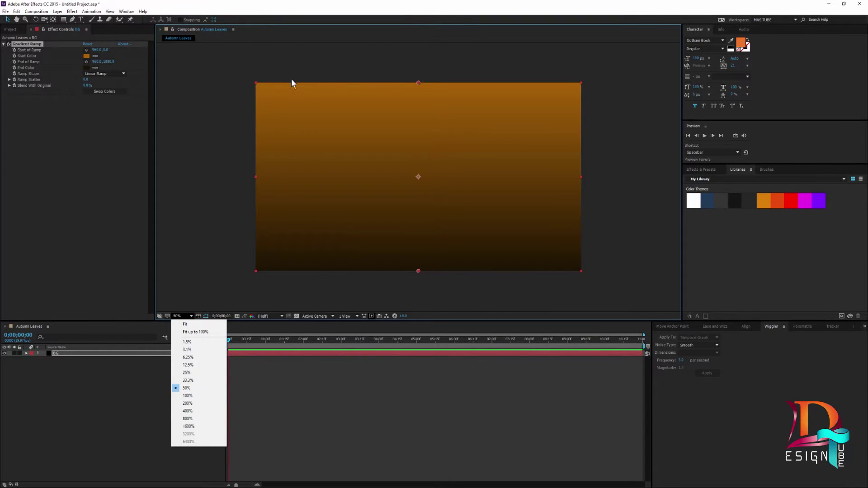
pyautogui.click(262, 90)
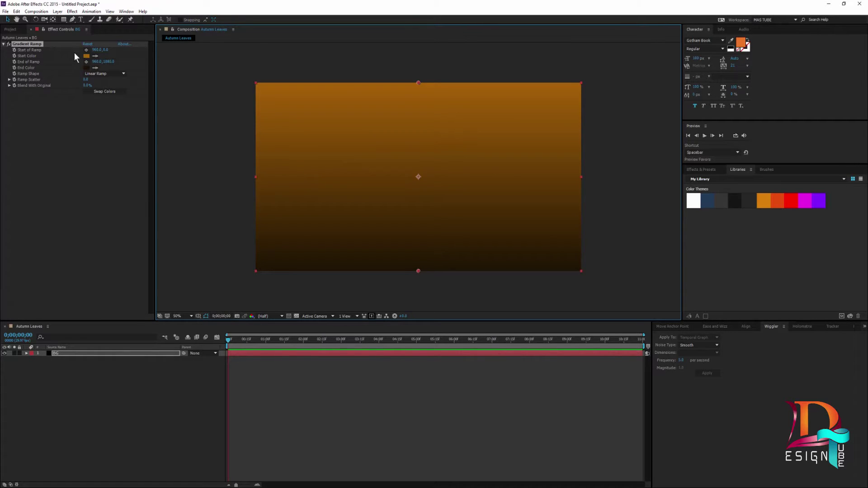
pyautogui.click(86, 50)
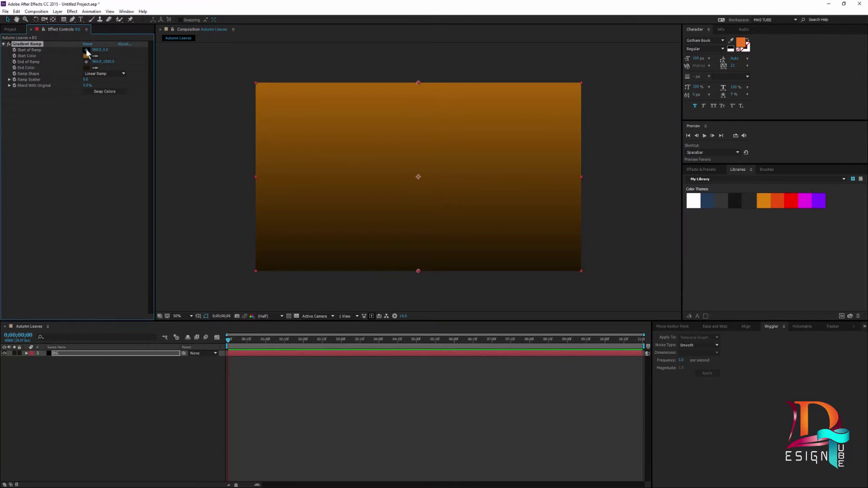
pyautogui.click(249, 76)
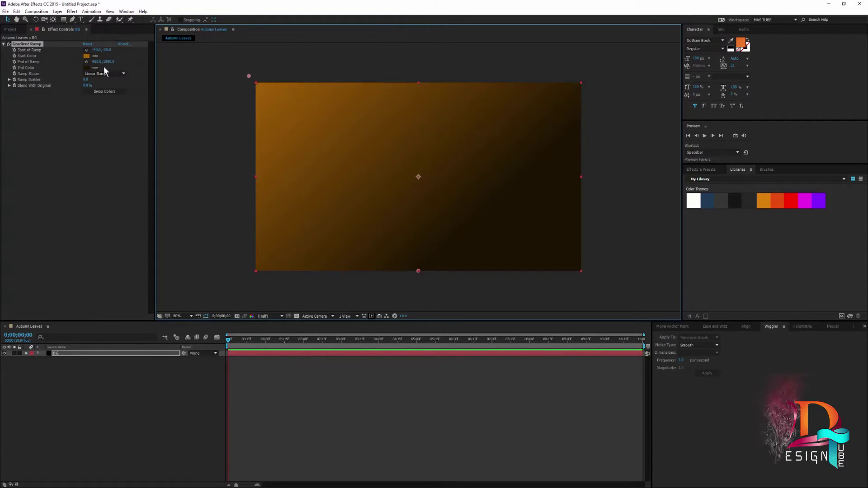
pyautogui.click(88, 62)
pyautogui.click(87, 61)
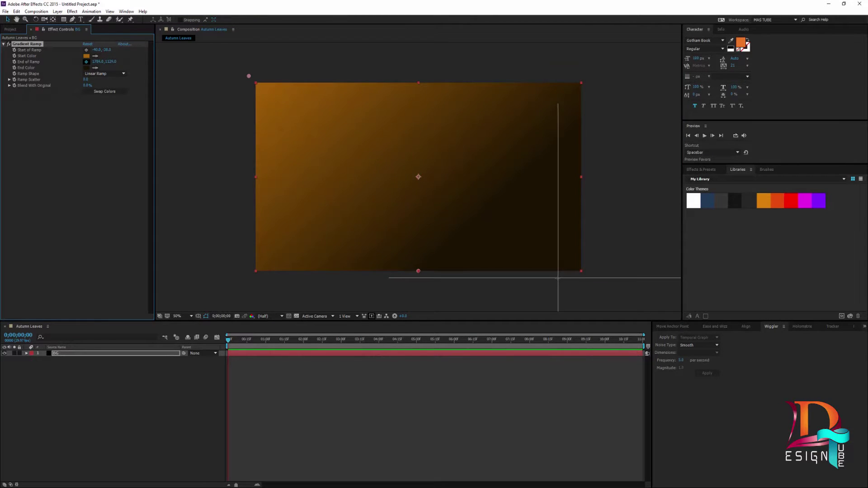
pyautogui.click(537, 280)
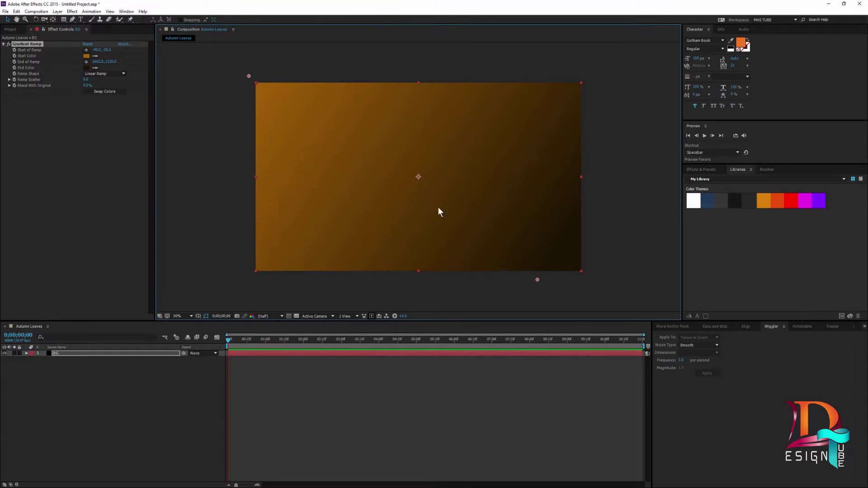
# Fit the whole composition in the viewer and lock the BG layer
pyautogui.click(177, 316)
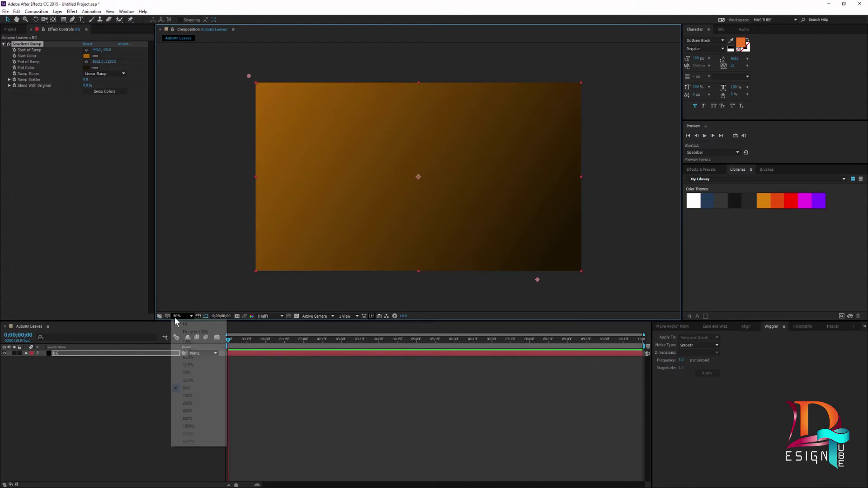
pyautogui.click(185, 324)
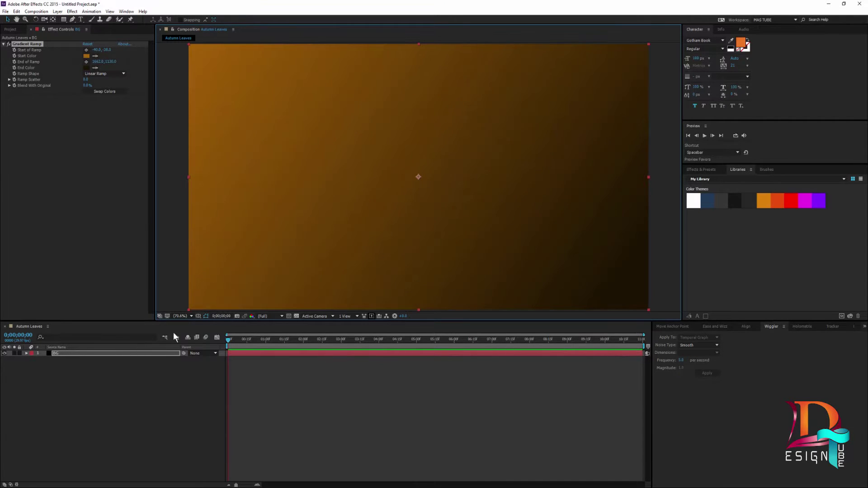
pyautogui.click(19, 353)
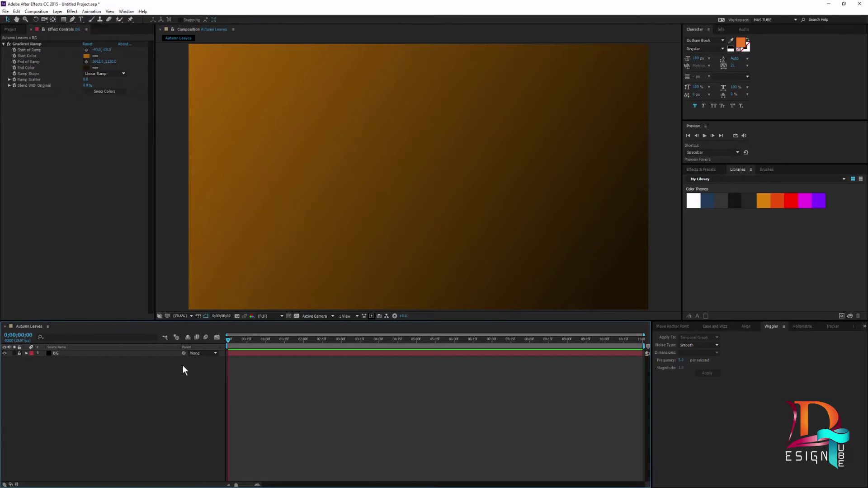
# Create a comp-sized black solid named 'Particular Leaves' with Ctrl+Y
pyautogui.hotkey('ctrl', 'y')
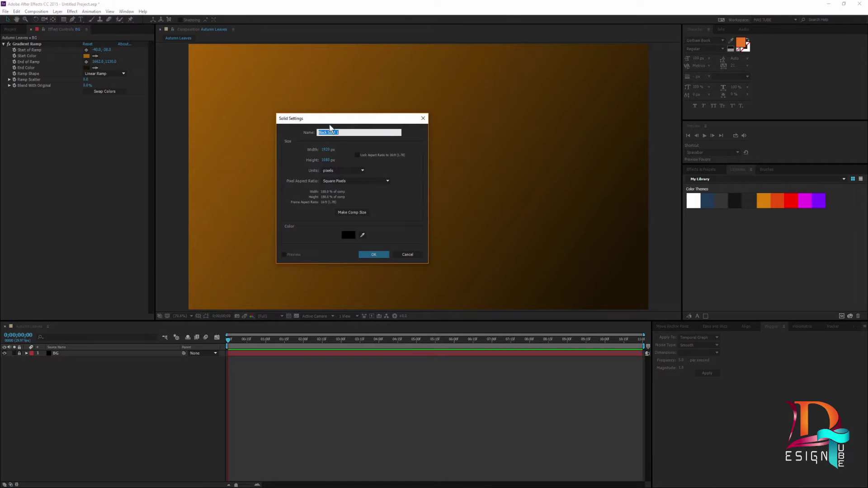
pyautogui.moveTo(331, 118)
pyautogui.mouseDown()
pyautogui.moveTo(226, 70)
pyautogui.moveTo(259, 73)
pyautogui.mouseUp()
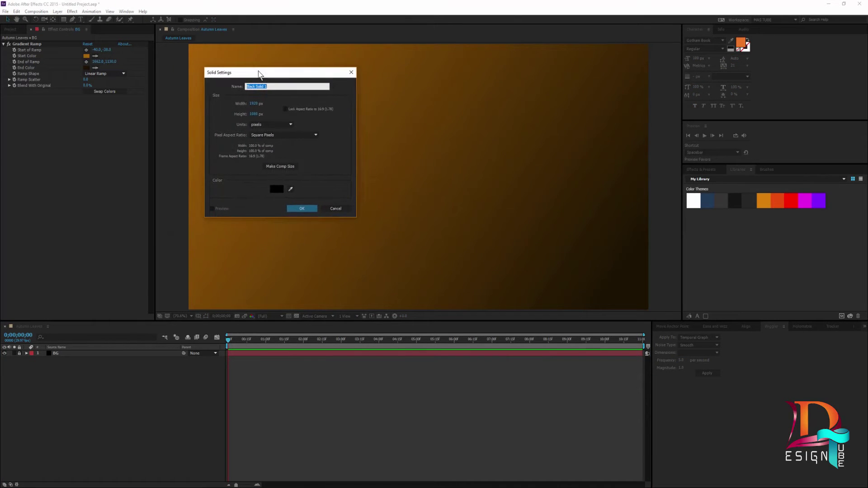
pyautogui.write('Particular Leaves')
pyautogui.click(276, 166)
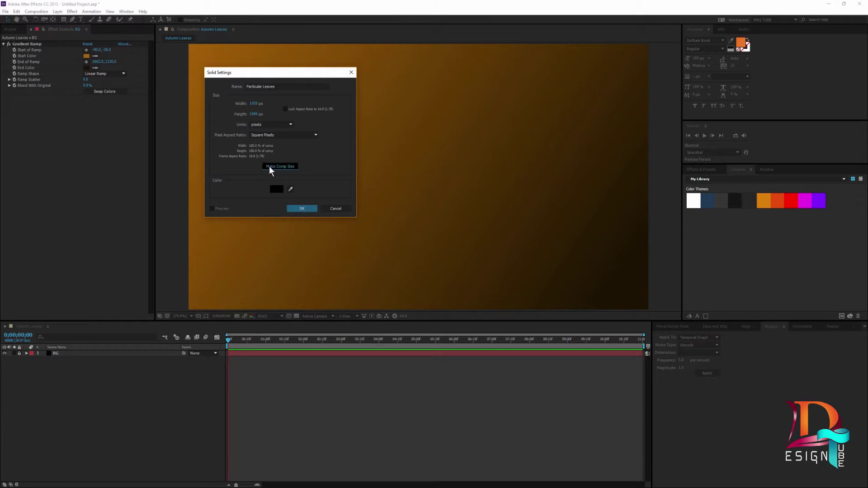
pyautogui.click(301, 209)
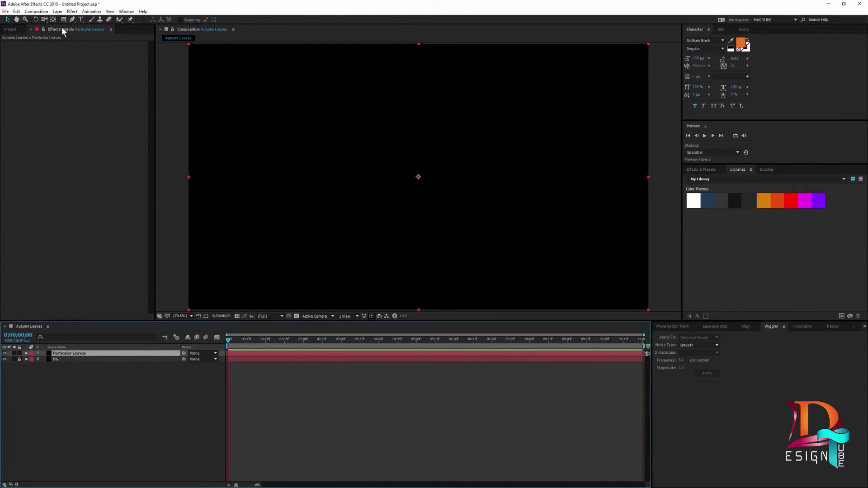
# Return to the Effect Controls and select the Particular Leaves layer
pyautogui.click(11, 29)
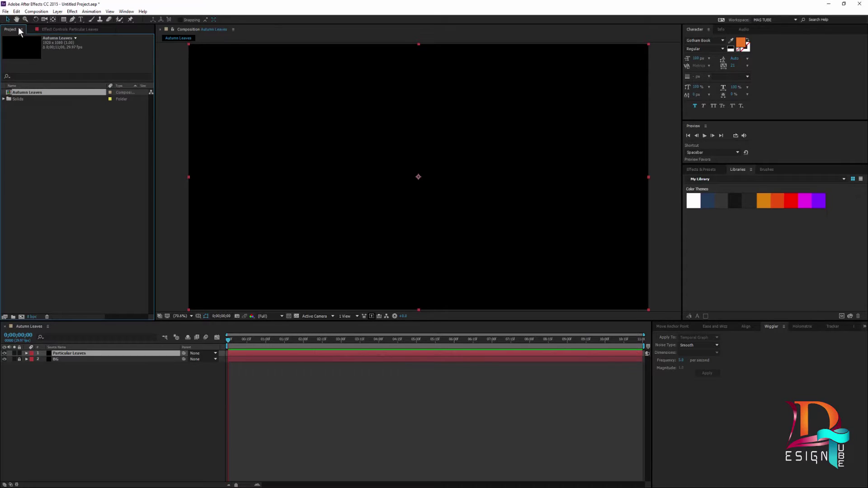
pyautogui.click(49, 30)
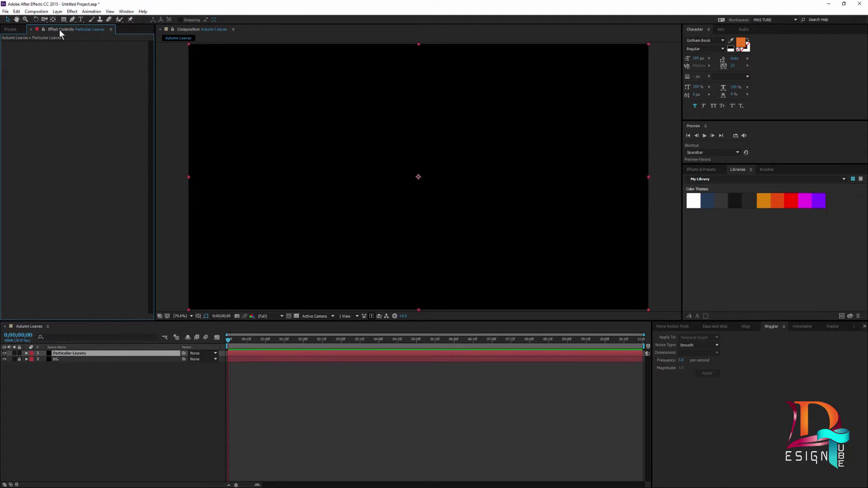
pyautogui.click(66, 353)
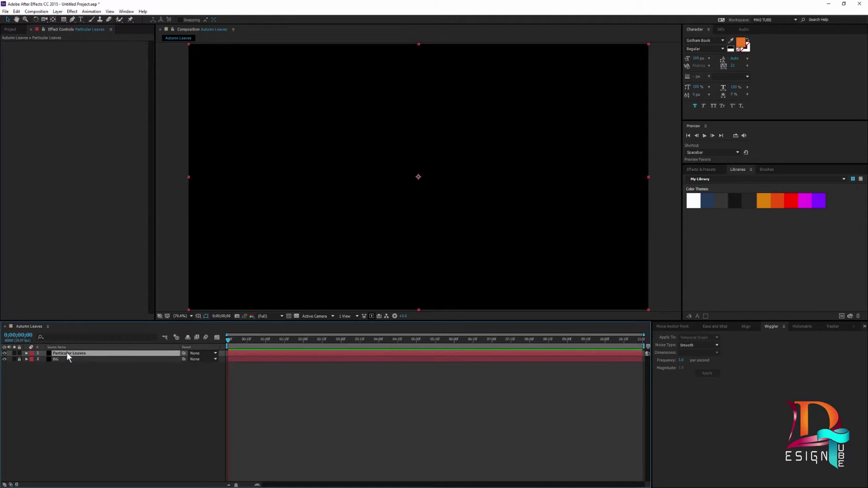
# Give Particular Leaves the Peach label and apply Trapcode > Particular from the effect menu
pyautogui.click(32, 354)
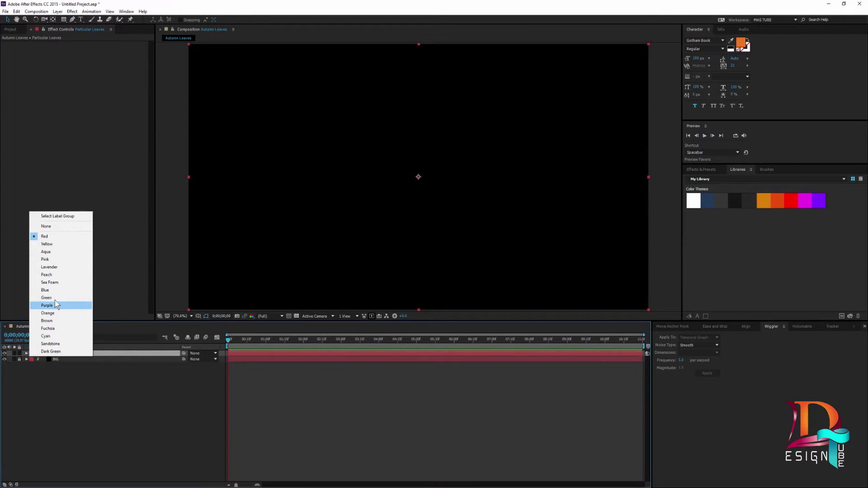
pyautogui.click(57, 275)
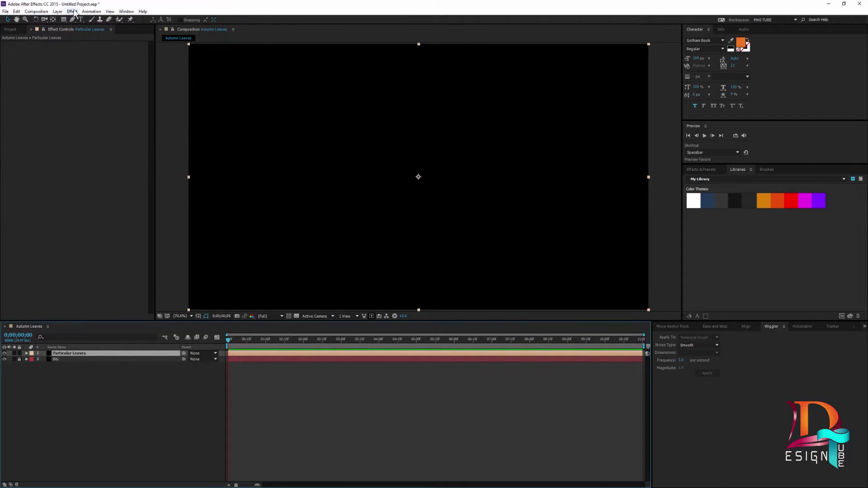
pyautogui.rightClick(103, 49)
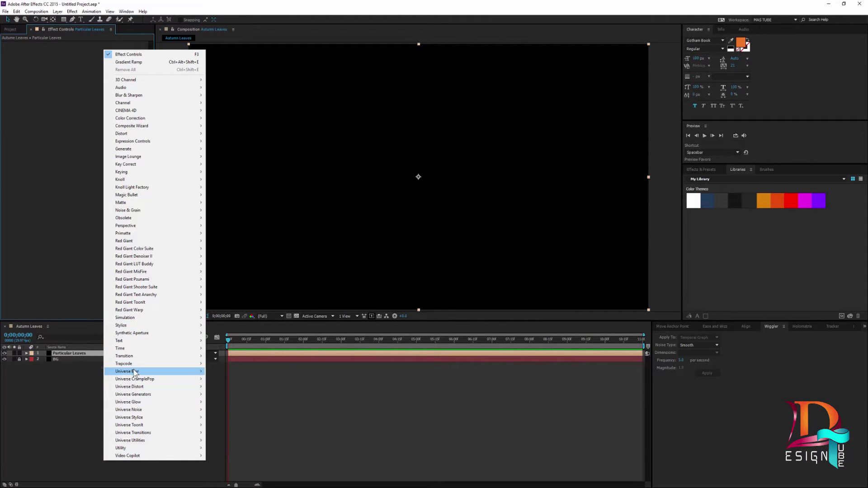
pyautogui.moveTo(128, 366)
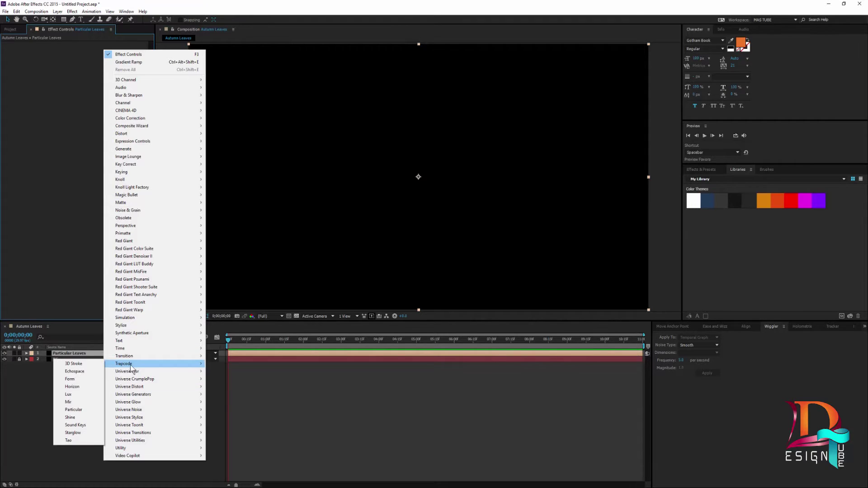
pyautogui.click(79, 413)
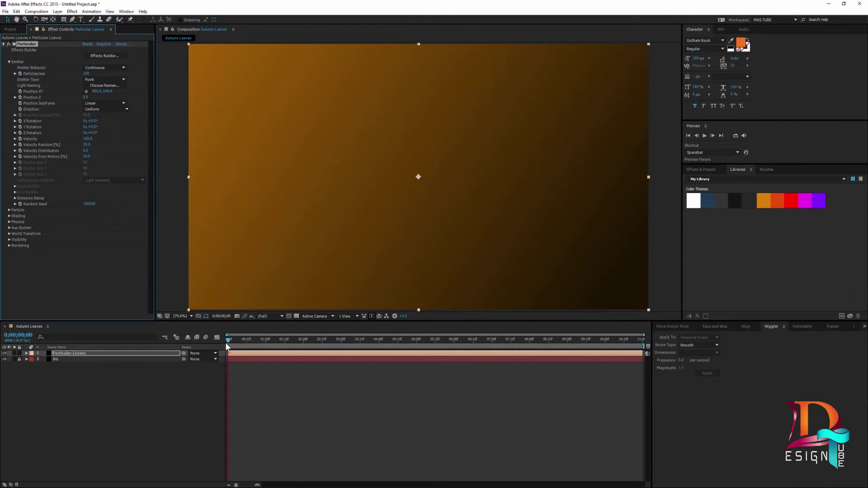
# Preview the default particle emission and park the playhead at 0;00;04;11 with Emitter expanded
pyautogui.press('space')
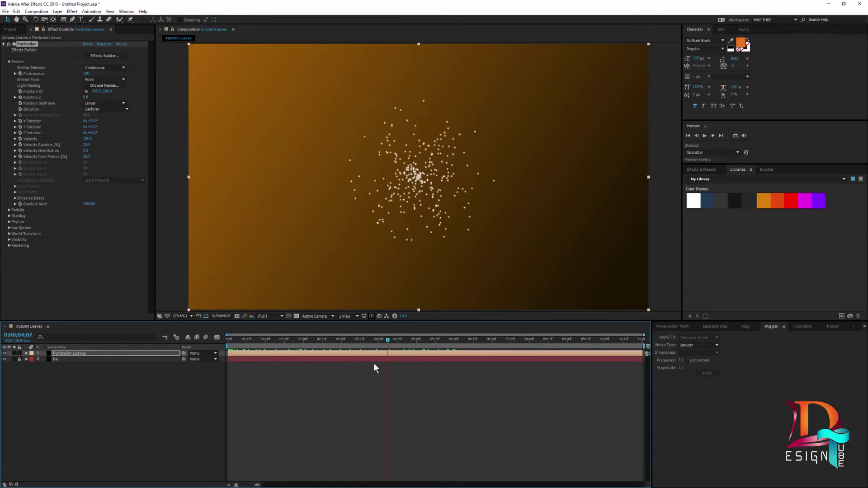
pyautogui.moveTo(411, 364); pyautogui.dragTo(400, 366)
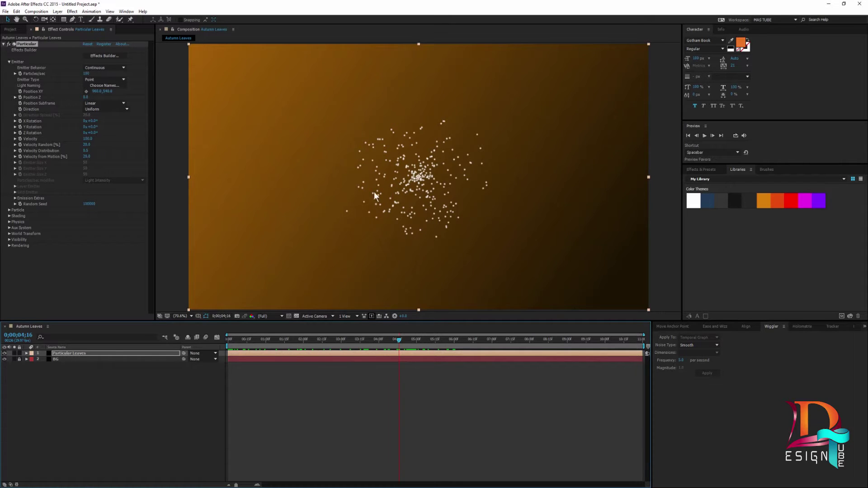
pyautogui.click(8, 62)
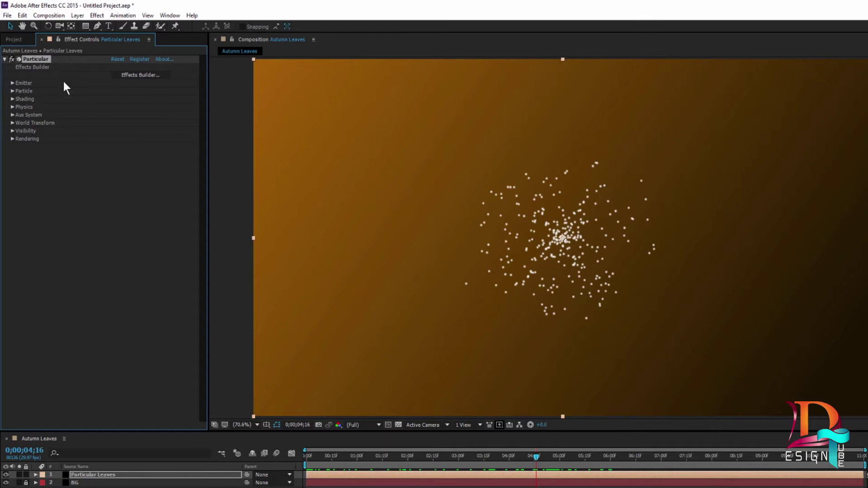
pyautogui.click(12, 83)
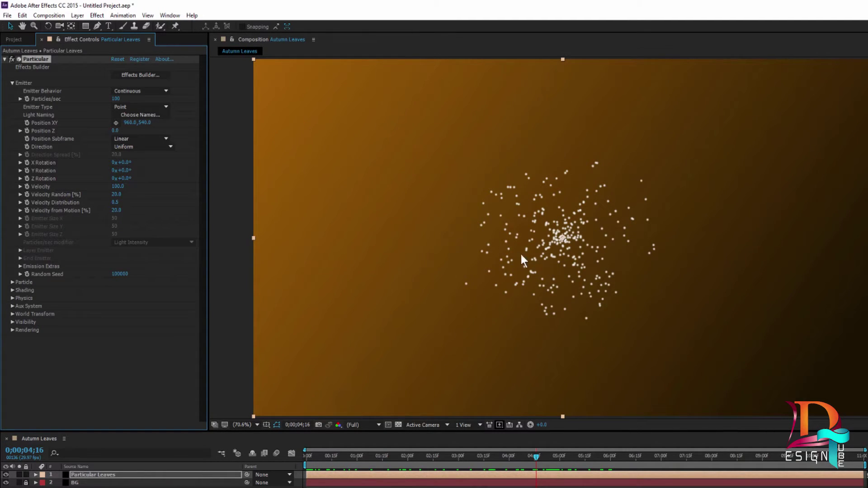
pyautogui.moveTo(536, 460); pyautogui.dragTo(529, 458)
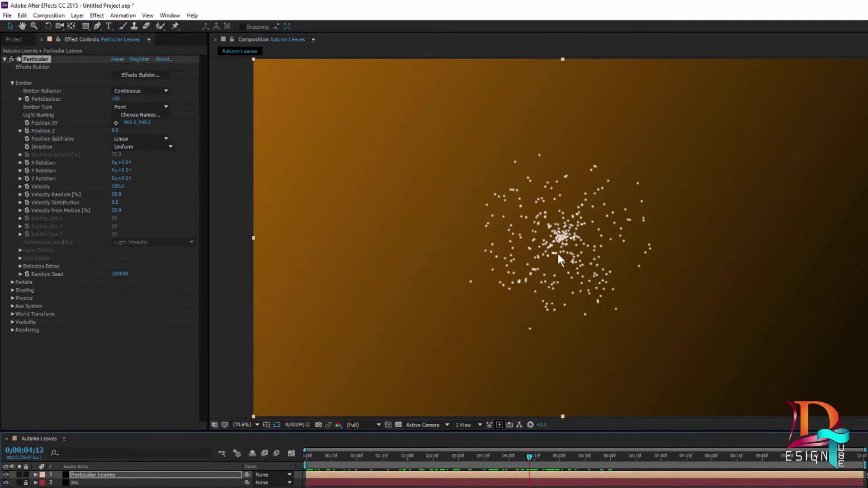
pyautogui.click(482, 457)
pyautogui.click(527, 457)
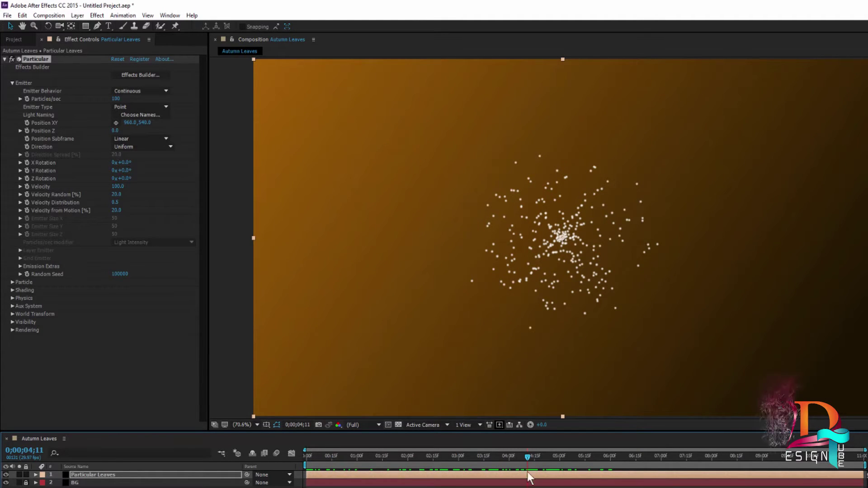
pyautogui.click(122, 106)
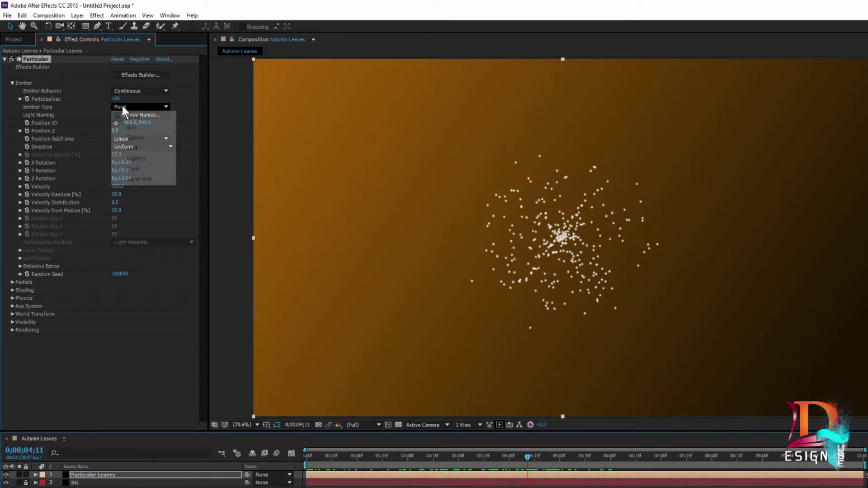
# Set Emitter Type to Box with size 1700 on X, Y and Z, then preview
pyautogui.click(139, 127)
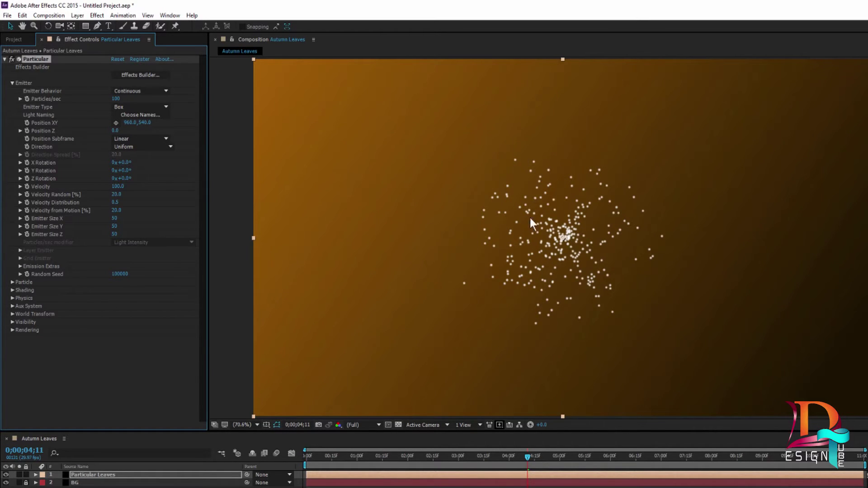
pyautogui.click(114, 219)
pyautogui.write('1700')
pyautogui.click(116, 226)
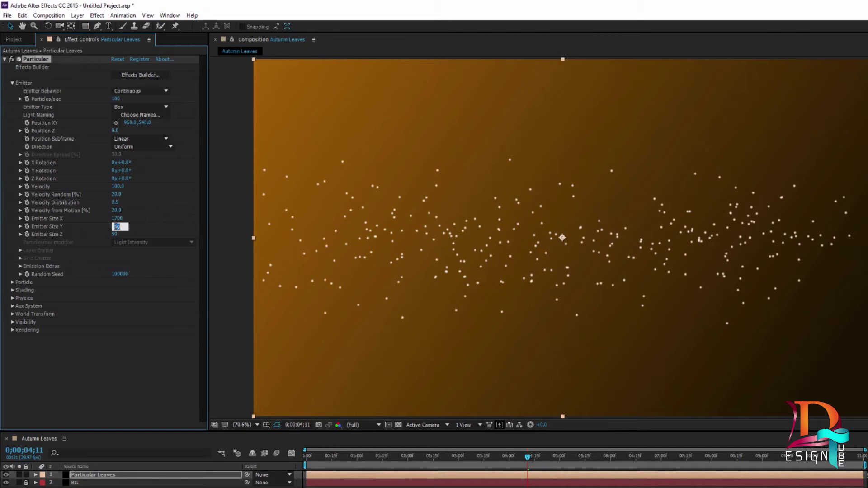
pyautogui.press('BackSpace')
pyautogui.write('700')
pyautogui.click(116, 235)
pyautogui.write('1700')
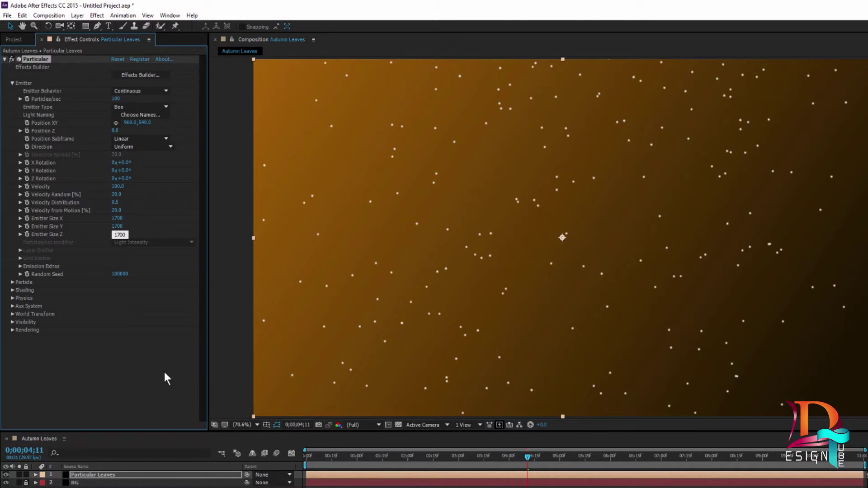
pyautogui.click(164, 379)
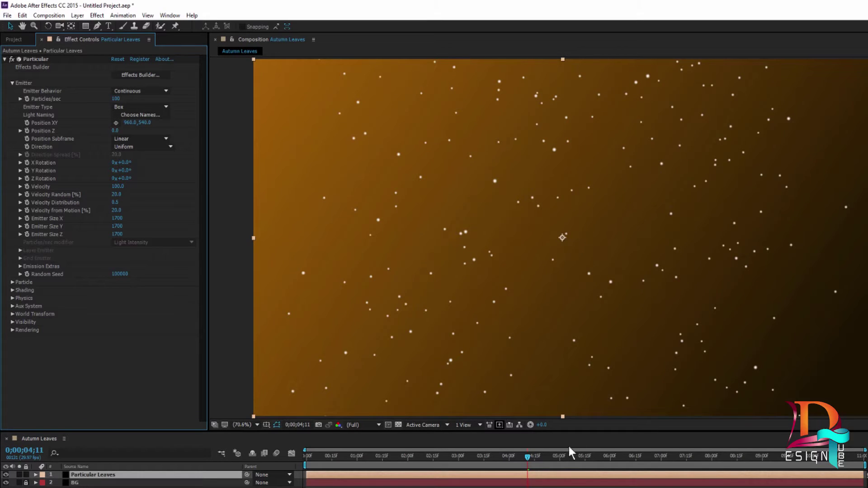
pyautogui.press('space')
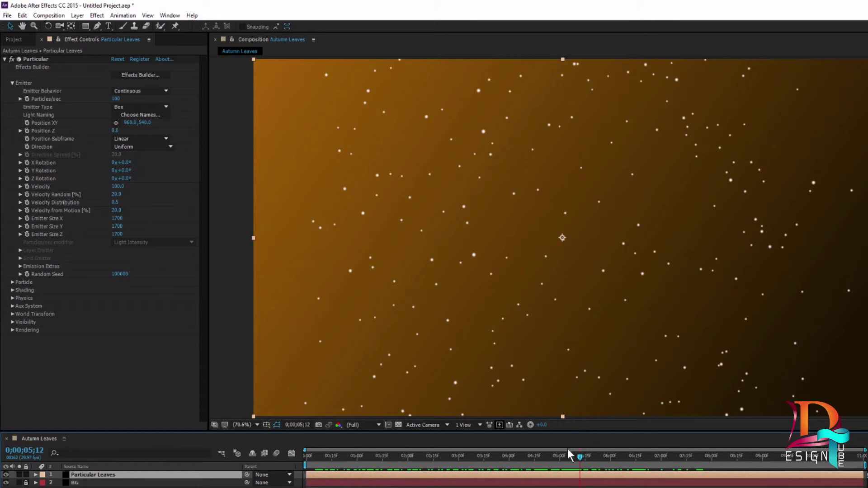
# Set Particular's Emitter Velocity to 0, then scrub and preview the motionless particles
pyautogui.moveTo(580, 458)
pyautogui.mouseDown()
pyautogui.moveTo(492, 466)
pyautogui.moveTo(519, 467)
pyautogui.mouseUp()
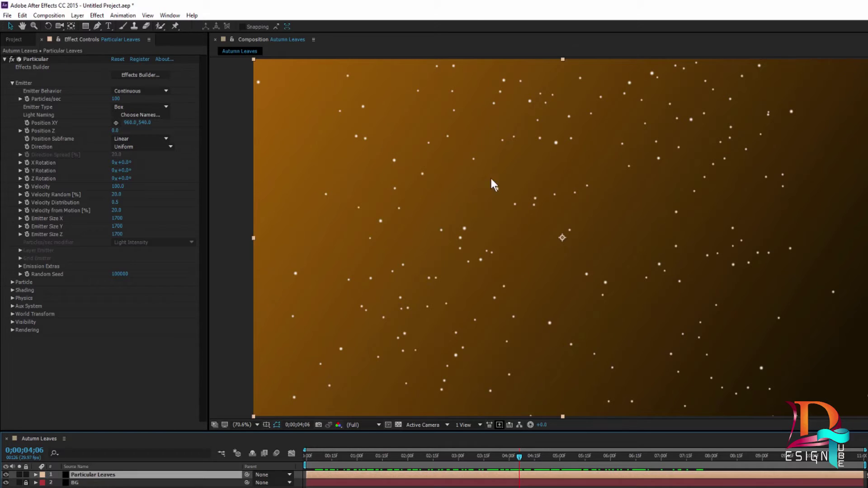
pyautogui.moveTo(520, 459)
pyautogui.mouseDown()
pyautogui.moveTo(608, 473)
pyautogui.moveTo(561, 481)
pyautogui.mouseUp()
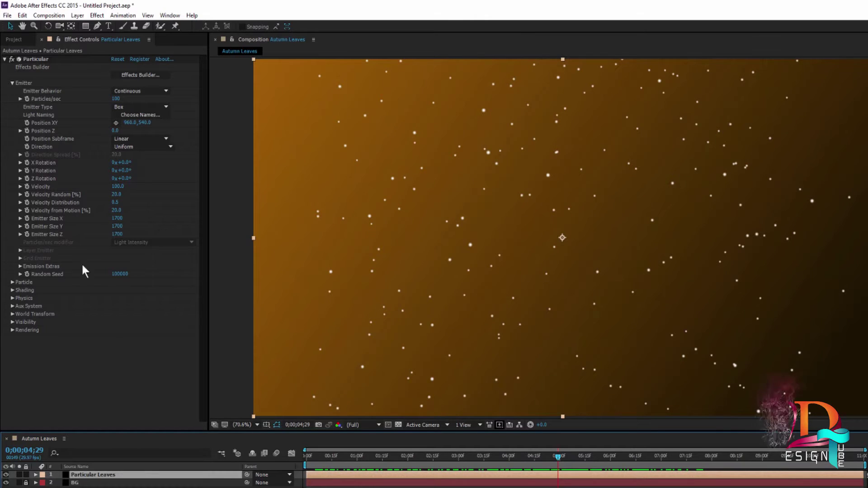
pyautogui.click(117, 186)
pyautogui.write('0')
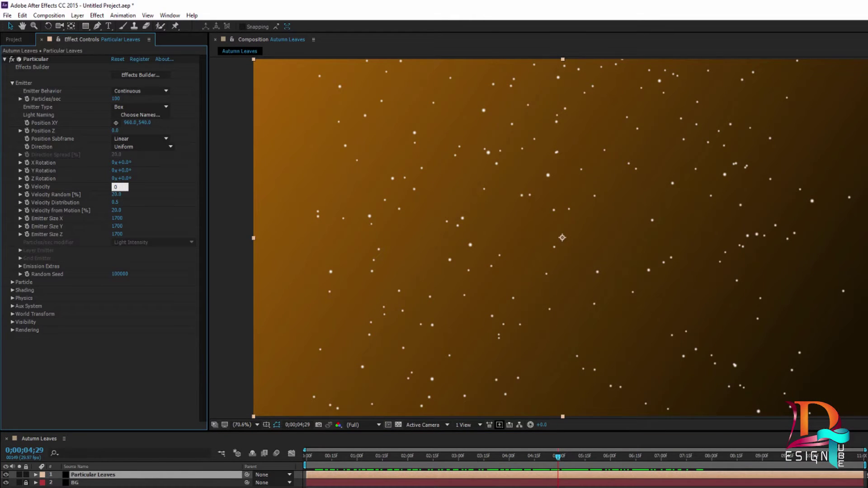
pyautogui.press('Return')
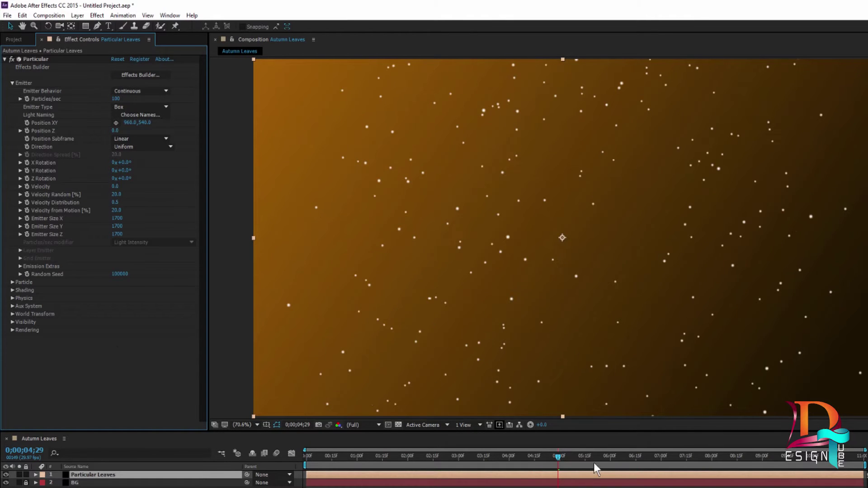
pyautogui.click(553, 457)
pyautogui.moveTo(345, 457); pyautogui.dragTo(351, 457)
pyautogui.moveTo(396, 486)
pyautogui.mouseDown()
pyautogui.moveTo(580, 457)
pyautogui.moveTo(318, 458)
pyautogui.moveTo(406, 458)
pyautogui.mouseUp()
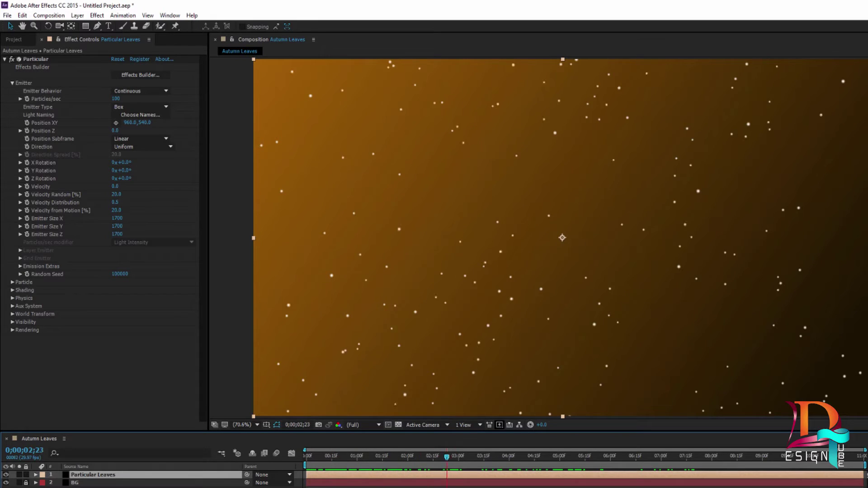
pyautogui.press('space')
pyautogui.press('space')
pyautogui.press('space')
# Change Particular's Particle Life from 5 to 11 seconds and preview the result
pyautogui.click(12, 84)
pyautogui.click(11, 91)
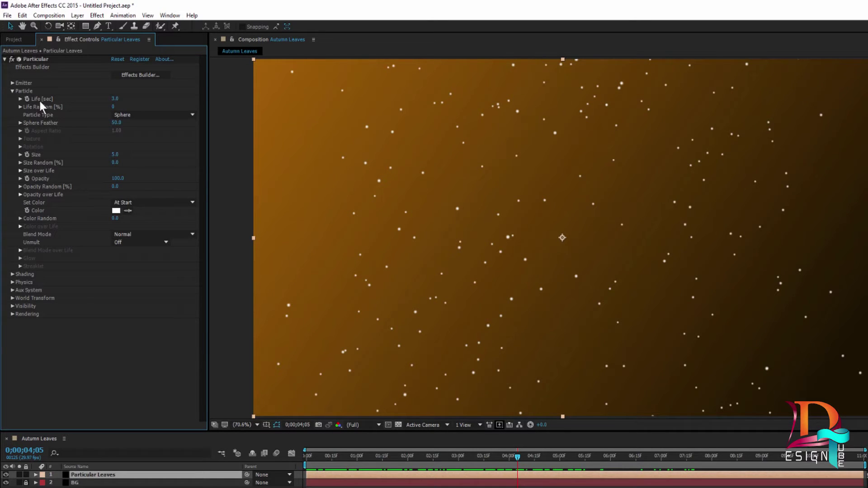
pyautogui.moveTo(518, 457); pyautogui.dragTo(862, 468)
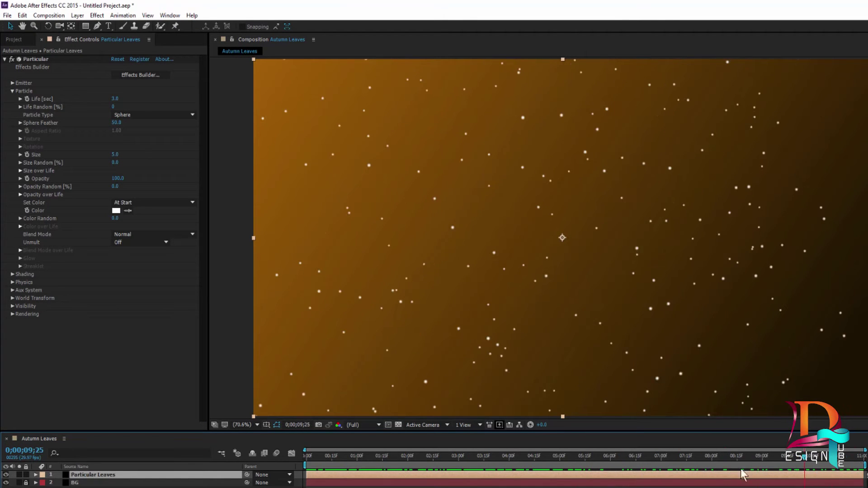
pyautogui.moveTo(863, 468); pyautogui.dragTo(596, 468)
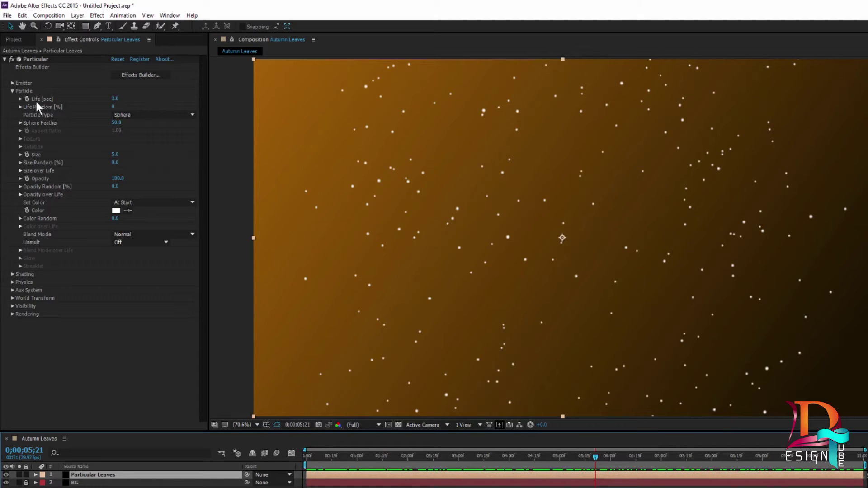
pyautogui.click(119, 99)
pyautogui.write('11')
pyautogui.press('Return')
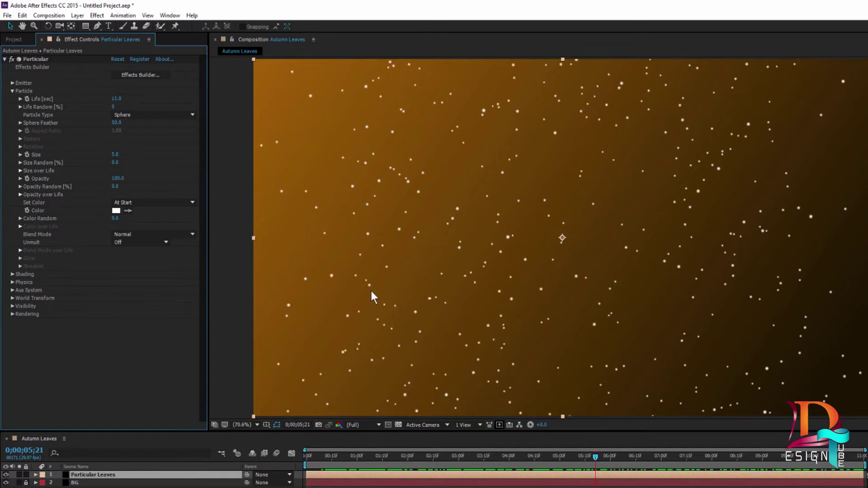
pyautogui.moveTo(596, 457); pyautogui.dragTo(484, 457)
pyautogui.press('space')
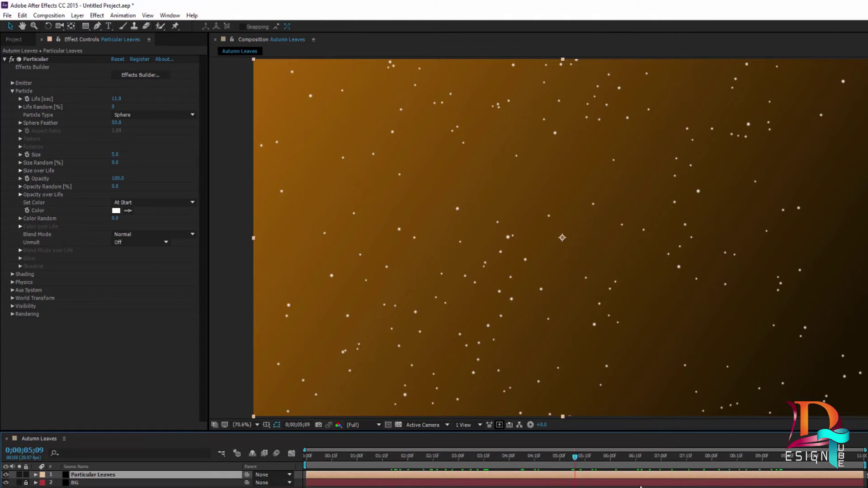
pyautogui.press('space')
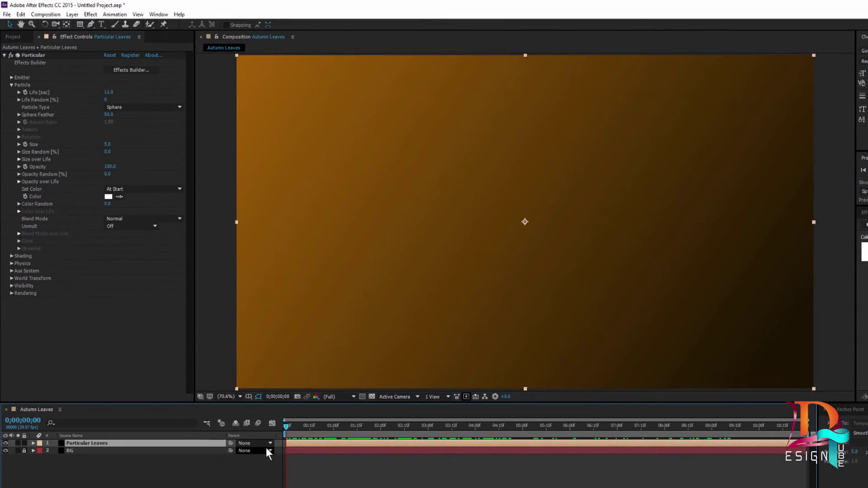
# At frame 0, keyframe Emitter Particles/sec at 100 and reveal it with U
pyautogui.click(530, 427)
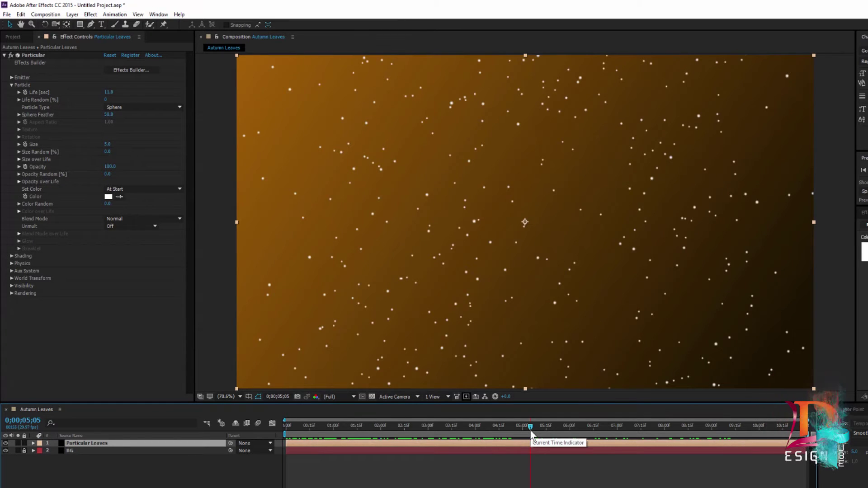
pyautogui.press('Home')
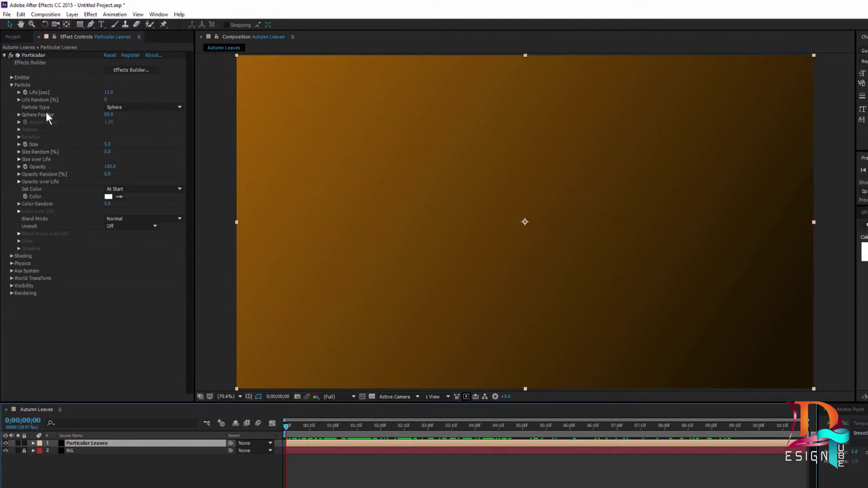
pyautogui.click(11, 85)
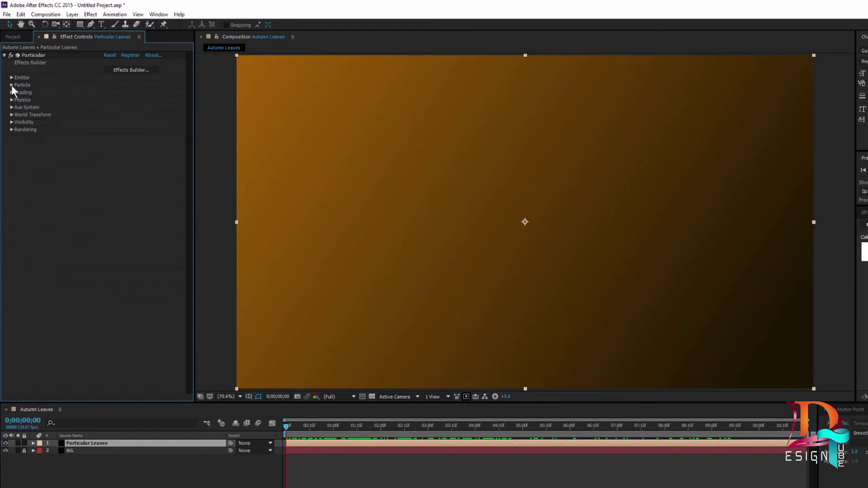
pyautogui.click(11, 77)
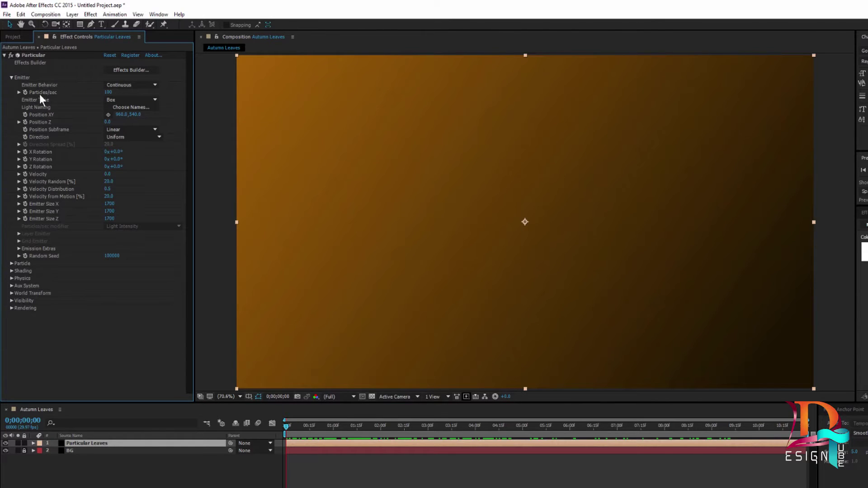
pyautogui.click(108, 92)
pyautogui.click(25, 92)
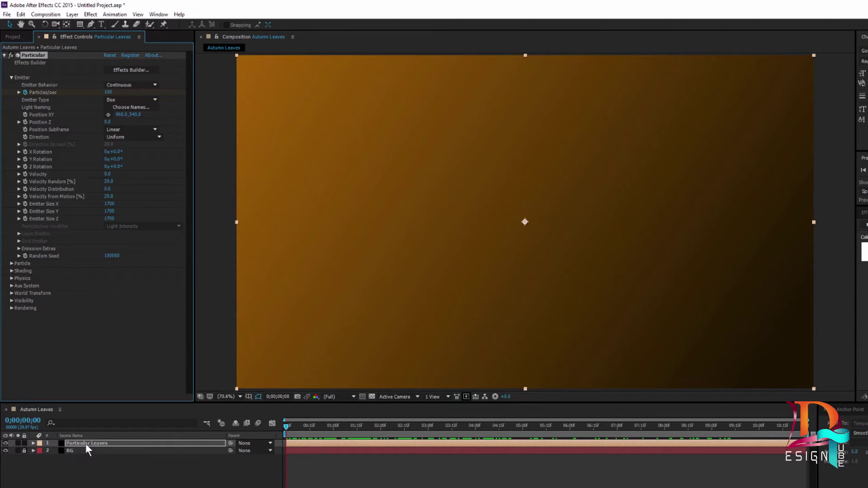
pyautogui.press('u')
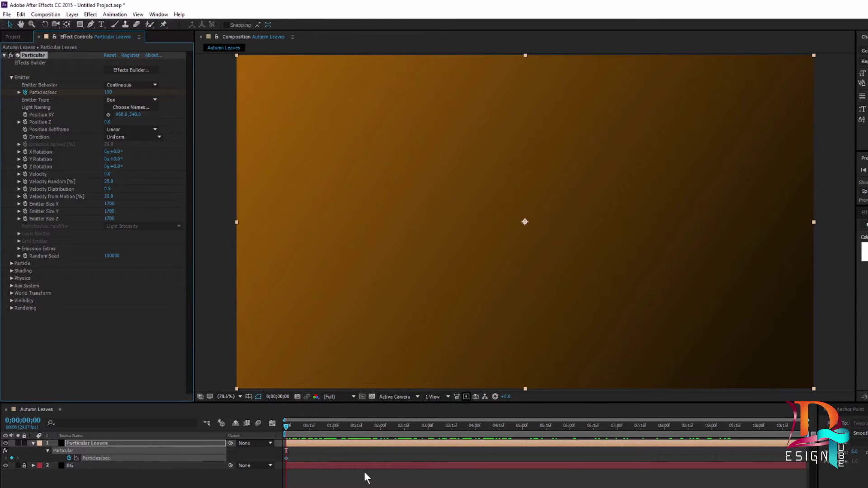
# Set Particles/sec to 17000 at the first frame and zoom the timeline to single frames
pyautogui.click(109, 92)
pyautogui.write('4')
pyautogui.write('000')
pyautogui.click(137, 354)
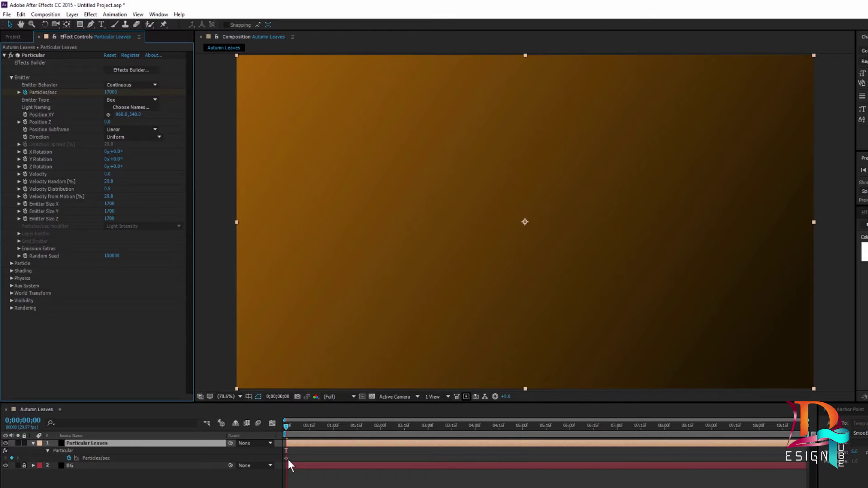
pyautogui.press('pagedown')
pyautogui.press('=')
pyautogui.press('=')
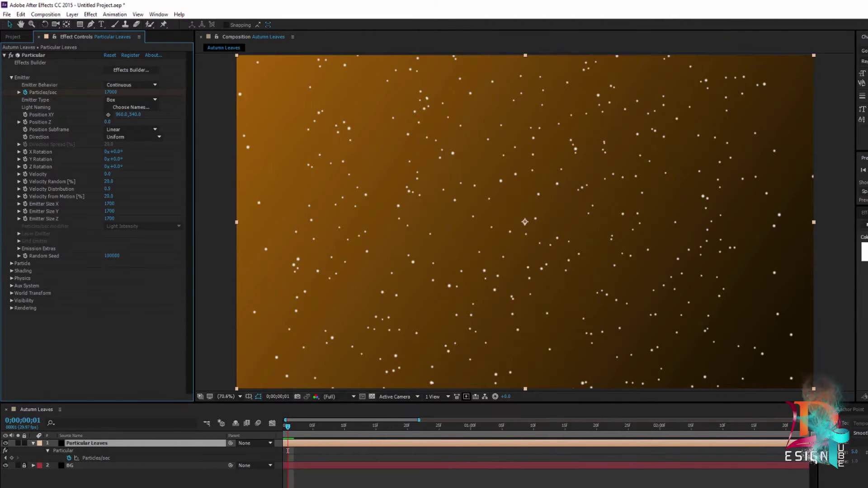
pyautogui.press('=')
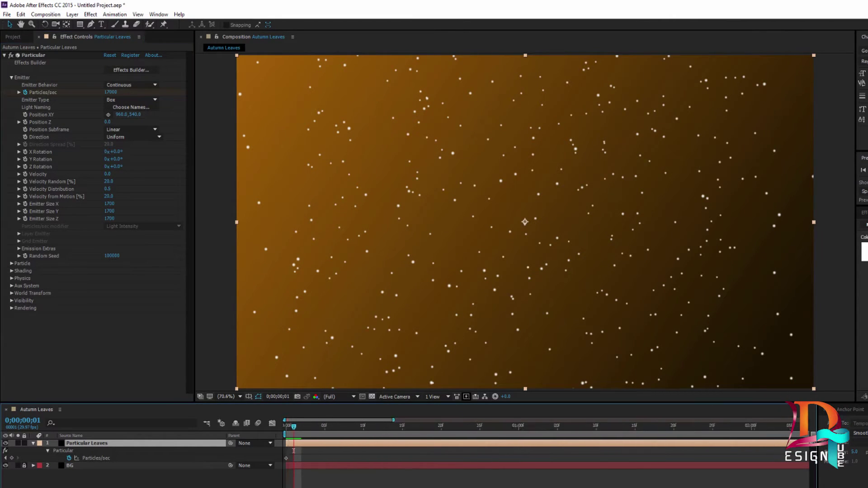
pyautogui.press('-')
pyautogui.press('-')
pyautogui.press('-')
pyautogui.press(';')
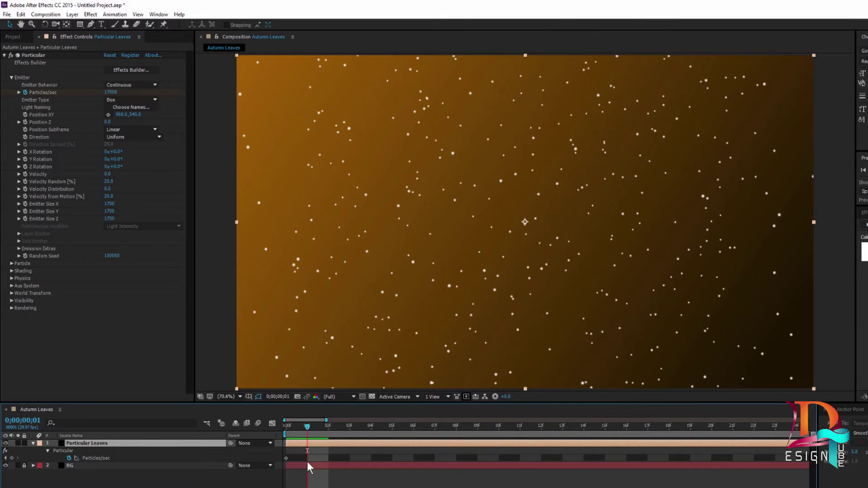
# One frame later, keyframe Particles/sec to 0 for a one-frame burst
pyautogui.press('pageup')
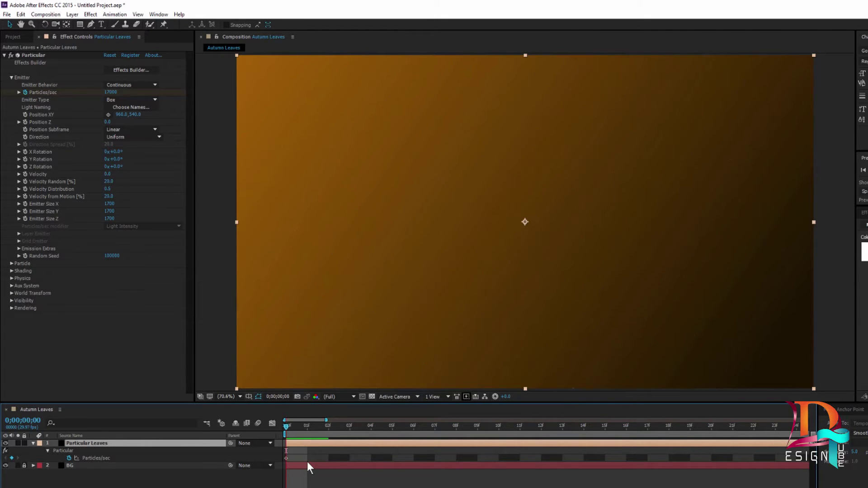
pyautogui.press('pagedown')
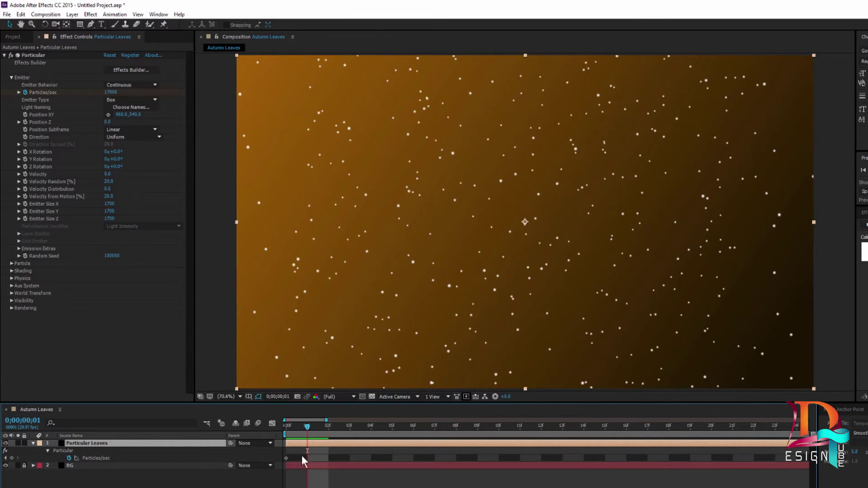
pyautogui.click(111, 92)
pyautogui.write('0')
pyautogui.press('Return')
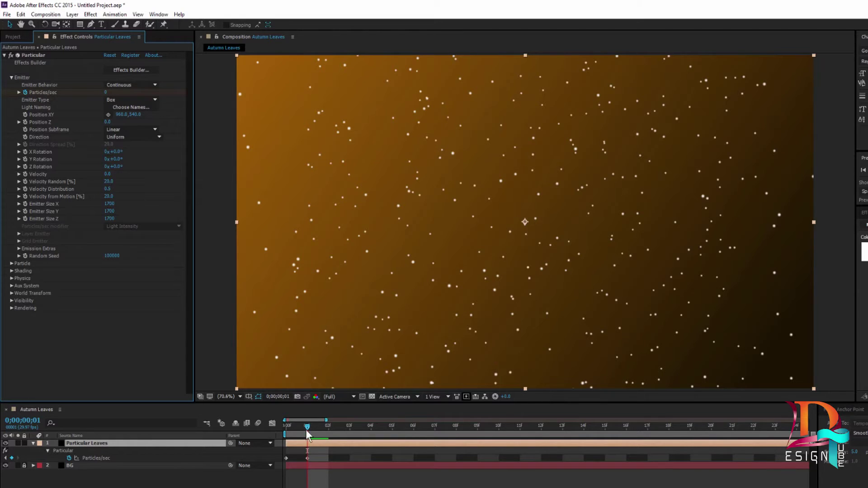
pyautogui.moveTo(306, 428); pyautogui.dragTo(281, 430)
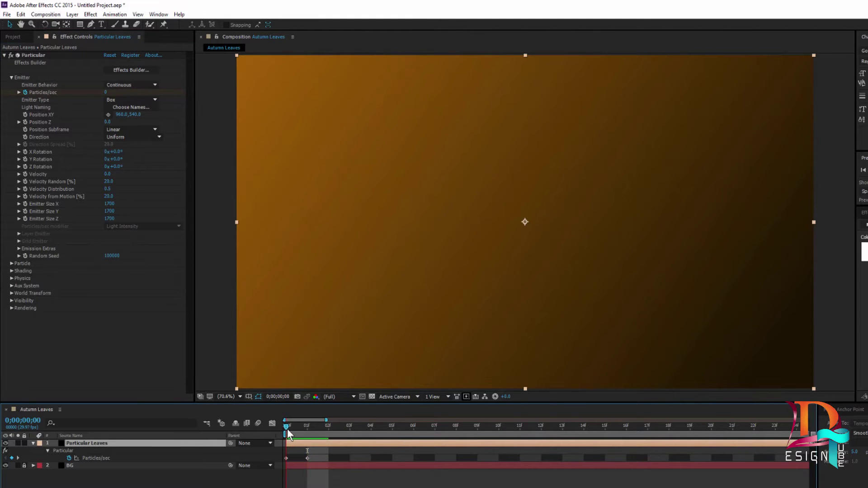
# Compare the first two particle frames and trim the start of the Particular Leaves layer
pyautogui.moveTo(292, 429)
pyautogui.mouseDown()
pyautogui.moveTo(299, 429)
pyautogui.moveTo(265, 436)
pyautogui.moveTo(304, 434)
pyautogui.mouseUp()
pyautogui.moveTo(307, 456)
pyautogui.moveTo(291, 444); pyautogui.dragTo(300, 443)
pyautogui.press(';')
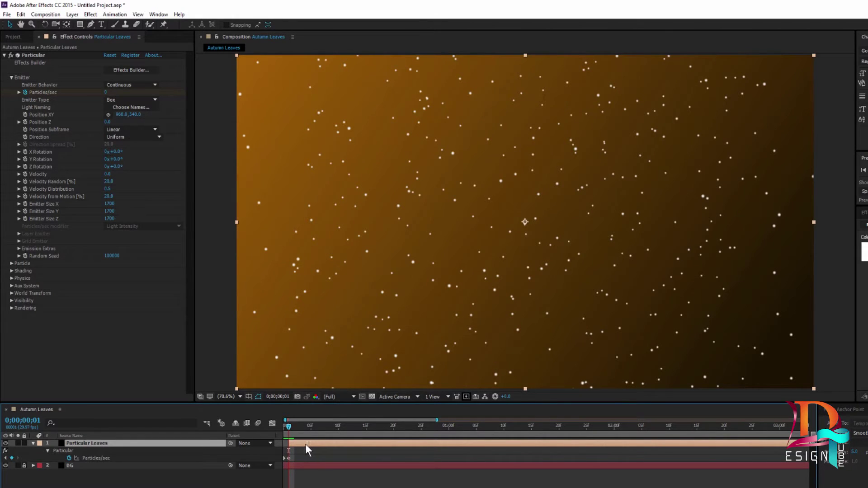
pyautogui.moveTo(289, 429); pyautogui.dragTo(282, 428)
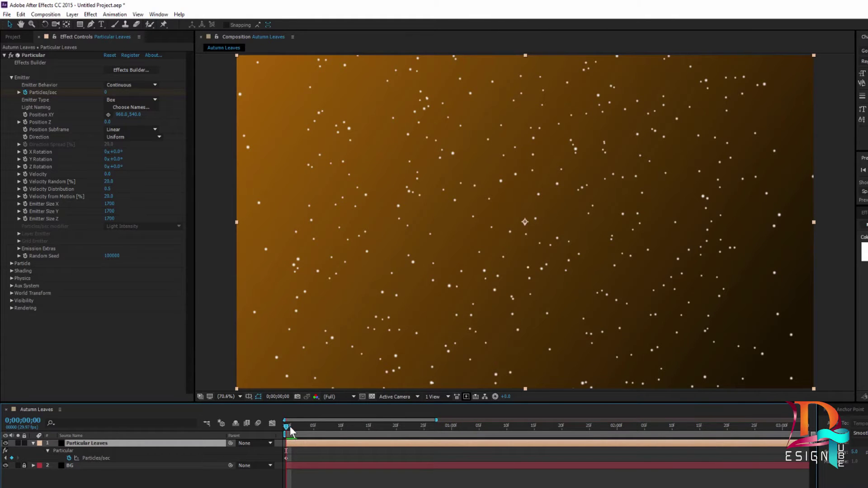
# Scrub through the comp and settle on 0;00;10;28, one frame before the end
pyautogui.moveTo(306, 433); pyautogui.dragTo(821, 455)
pyautogui.moveTo(821, 455); pyautogui.dragTo(659, 451)
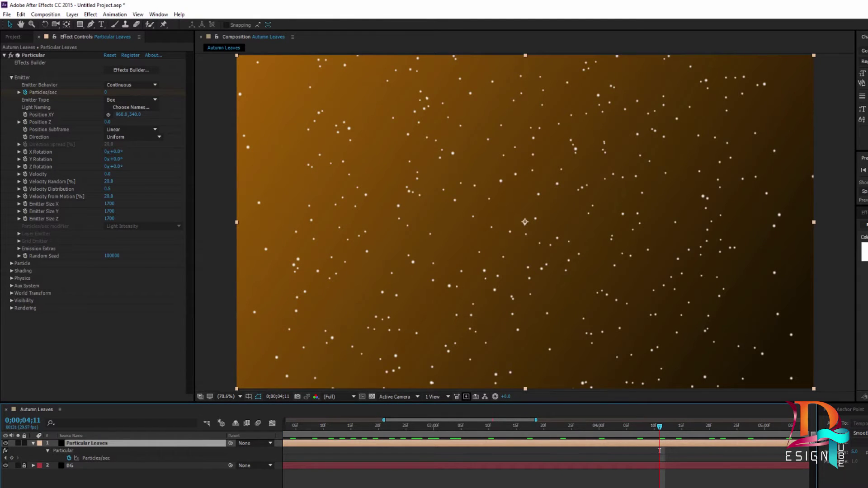
pyautogui.press('-')
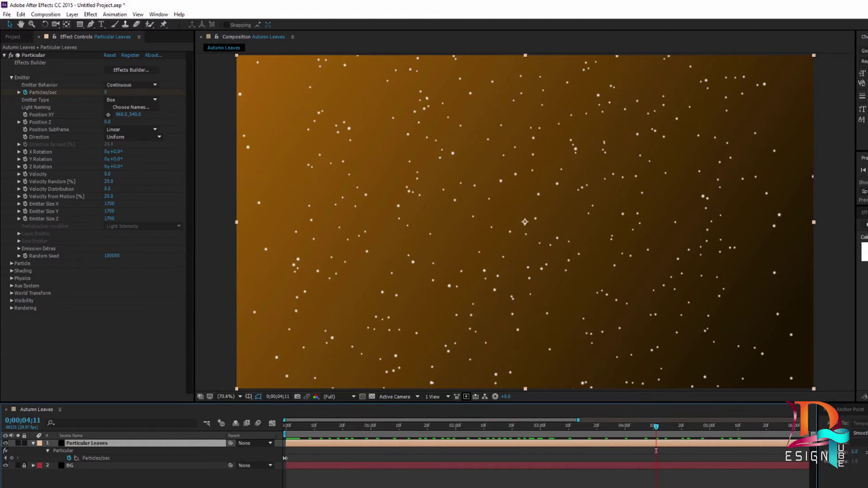
pyautogui.press('-')
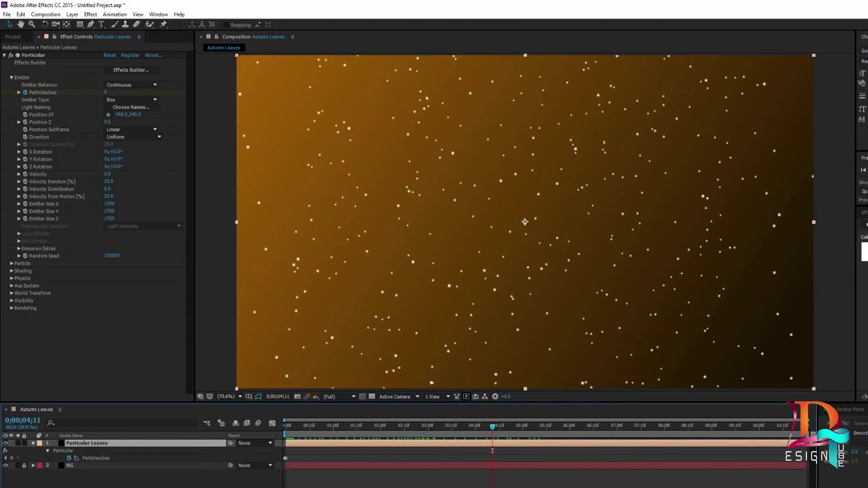
pyautogui.press('End')
pyautogui.press('=')
pyautogui.press(';')
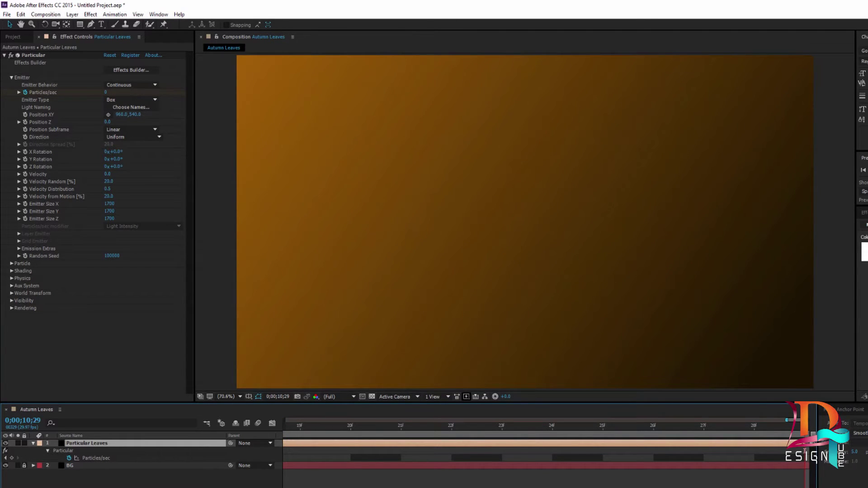
pyautogui.click(799, 428)
pyautogui.press(';')
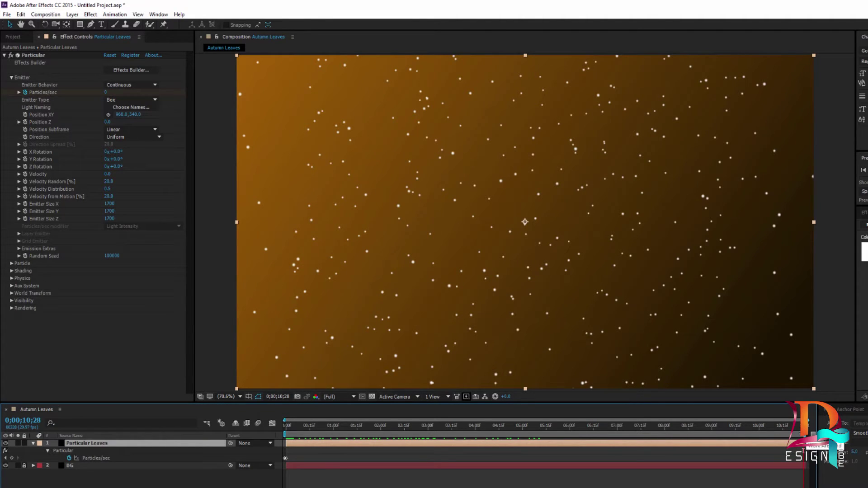
# Apply Trim Comp to Work Area, check the last frames, preview, and return to 0;00;00;00
pyautogui.rightClick(803, 438)
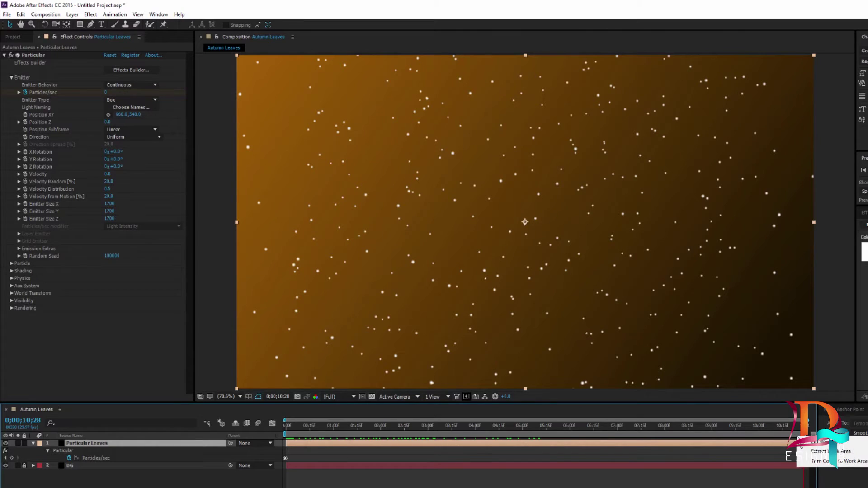
pyautogui.click(850, 462)
pyautogui.click(790, 431)
pyautogui.moveTo(789, 431); pyautogui.dragTo(819, 448)
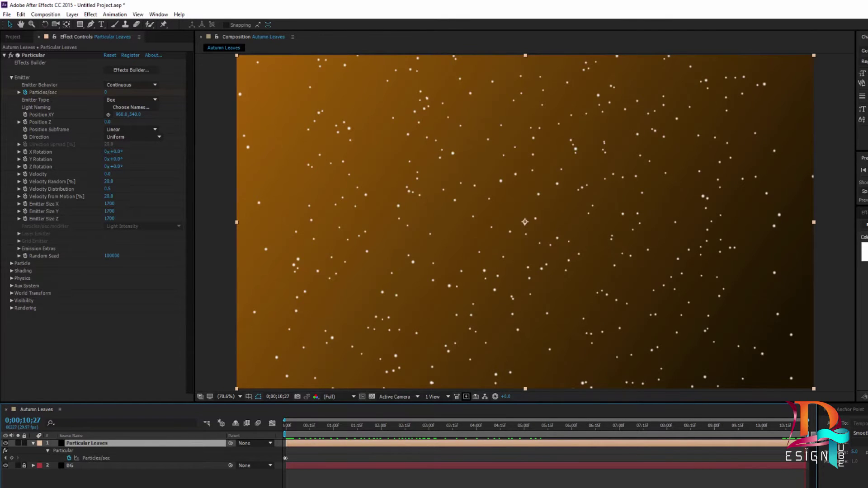
pyautogui.press('space')
pyautogui.press('space')
pyautogui.press('Home')
# From the Project panel, import 1.png through 5.png from the Autumn folder
pyautogui.click(11, 78)
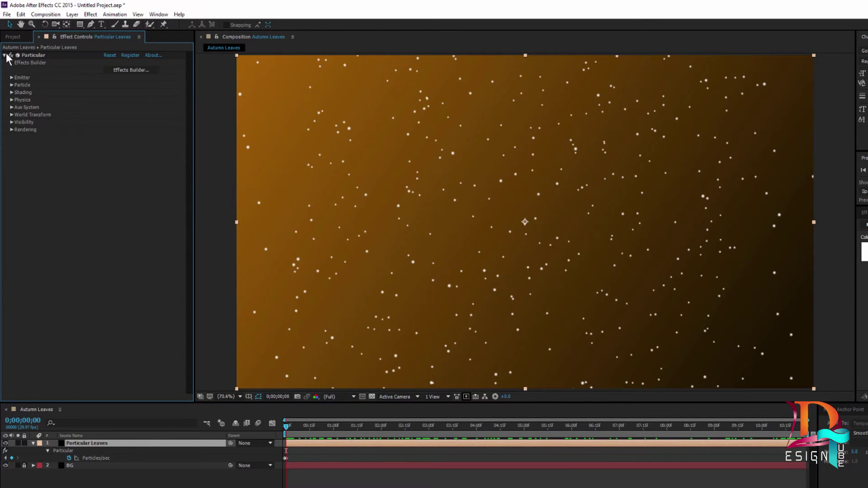
pyautogui.click(12, 37)
pyautogui.click(33, 169)
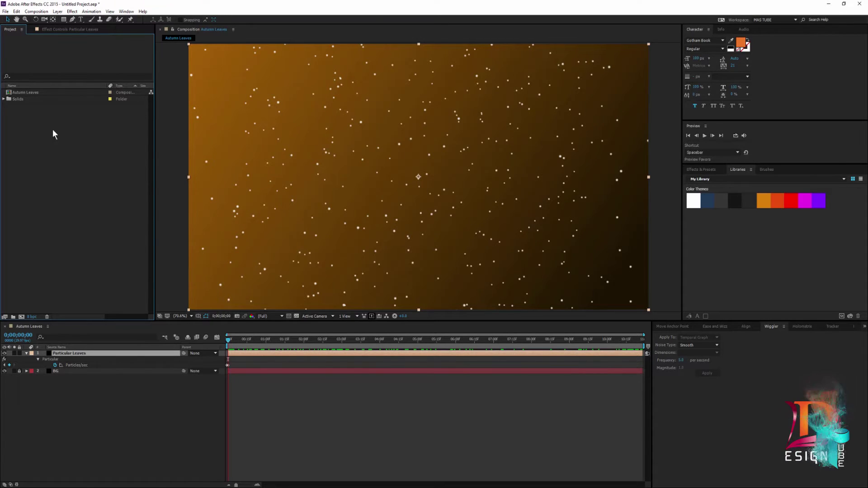
pyautogui.doubleClick(73, 134)
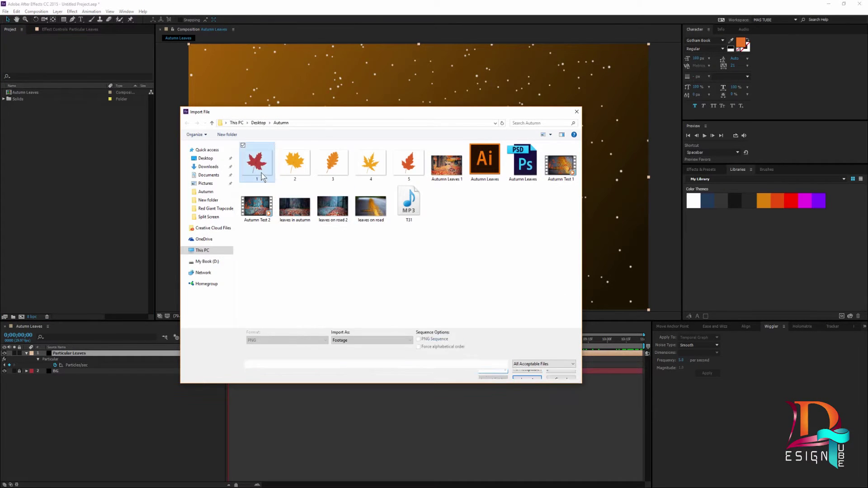
pyautogui.click(409, 163)
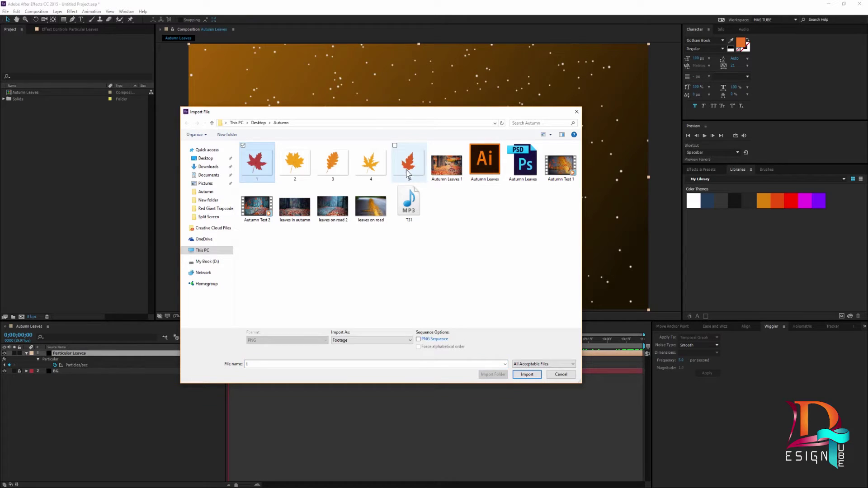
pyautogui.click(262, 170)
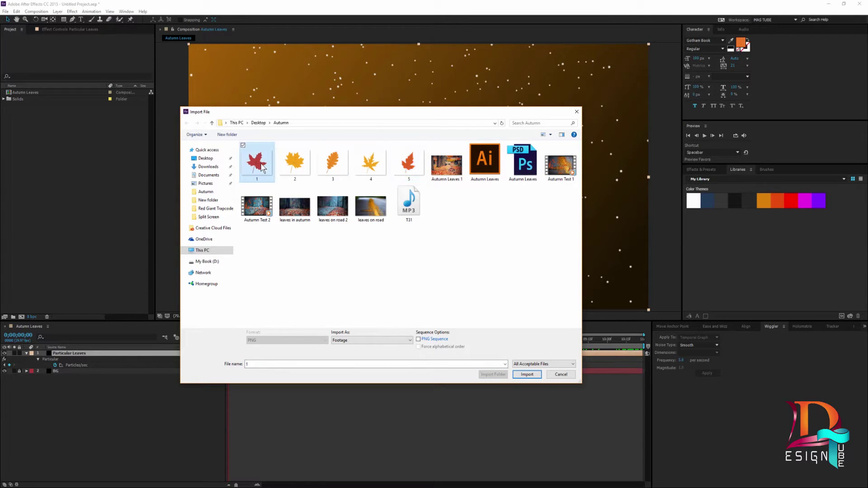
pyautogui.keyDown('shift'); pyautogui.click(416, 163); pyautogui.keyUp('shift')
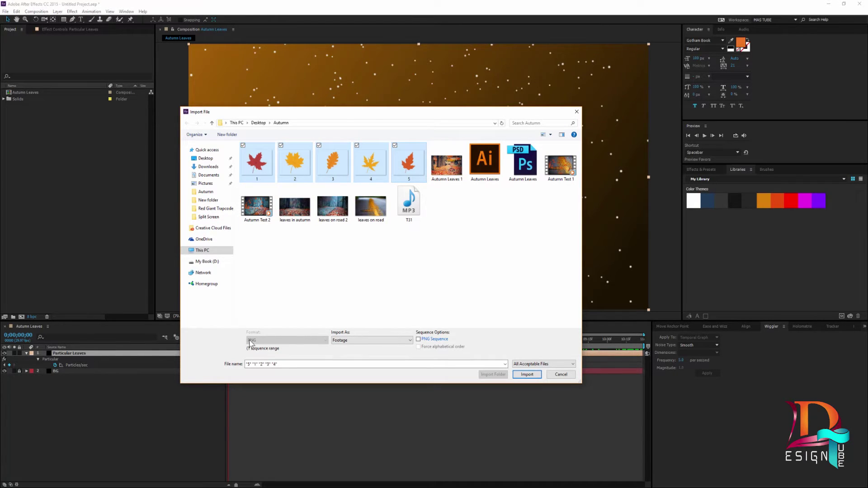
pyautogui.click(528, 375)
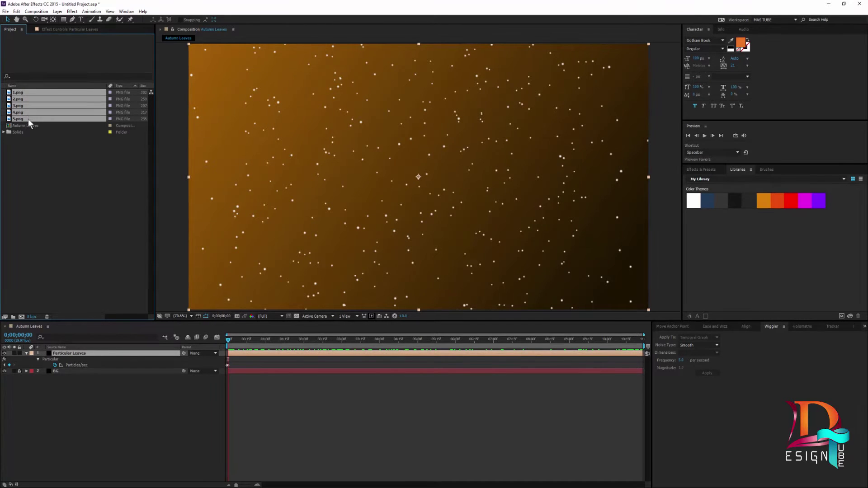
pyautogui.moveTo(28, 118); pyautogui.dragTo(17, 310)
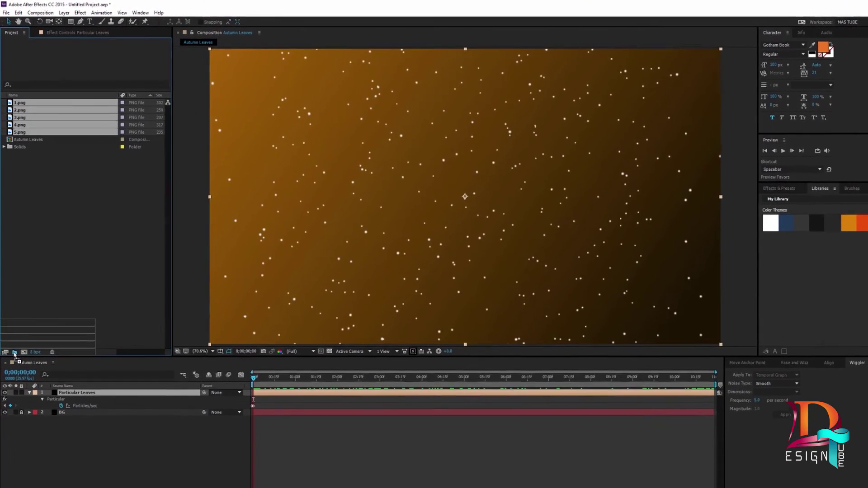
# Drop the five PNGs into a new folder named Images, expand it and select 1.png–5.png
pyautogui.moveTo(18, 335); pyautogui.dragTo(14, 343)
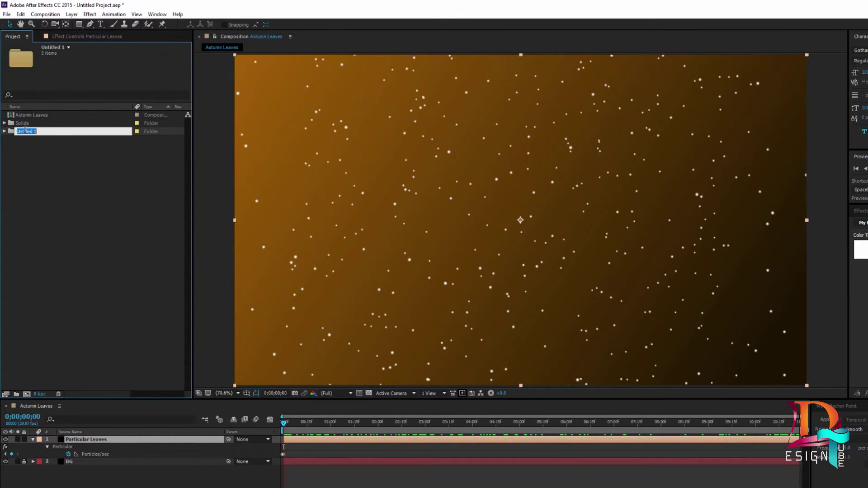
pyautogui.write('Images')
pyautogui.click(56, 161)
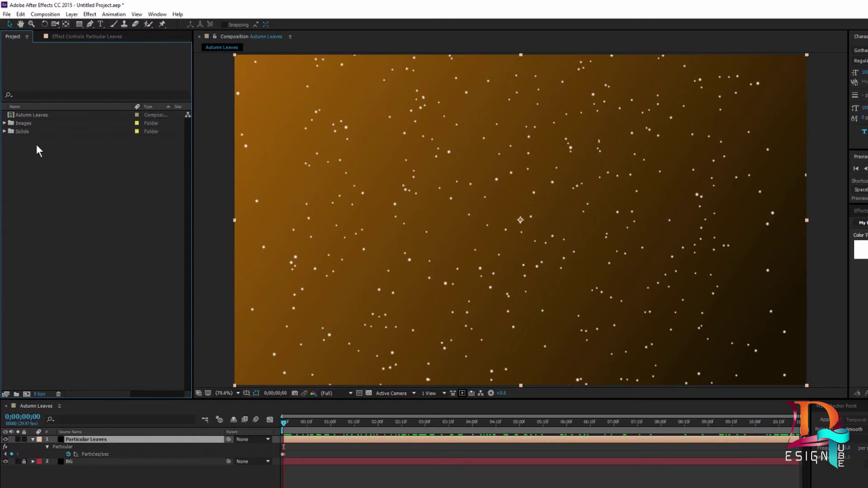
pyautogui.click(23, 123)
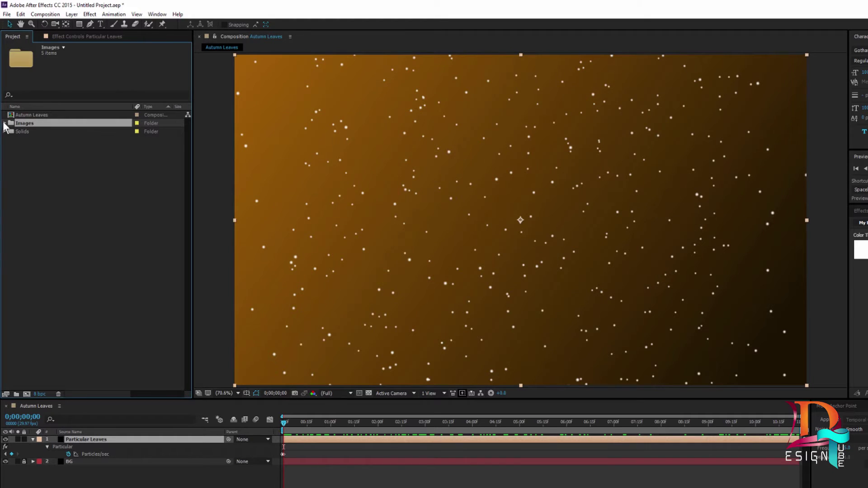
pyautogui.click(5, 123)
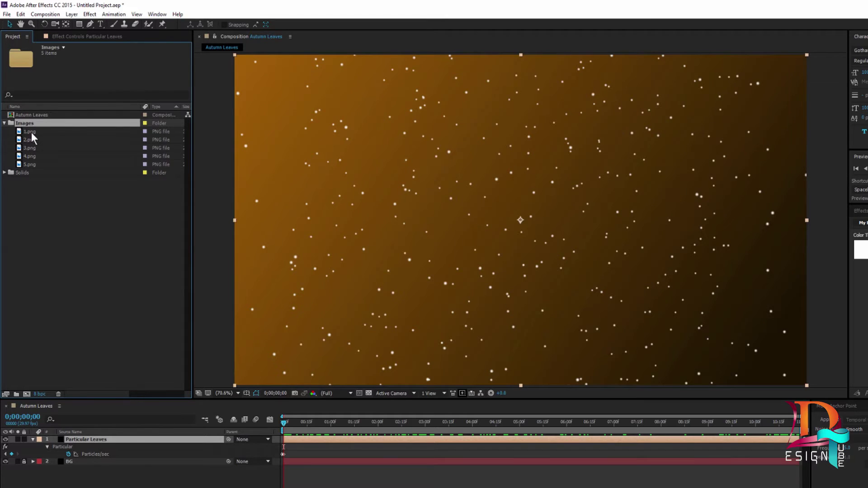
pyautogui.click(31, 132)
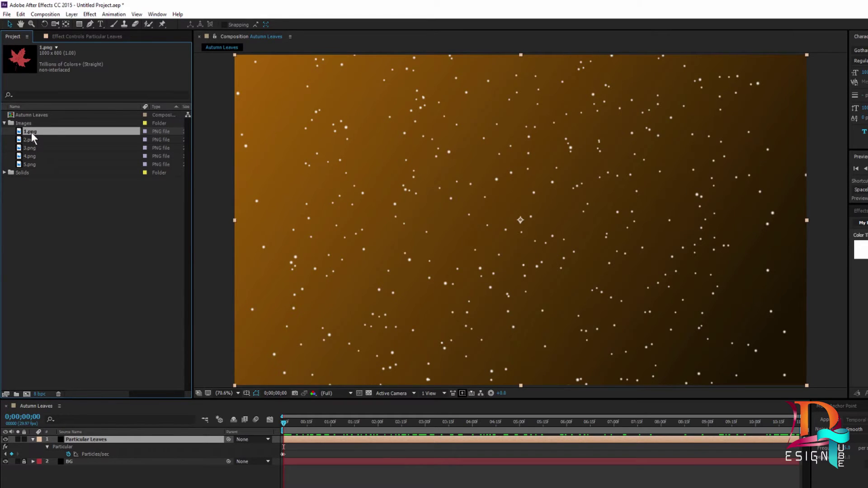
pyautogui.keyDown('shift'); pyautogui.click(34, 165); pyautogui.keyUp('shift')
pyautogui.moveTo(32, 165)
pyautogui.mouseDown()
pyautogui.moveTo(56, 209)
pyautogui.moveTo(25, 396)
pyautogui.mouseUp()
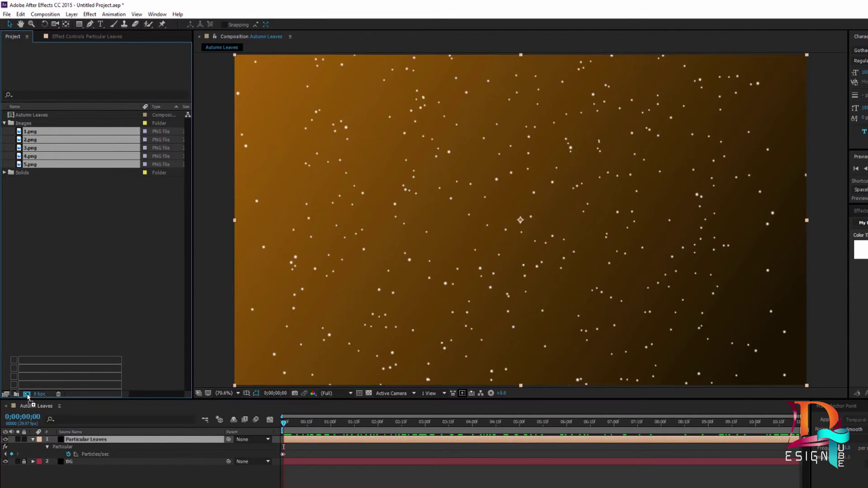
# Create composition "1" from the five PNGs with a 1-frame still duration and sequenced layers
pyautogui.moveTo(25, 396); pyautogui.dragTo(27, 396)
pyautogui.moveTo(523, 121)
pyautogui.mouseDown()
pyautogui.moveTo(362, 103)
pyautogui.moveTo(357, 93)
pyautogui.mouseUp()
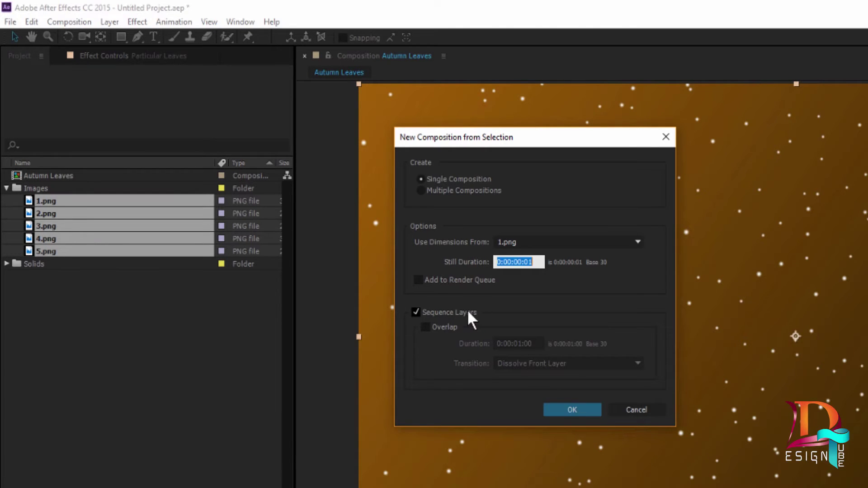
pyautogui.click(531, 261)
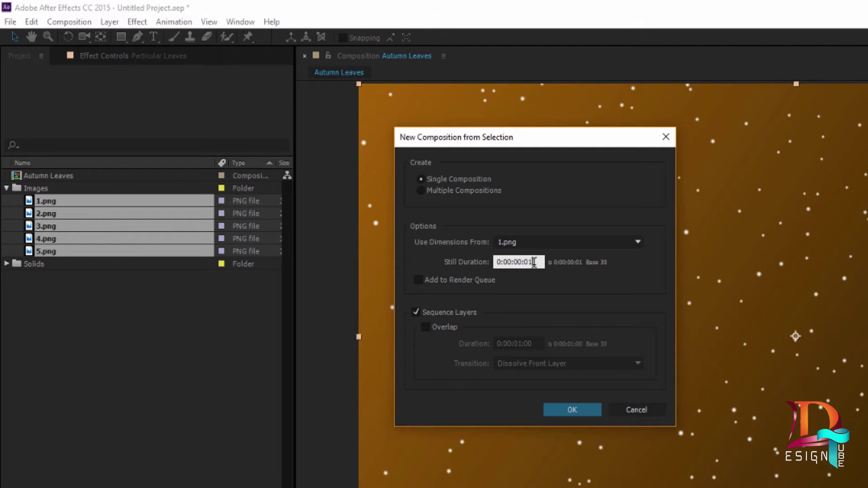
pyautogui.moveTo(530, 263); pyautogui.dragTo(532, 267)
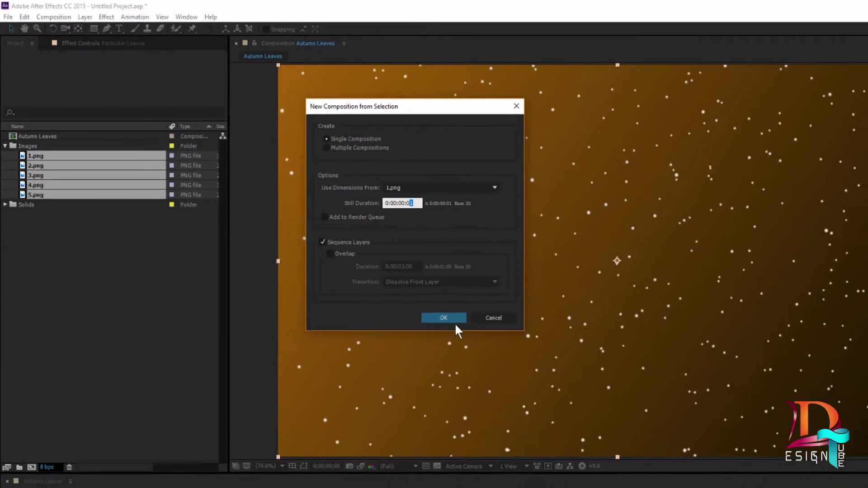
pyautogui.click(446, 320)
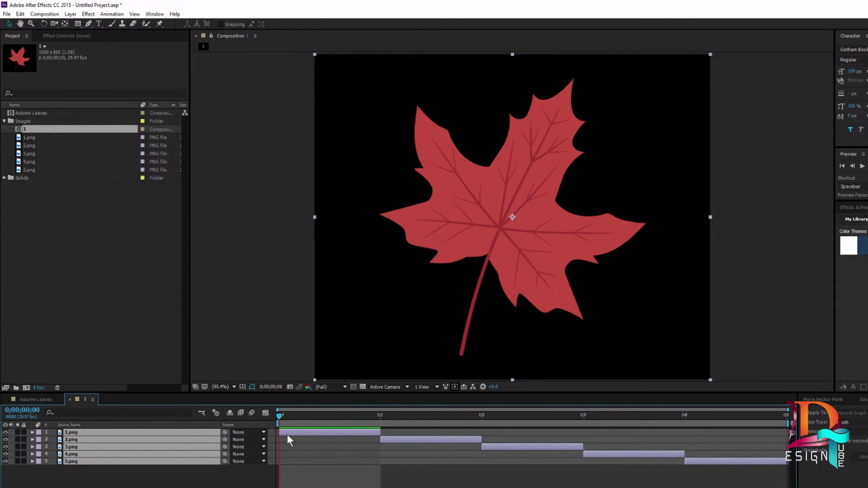
pyautogui.moveTo(278, 419)
pyautogui.mouseDown()
pyautogui.moveTo(392, 436)
pyautogui.moveTo(267, 436)
pyautogui.mouseUp()
pyautogui.click(28, 128)
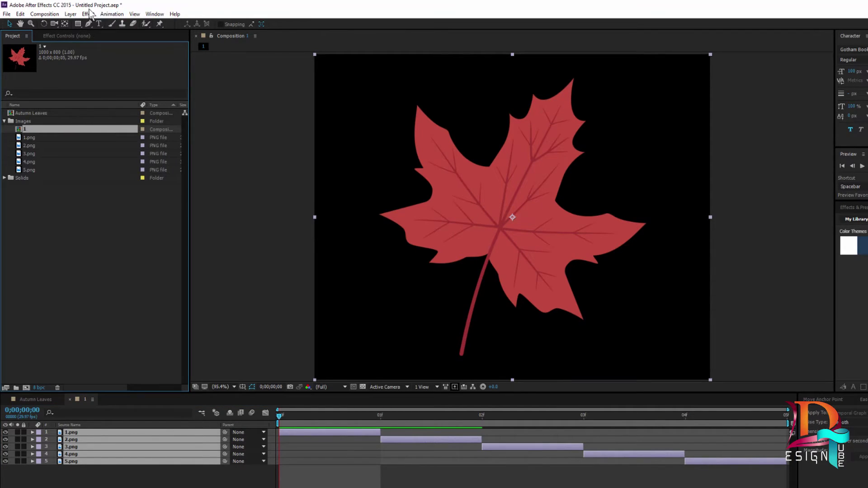
pyautogui.click(44, 14)
# In Composition Settings, make composition 1 150 × 150 px and rename it Leaves Com
pyautogui.click(39, 36)
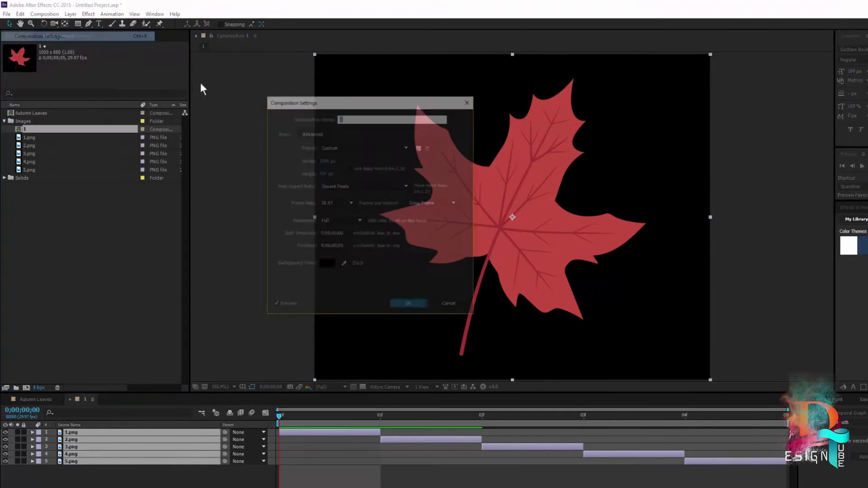
pyautogui.moveTo(365, 98); pyautogui.dragTo(329, 84)
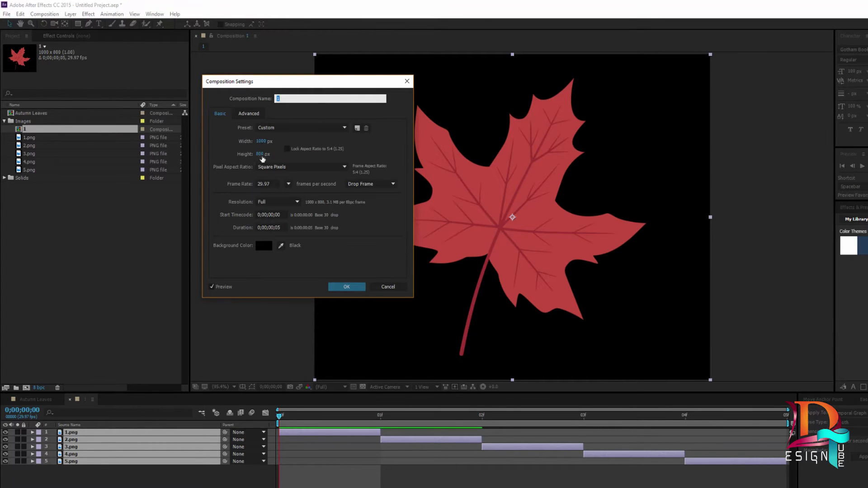
pyautogui.click(261, 142)
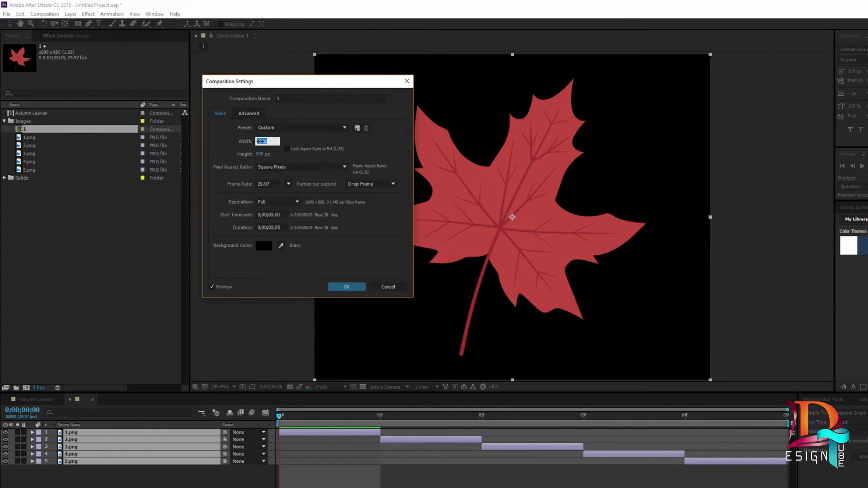
pyautogui.write('150')
pyautogui.click(261, 154)
pyautogui.write('150')
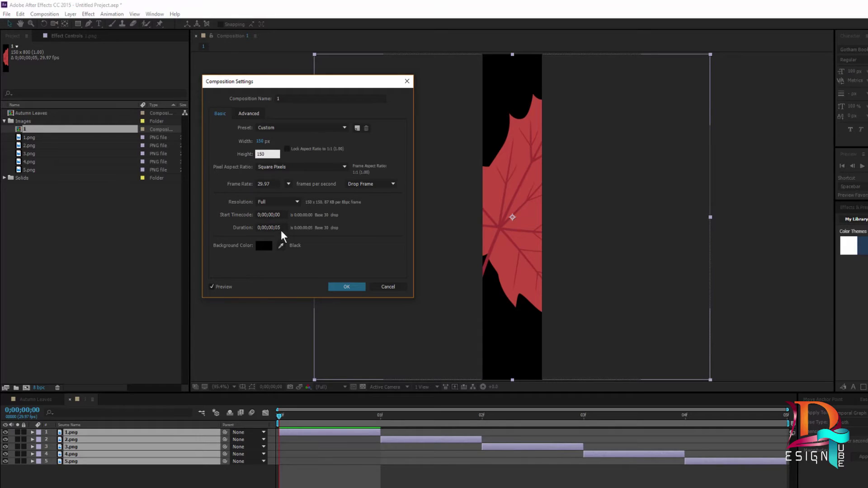
pyautogui.moveTo(281, 227); pyautogui.dragTo(277, 228)
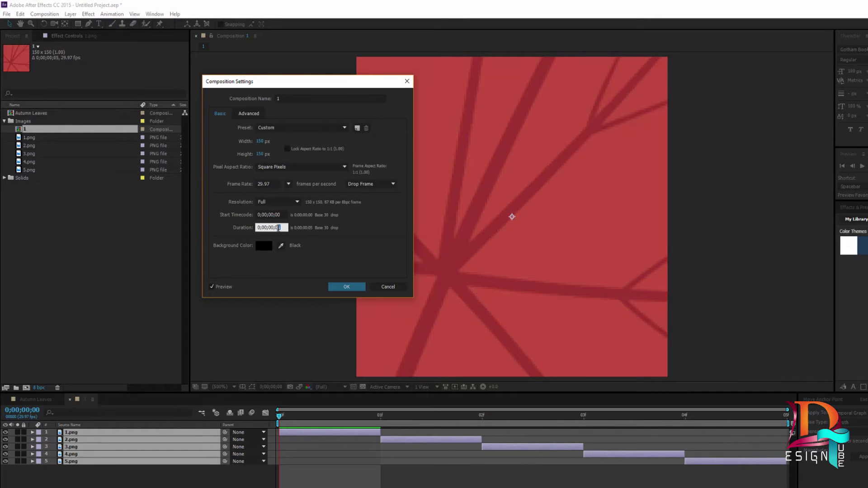
pyautogui.write('10')
pyautogui.click(284, 98)
pyautogui.moveTo(284, 98); pyautogui.dragTo(272, 99)
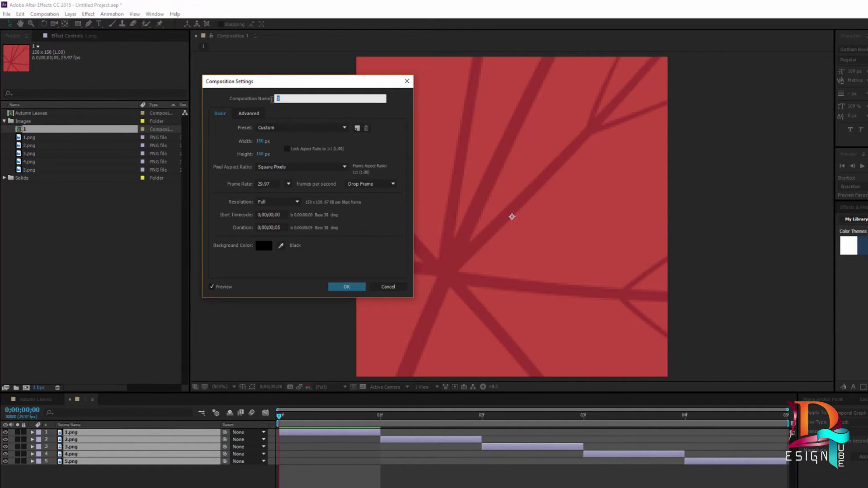
pyautogui.write('Leaves Com')
pyautogui.click(343, 289)
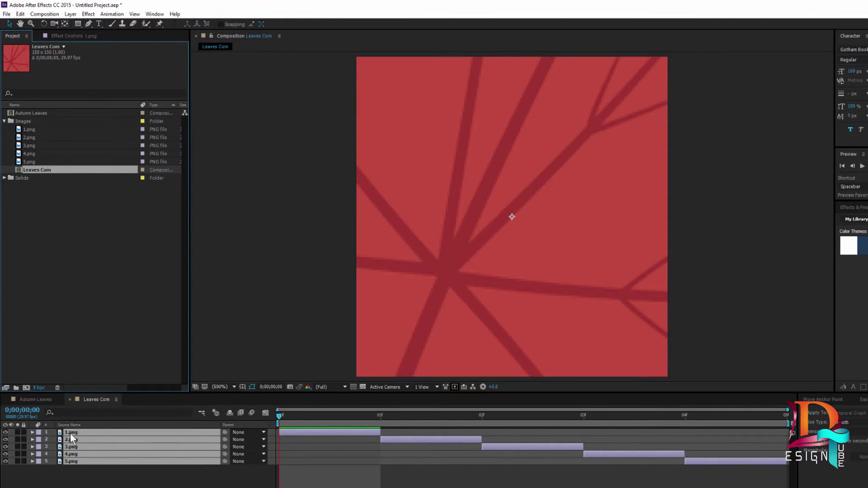
pyautogui.rightClick(82, 433)
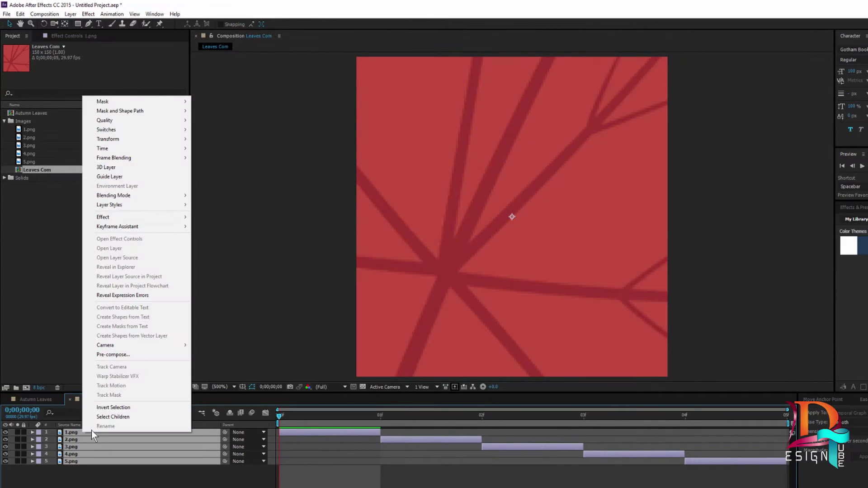
# Fit the leaf layers to the Leaves Com frame, preview each leaf, then collapse the Images folder
pyautogui.moveTo(113, 141)
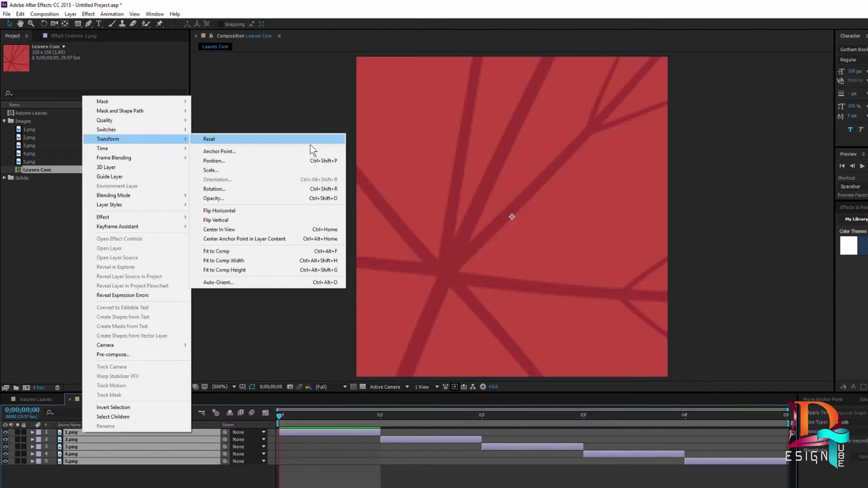
pyautogui.click(323, 251)
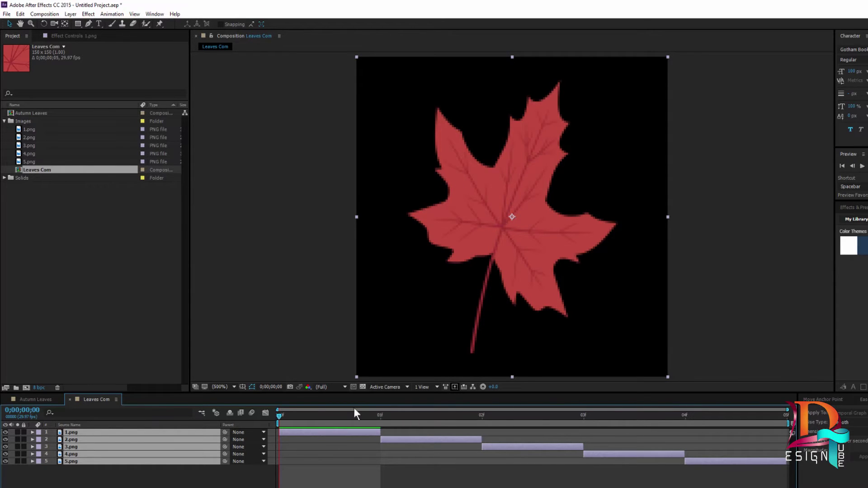
pyautogui.press('space')
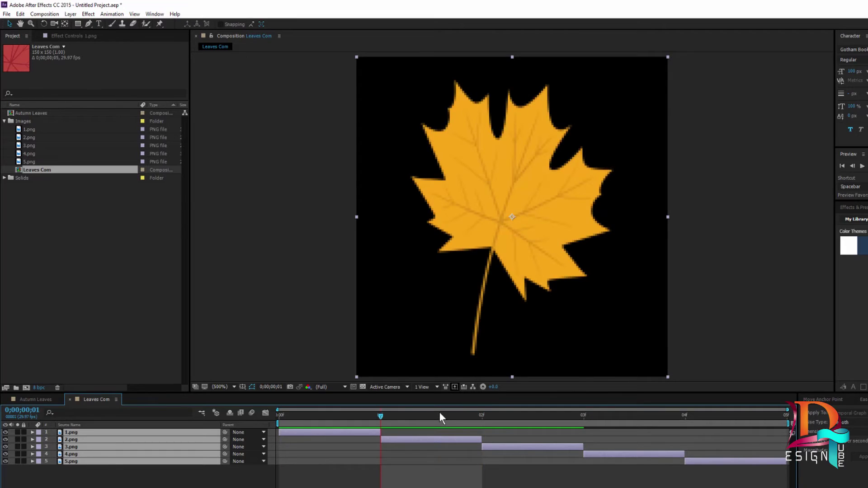
pyautogui.moveTo(502, 422)
pyautogui.mouseDown()
pyautogui.moveTo(329, 445)
pyautogui.moveTo(318, 468)
pyautogui.mouseUp()
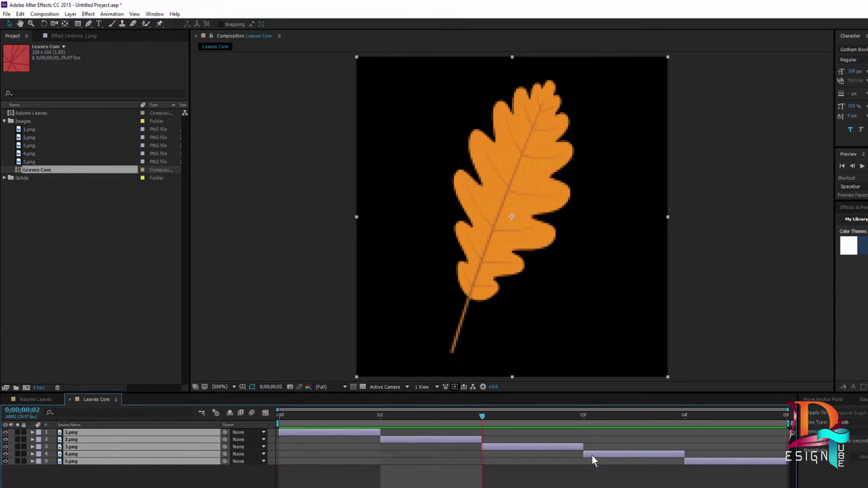
pyautogui.click(32, 170)
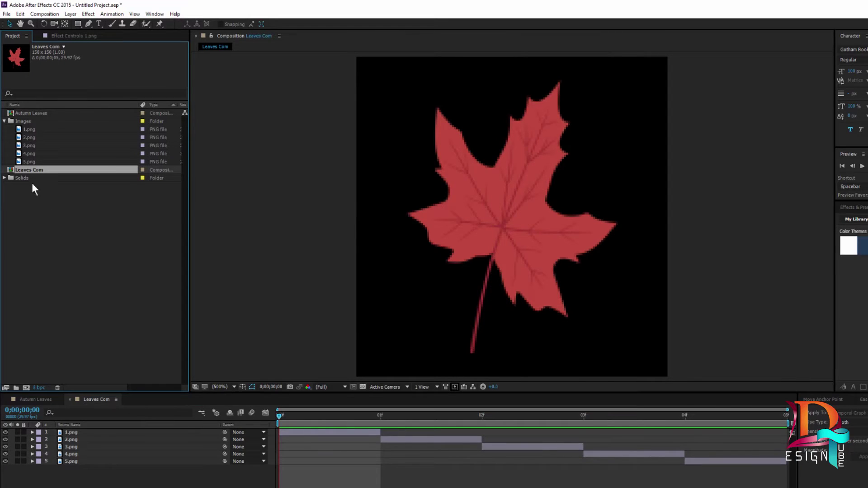
pyautogui.click(4, 121)
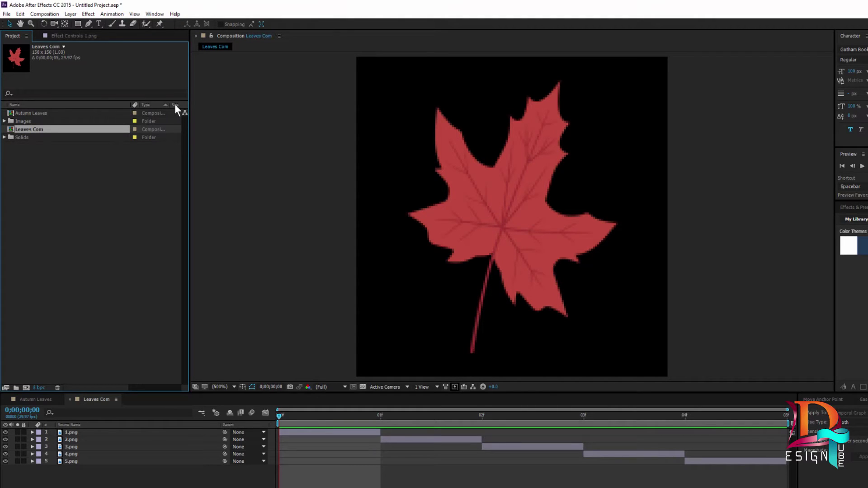
# Sort the project by type, select Leaves Com, and switch to the Autumn Leaves timeline
pyautogui.click(145, 105)
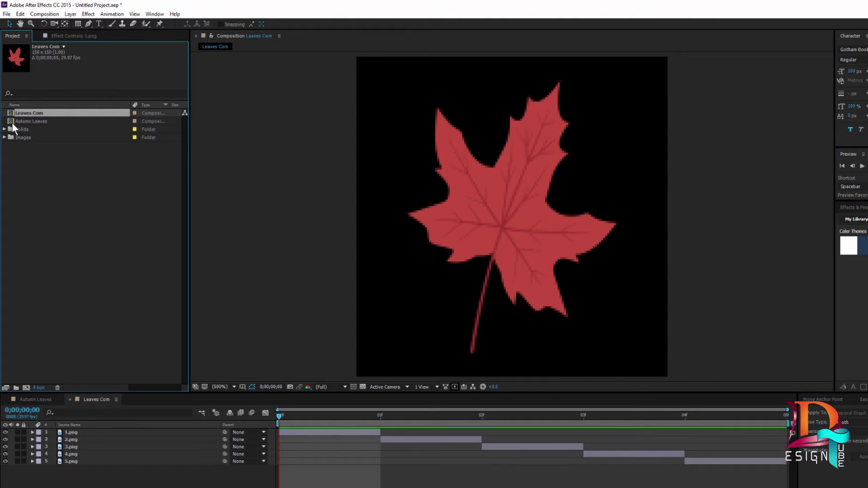
pyautogui.click(29, 192)
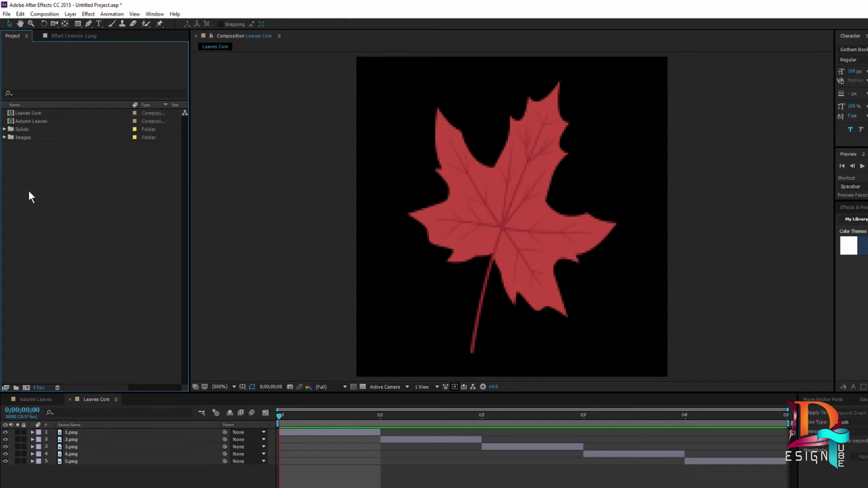
pyautogui.click(31, 114)
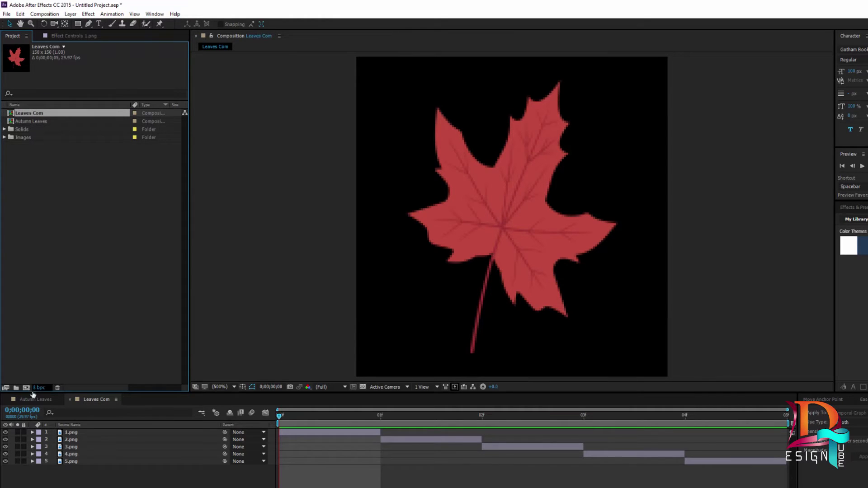
pyautogui.click(26, 401)
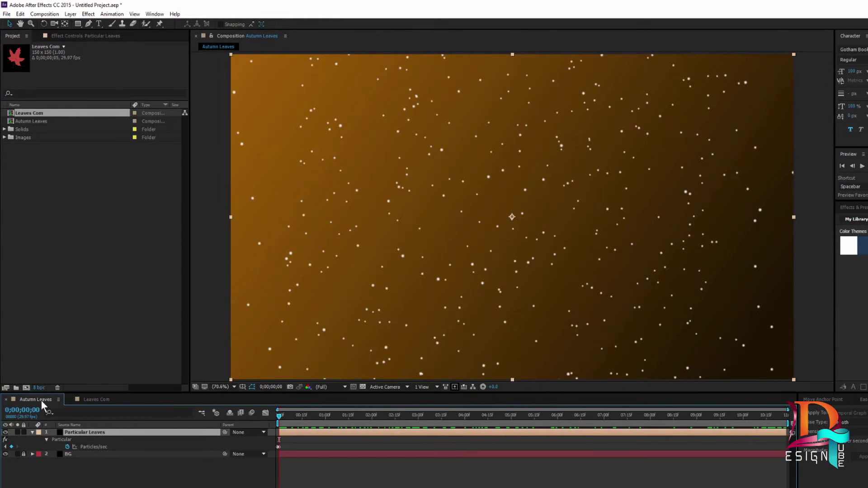
pyautogui.click(32, 432)
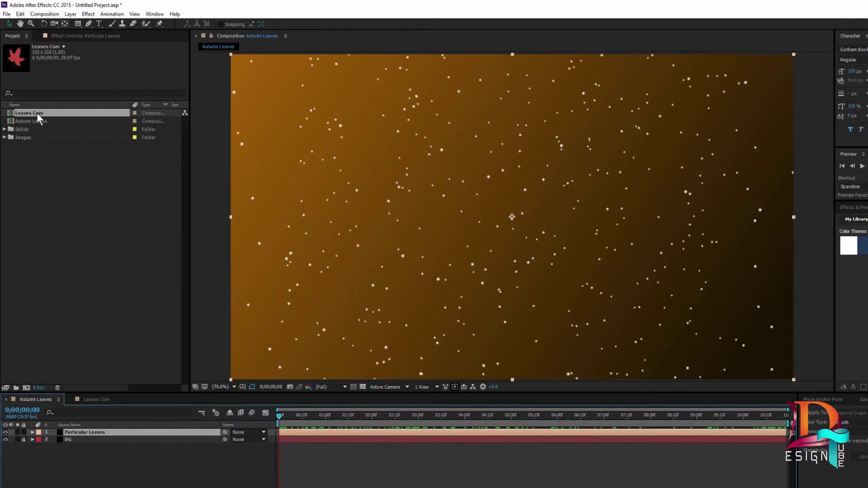
# Drop Leaves Com into Autumn Leaves as a third layer and hide it
pyautogui.moveTo(37, 112); pyautogui.dragTo(90, 449)
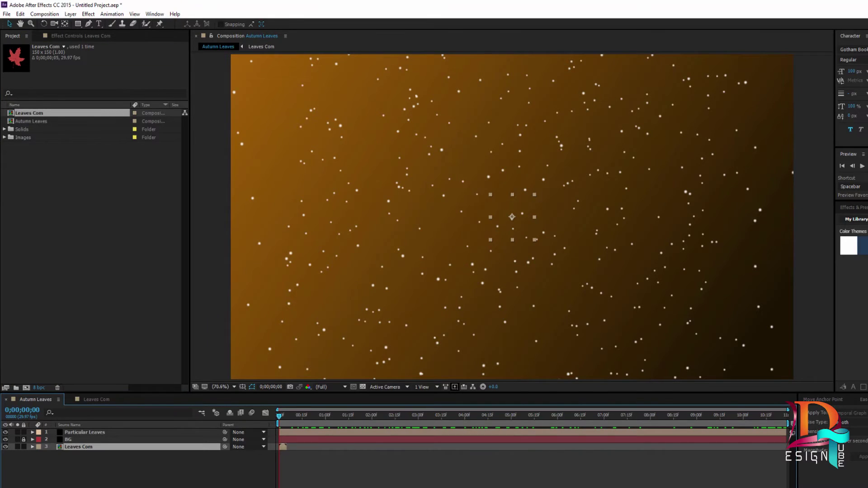
pyautogui.press(';')
pyautogui.press('pagedown')
pyautogui.press('pagedown')
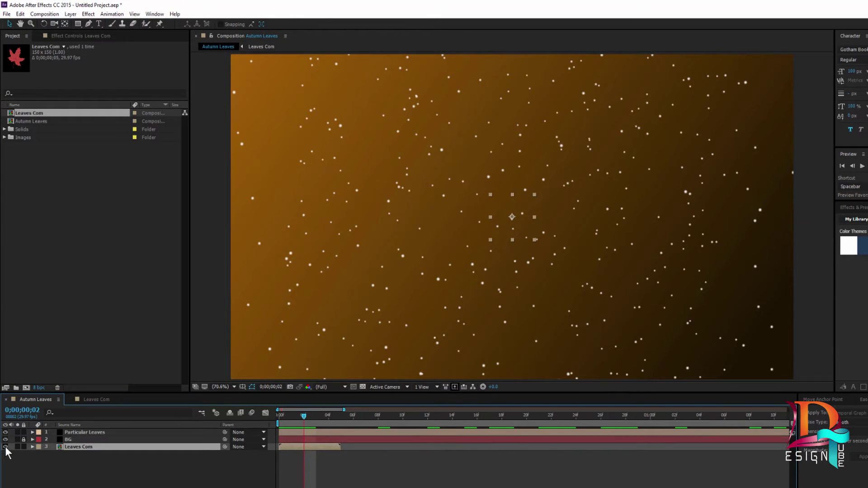
pyautogui.click(5, 447)
pyautogui.click(6, 447)
pyautogui.click(5, 446)
pyautogui.click(78, 36)
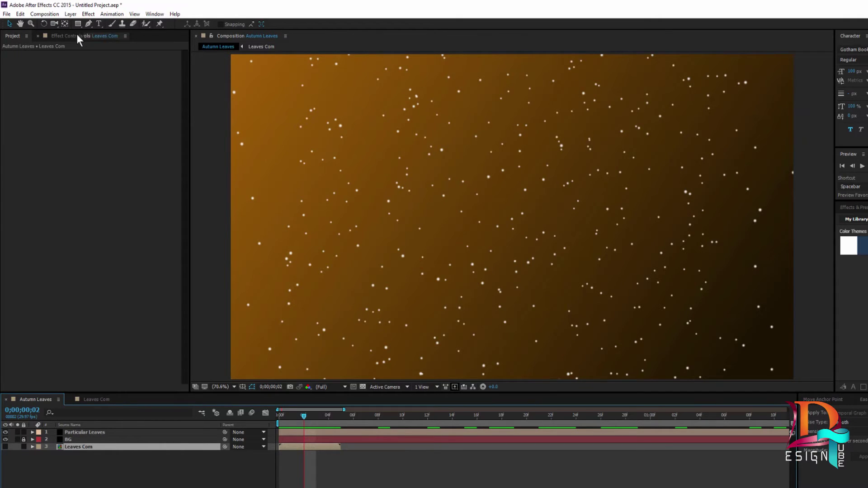
# Set Particular Leaves' Particle Type to Sprite and preview the particles
pyautogui.click(89, 432)
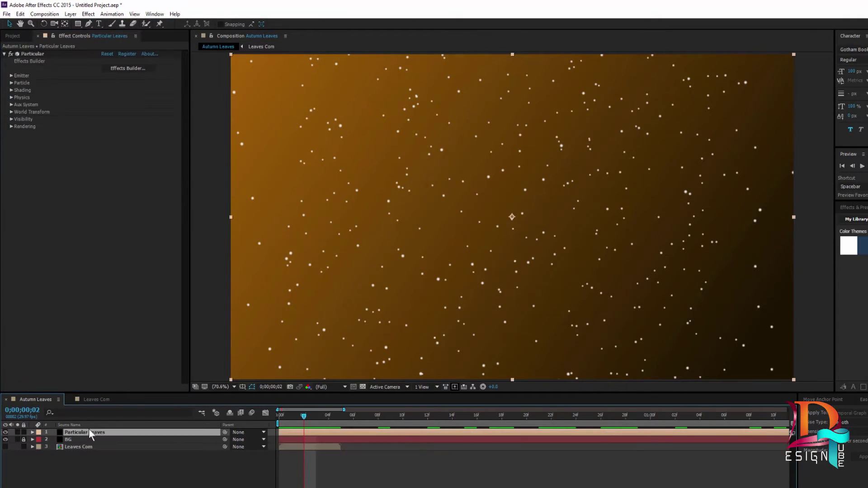
pyautogui.click(12, 83)
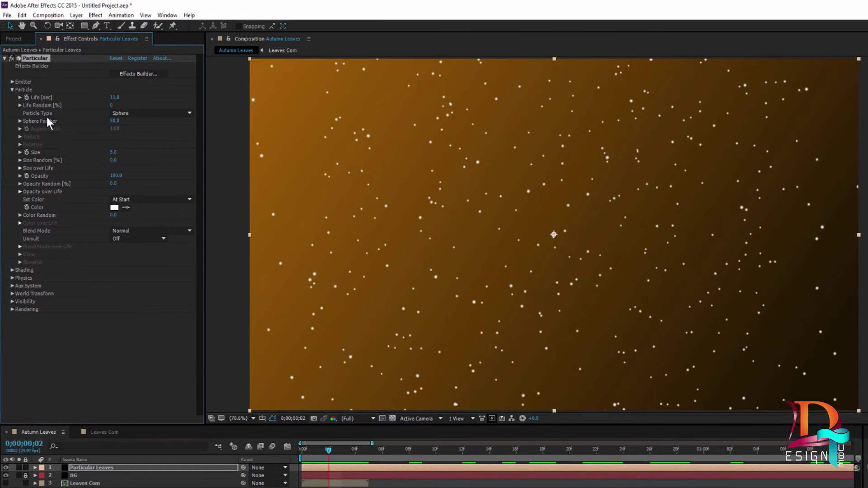
pyautogui.click(125, 116)
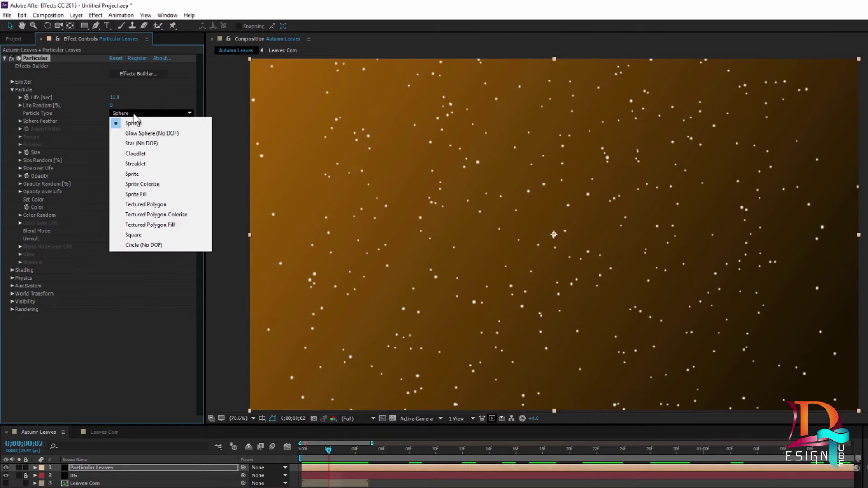
pyautogui.click(133, 174)
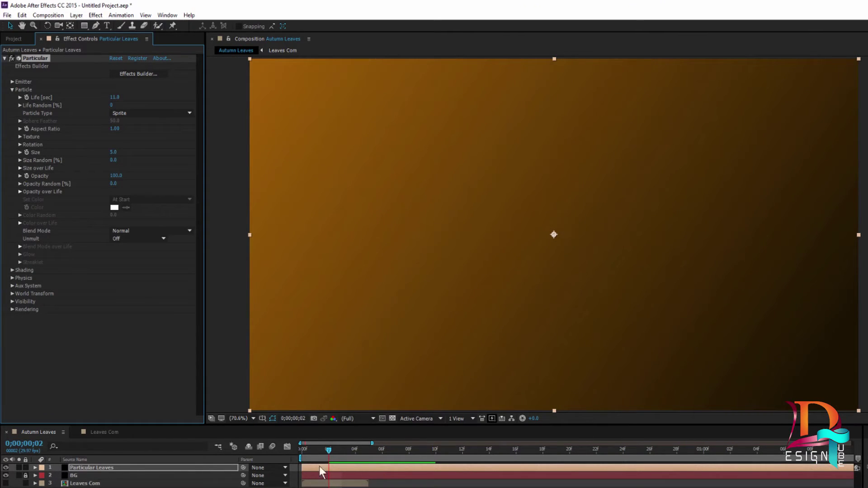
pyautogui.moveTo(329, 454); pyautogui.dragTo(329, 449)
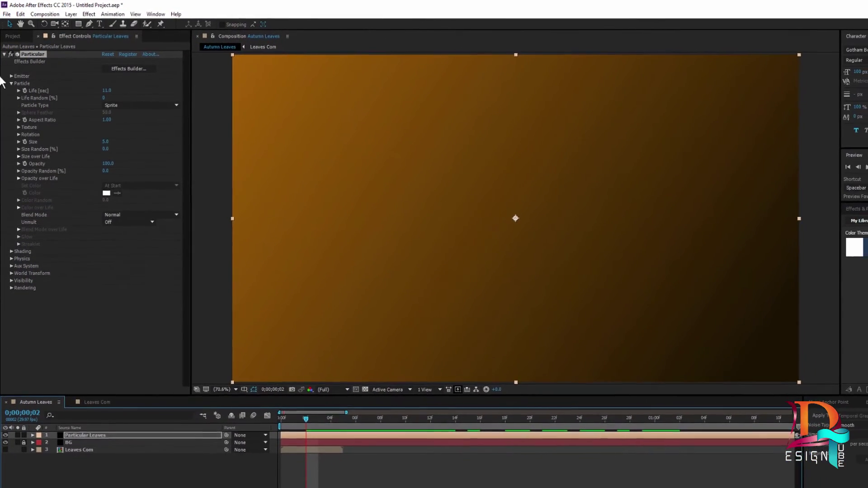
# Choose Leaves Com as the sprite Texture layer
pyautogui.click(18, 127)
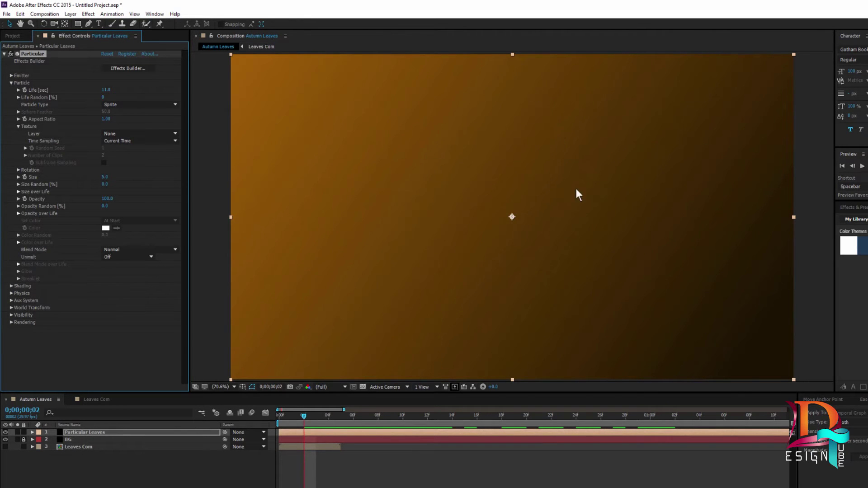
pyautogui.click(111, 133)
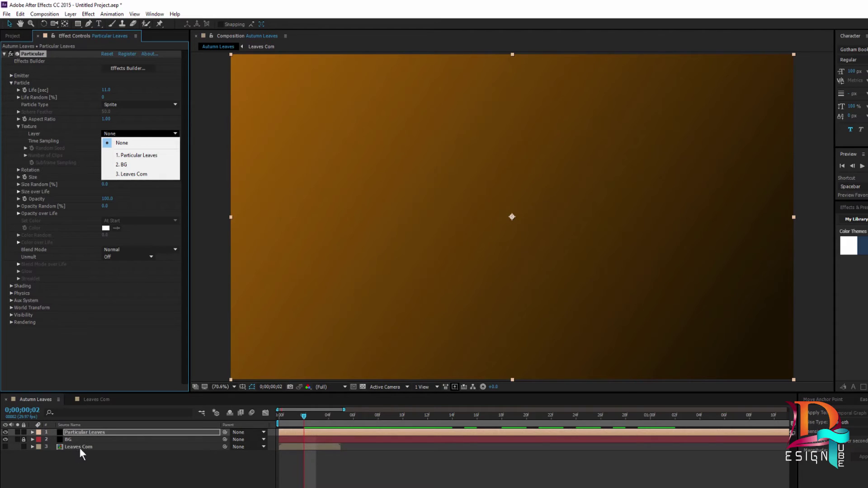
pyautogui.click(137, 175)
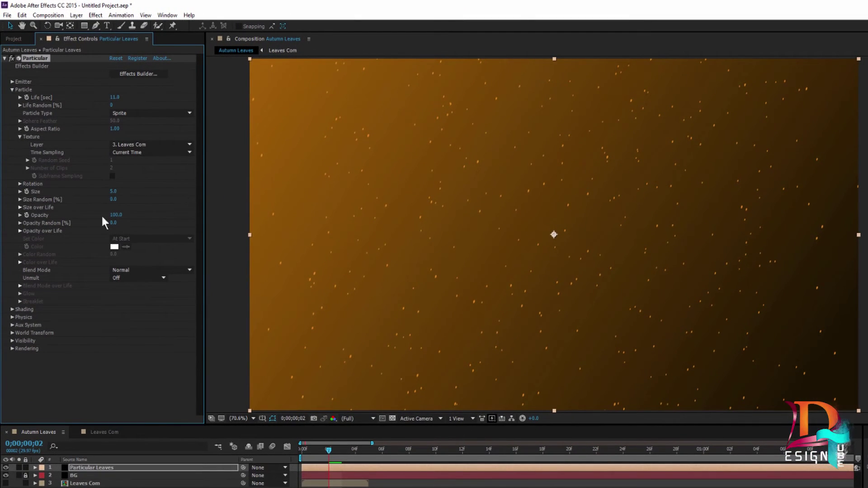
# Set the particle Size to 45 and Time Sampling to Random - Still Frame
pyautogui.moveTo(113, 191); pyautogui.dragTo(132, 193)
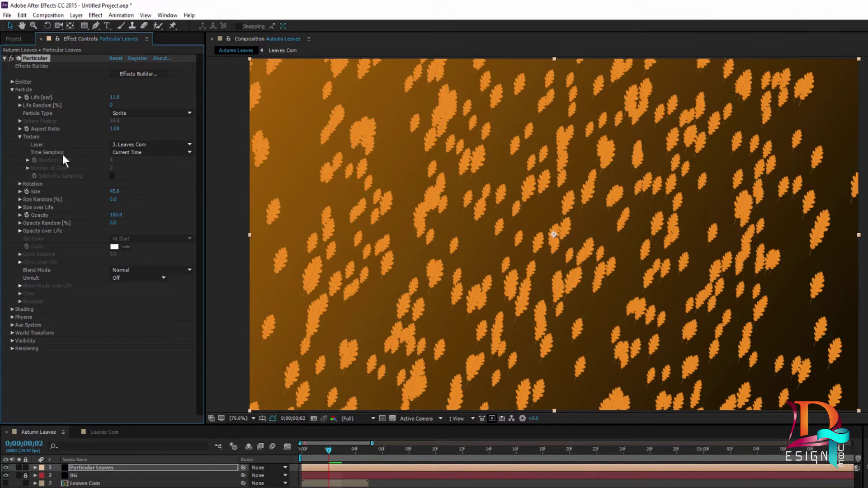
pyautogui.click(137, 153)
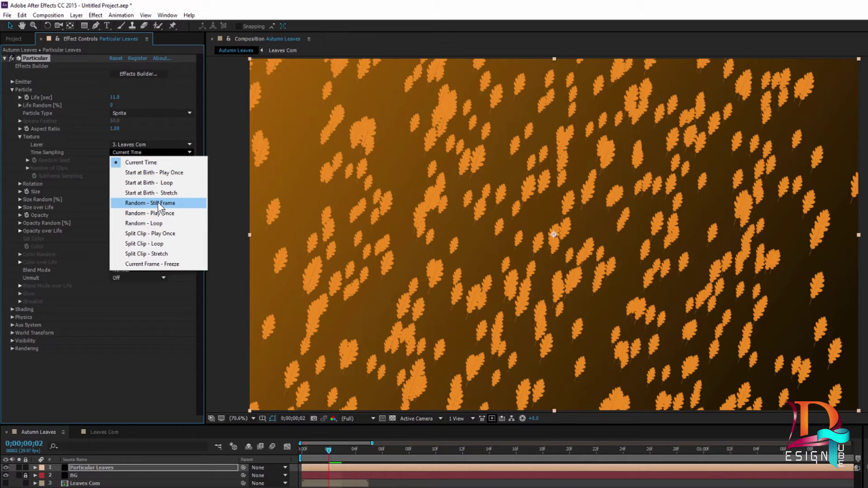
pyautogui.click(159, 205)
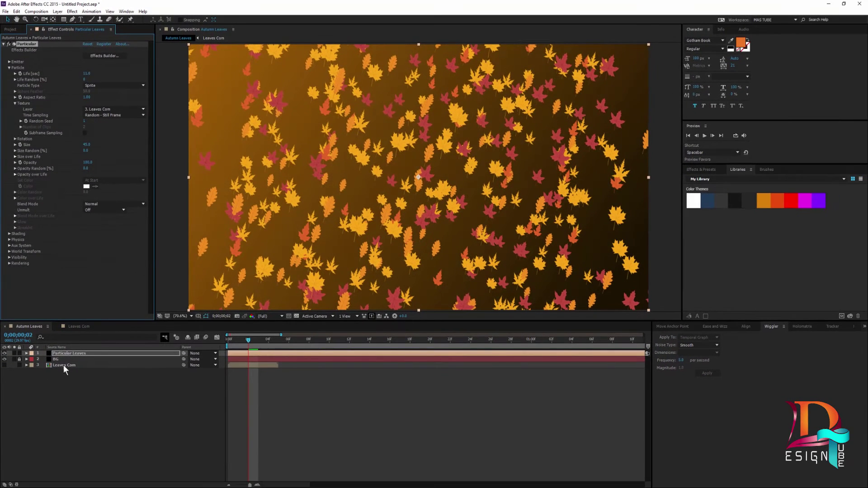
pyautogui.doubleClick(64, 365)
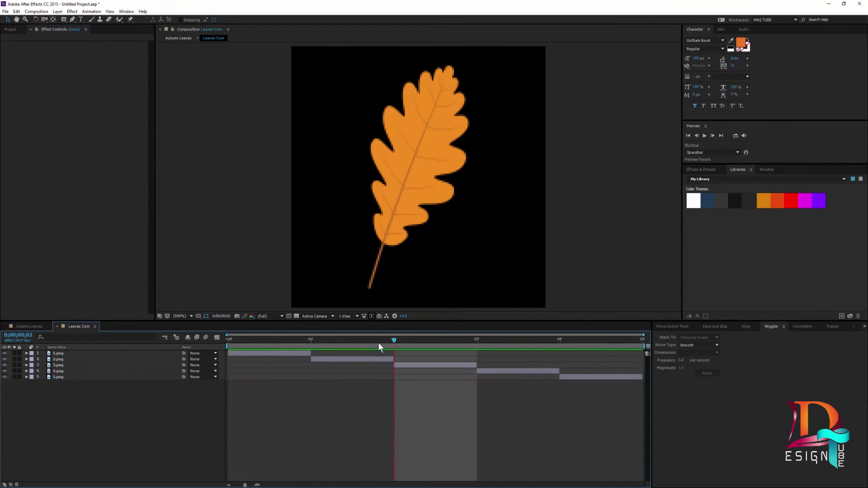
# Play Leaves Com, return to Autumn Leaves, and set Time Sampling to Current Time
pyautogui.press('space')
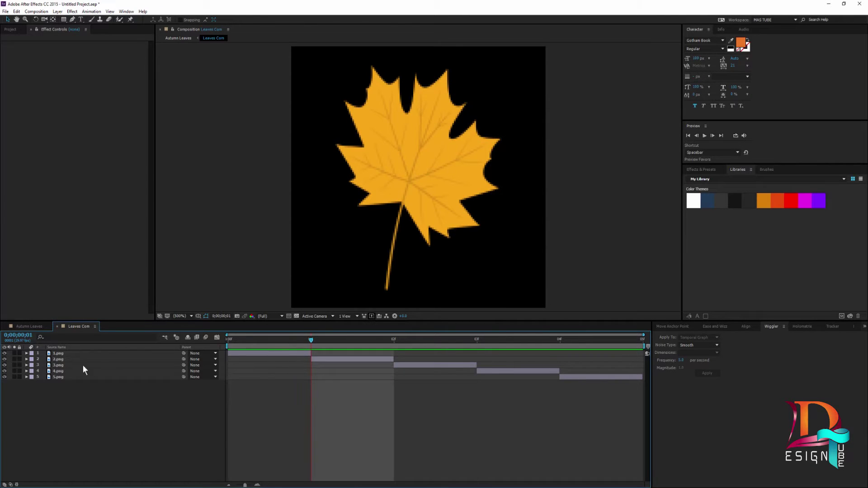
pyautogui.click(33, 326)
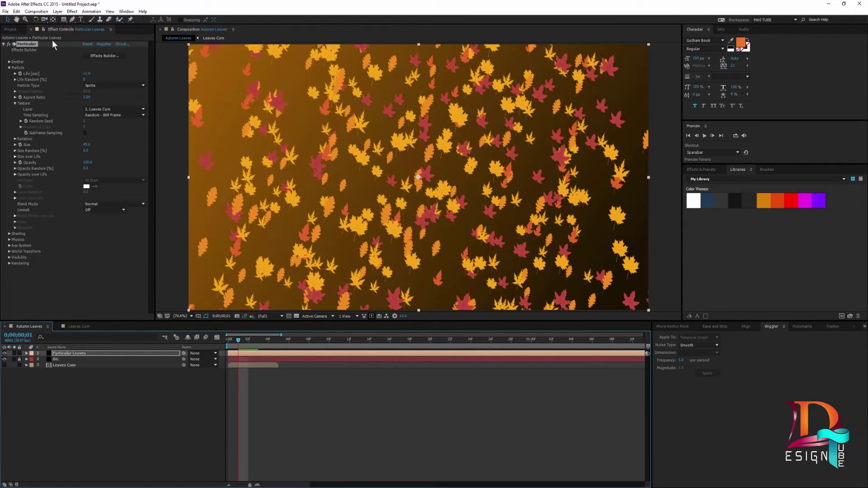
pyautogui.click(98, 115)
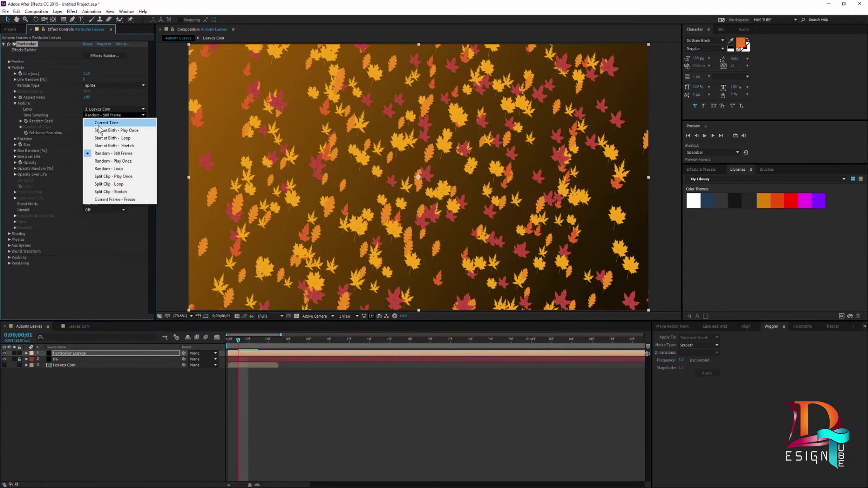
pyautogui.click(93, 124)
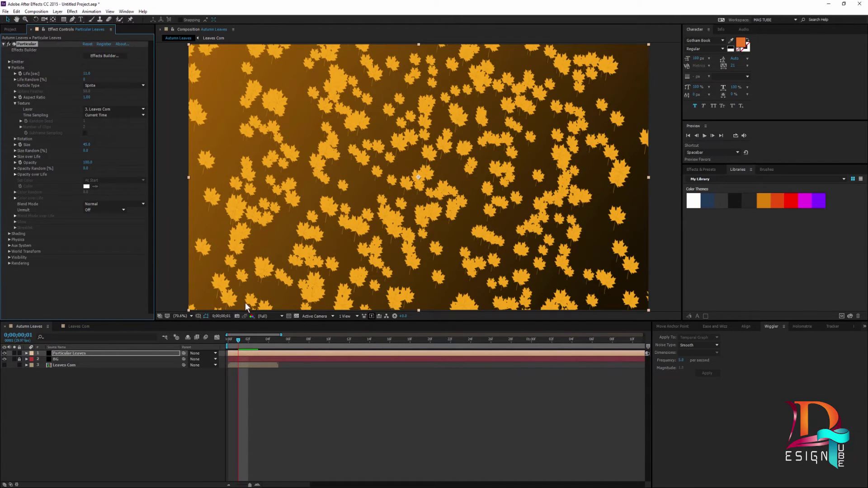
pyautogui.moveTo(238, 340); pyautogui.dragTo(257, 346)
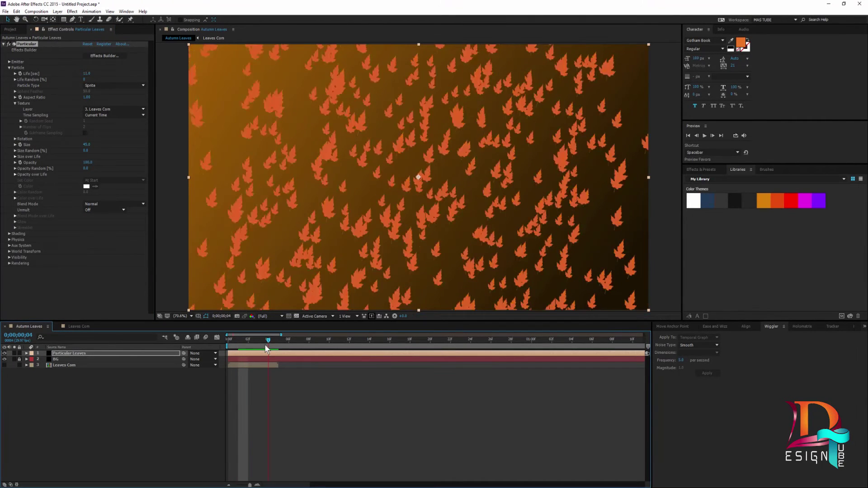
# Re-check the Leaves Com frames, then set Time Sampling to Random - Still Frame and collapse Particle
pyautogui.doubleClick(63, 365)
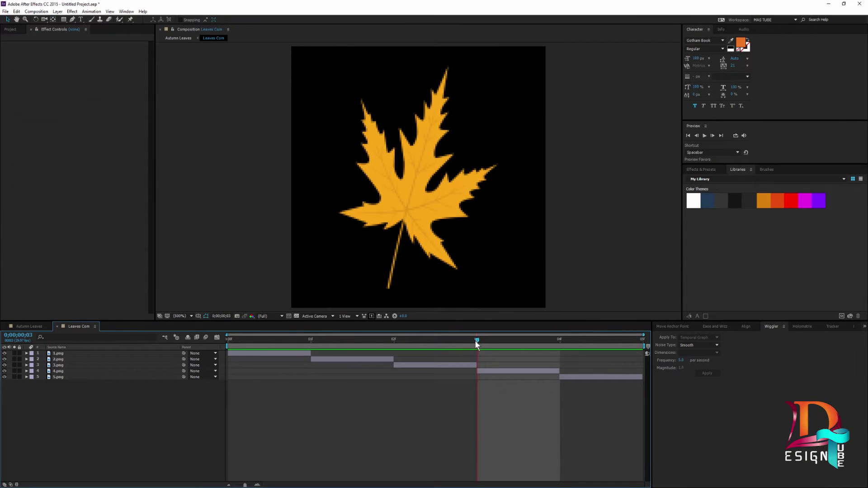
pyautogui.click(571, 340)
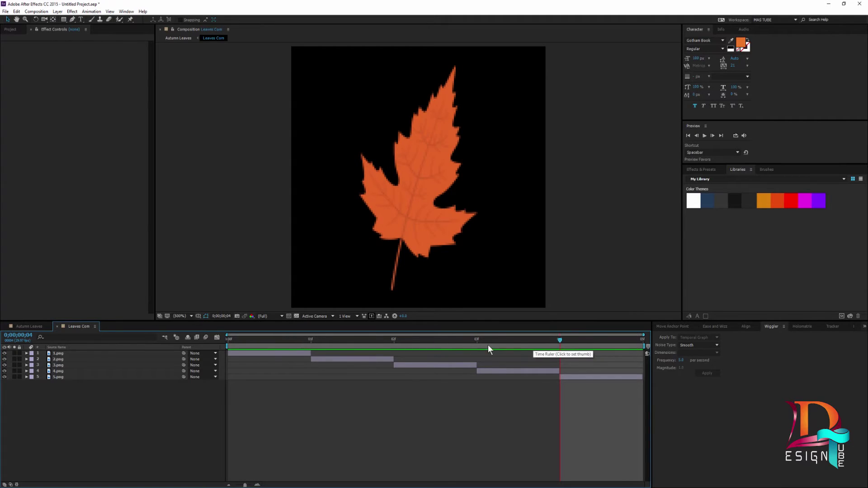
pyautogui.click(39, 326)
pyautogui.click(64, 28)
pyautogui.click(67, 354)
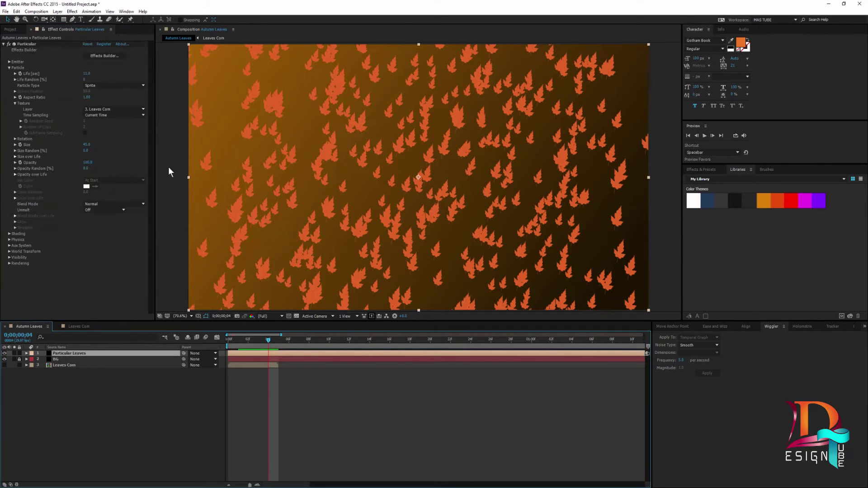
pyautogui.click(94, 115)
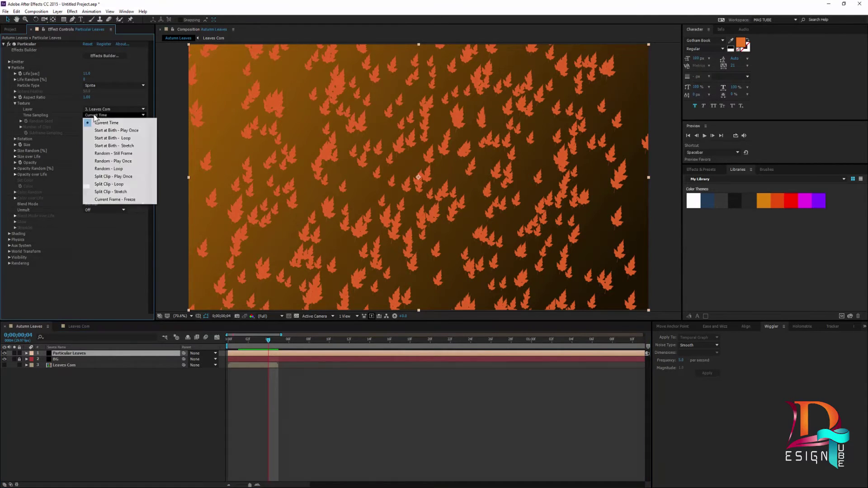
pyautogui.click(112, 154)
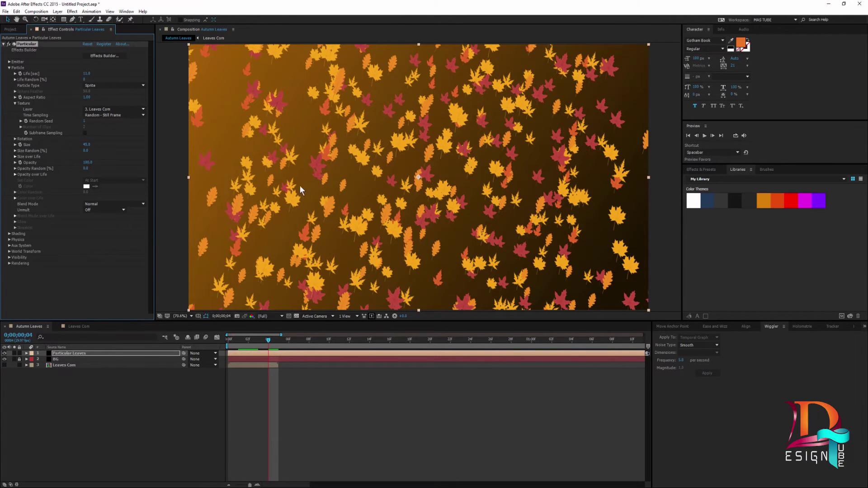
pyautogui.click(9, 67)
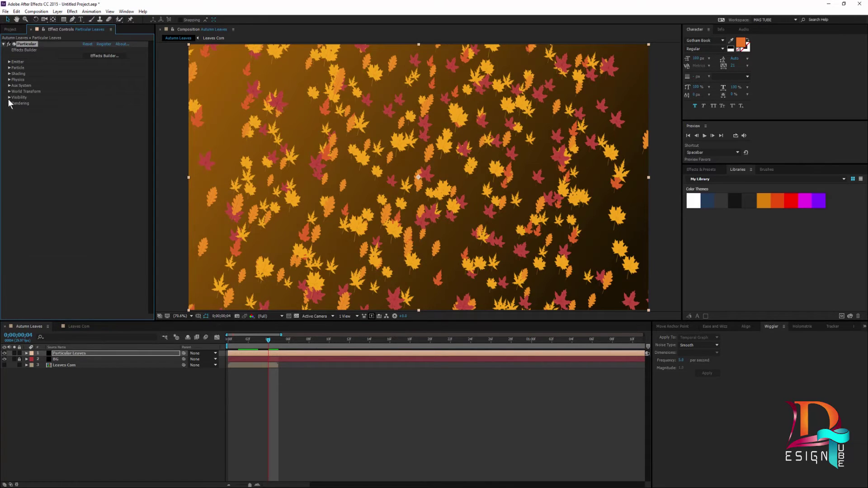
# Set Physics > Air Wind X to 77 and scrub the timeline to see the drift
pyautogui.click(9, 79)
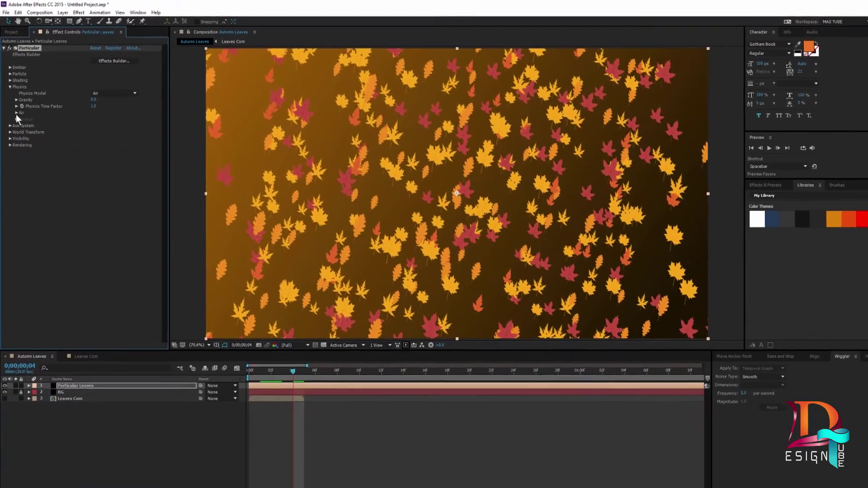
pyautogui.click(15, 103)
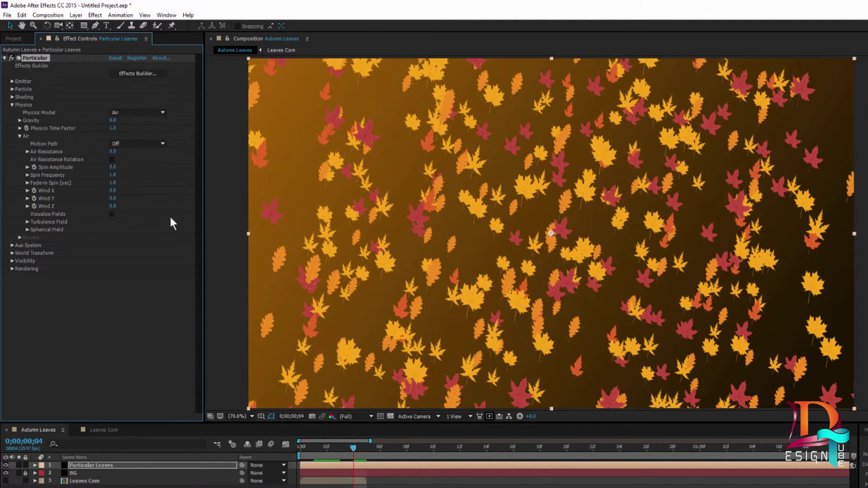
pyautogui.click(113, 191)
pyautogui.write('77')
pyautogui.click(135, 332)
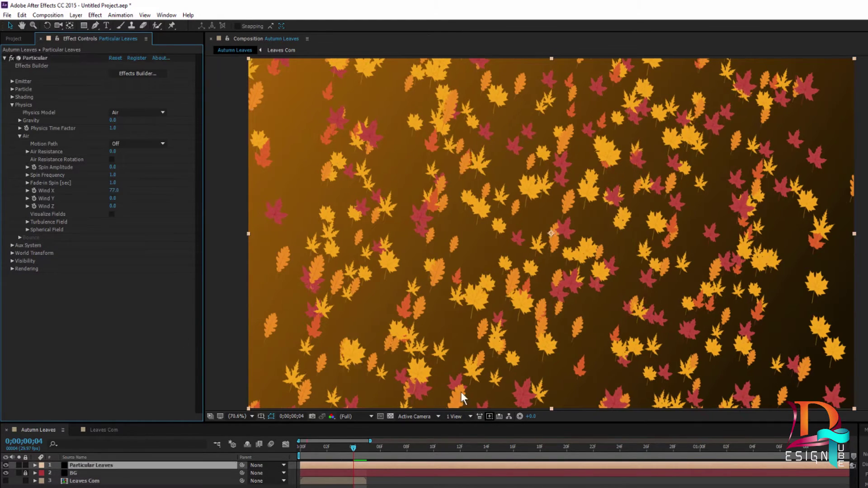
pyautogui.moveTo(353, 452)
pyautogui.mouseDown()
pyautogui.moveTo(615, 486)
pyautogui.moveTo(444, 455)
pyautogui.moveTo(351, 451)
pyautogui.moveTo(579, 471)
pyautogui.moveTo(521, 473)
pyautogui.mouseUp()
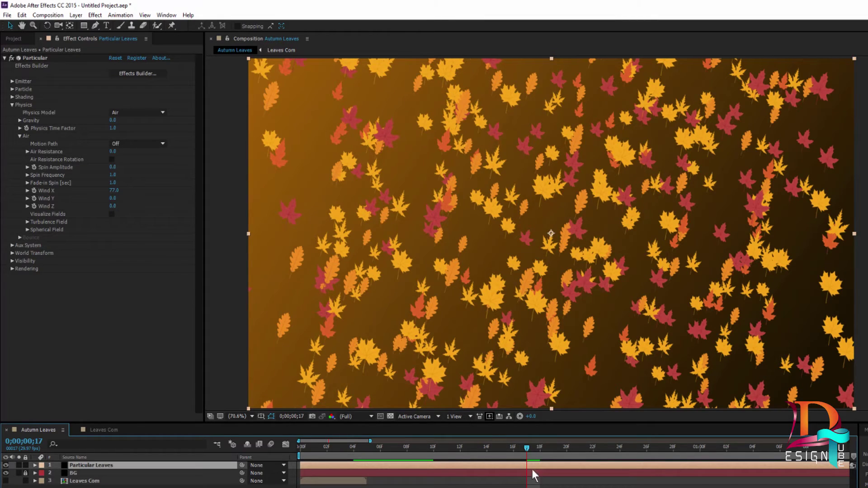
pyautogui.moveTo(527, 448); pyautogui.dragTo(540, 448)
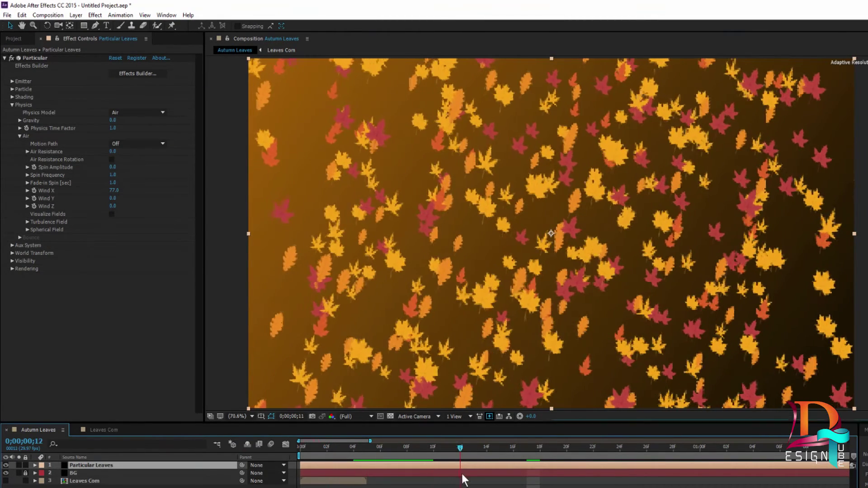
pyautogui.press('pageup')
pyautogui.press('pageup')
pyautogui.press('pageup')
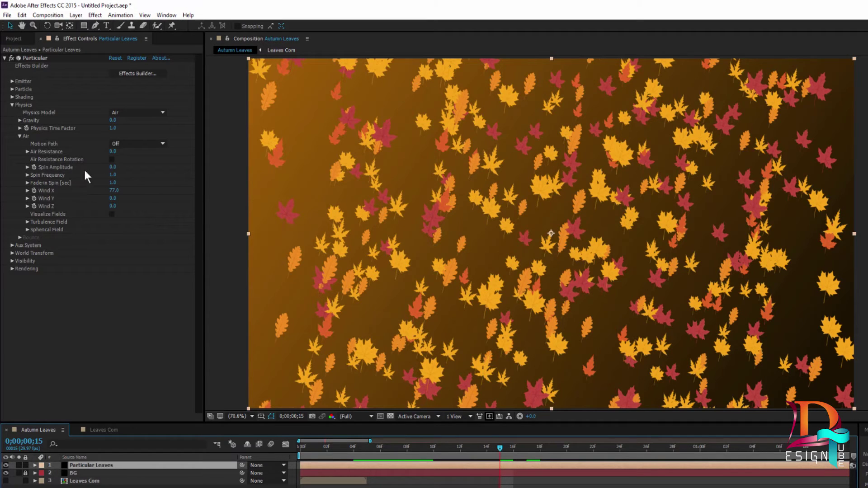
# Set Air Spin Amplitude to 55 and play the animation to check the spin
pyautogui.click(112, 167)
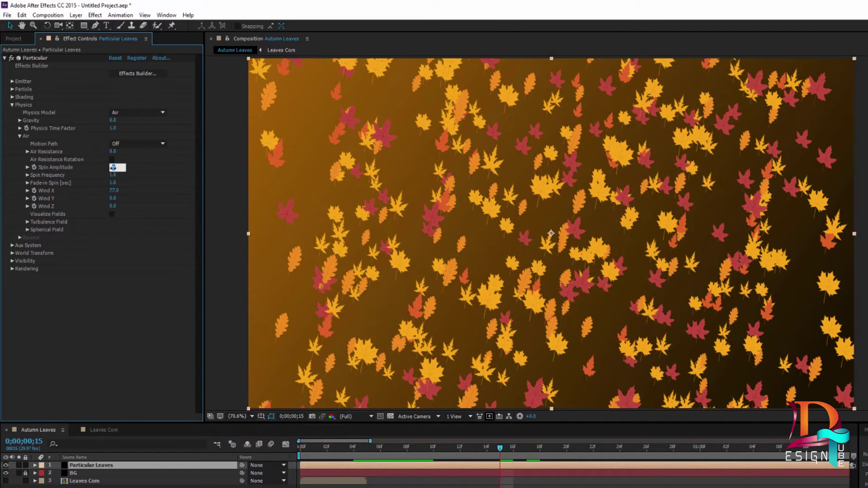
pyautogui.write('55')
pyautogui.press('Return')
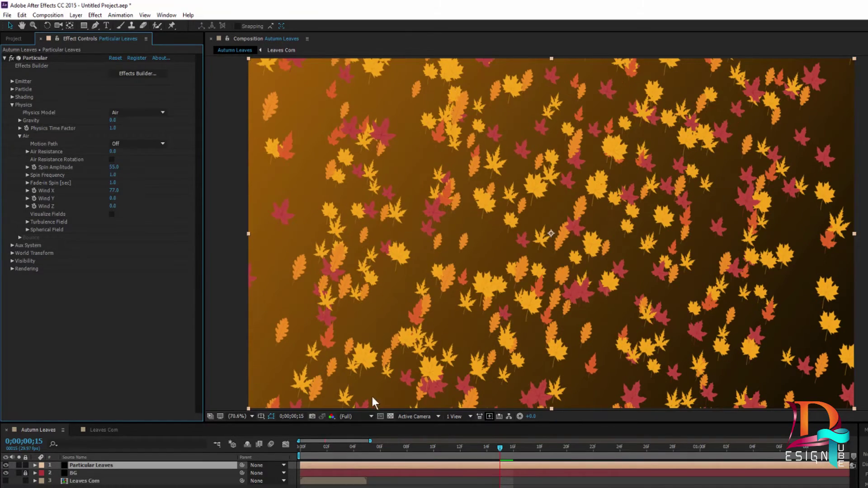
pyautogui.moveTo(500, 448); pyautogui.dragTo(419, 449)
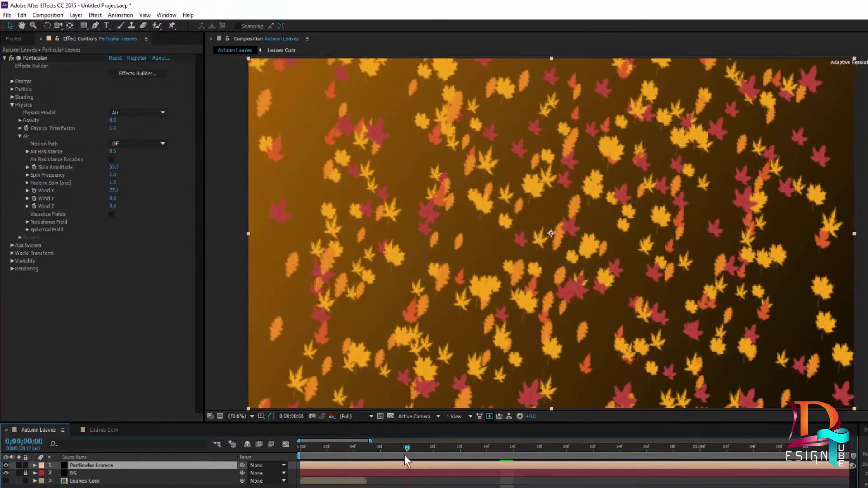
pyautogui.press('space')
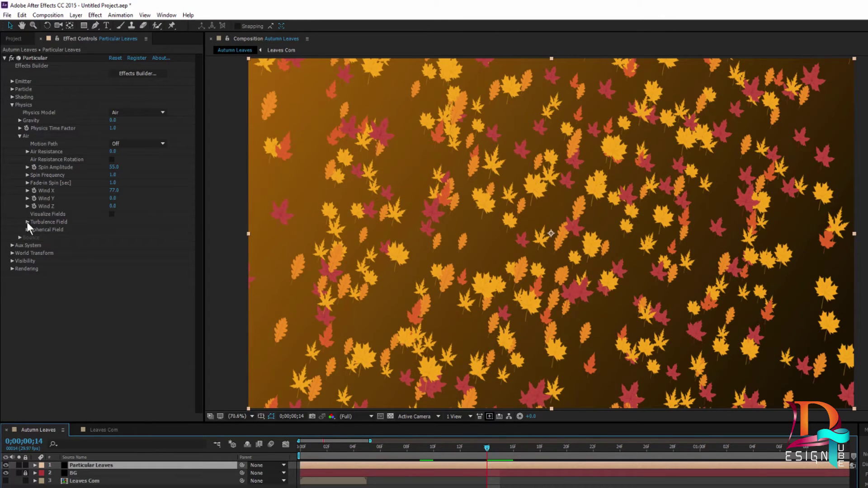
# Set Turbulence Field Affect Position to 55 and scrub to preview the wobble
pyautogui.click(27, 222)
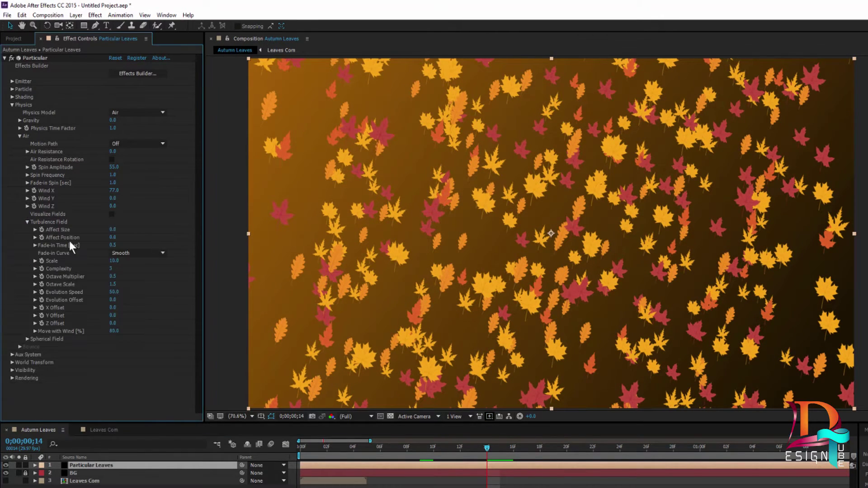
pyautogui.click(112, 237)
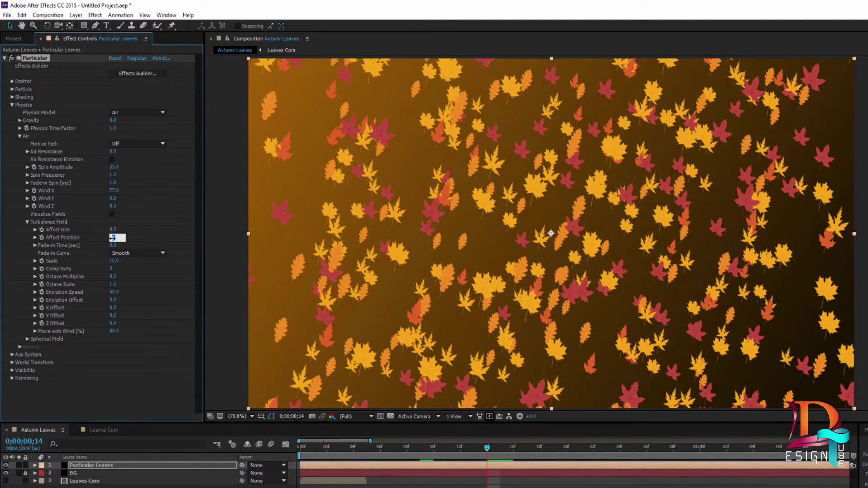
pyautogui.write('55')
pyautogui.moveTo(488, 448)
pyautogui.mouseDown()
pyautogui.moveTo(545, 459)
pyautogui.moveTo(542, 470)
pyautogui.moveTo(468, 458)
pyautogui.mouseUp()
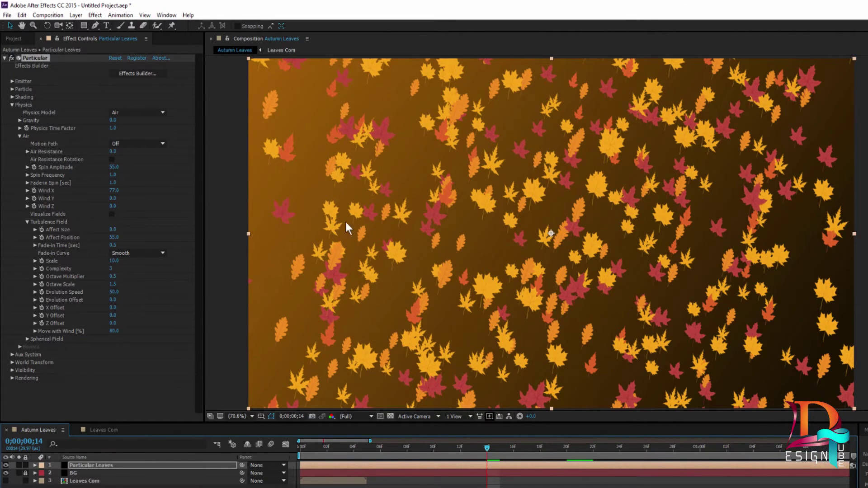
# Collapse Air and Physics, then expand Particle > Rotation to reach Random Rotation
pyautogui.click(19, 136)
pyautogui.click(12, 105)
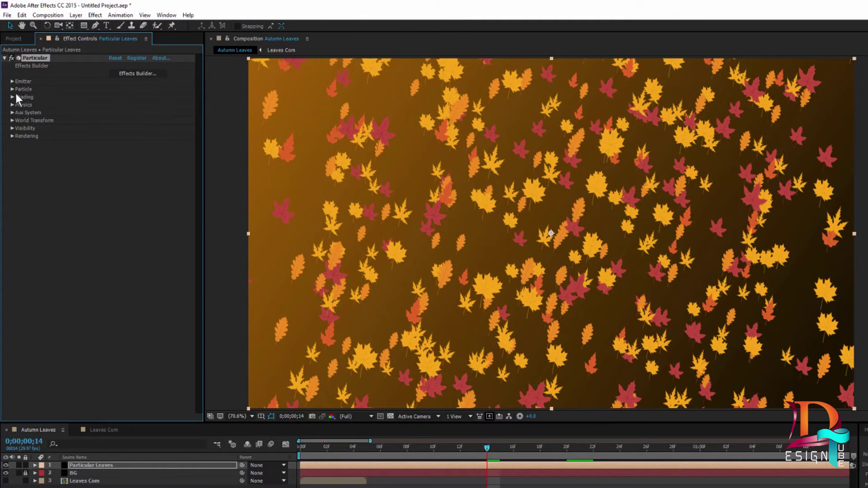
pyautogui.click(12, 89)
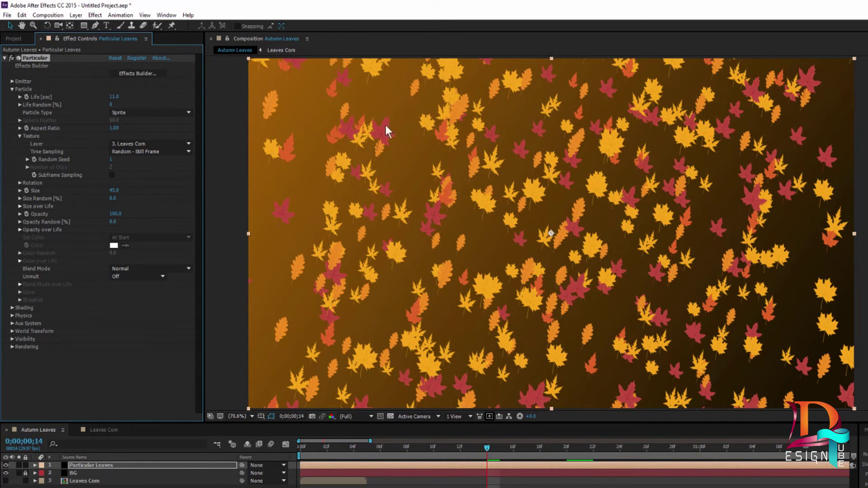
pyautogui.click(20, 183)
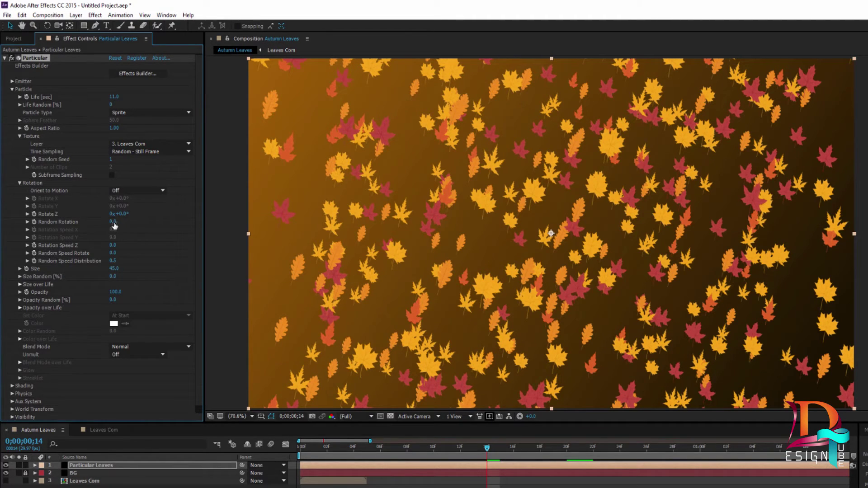
pyautogui.click(115, 222)
# Scrub Random Rotation upward to tilt the leaves, previewing different frames
pyautogui.click(127, 222)
pyautogui.moveTo(113, 222); pyautogui.dragTo(133, 225)
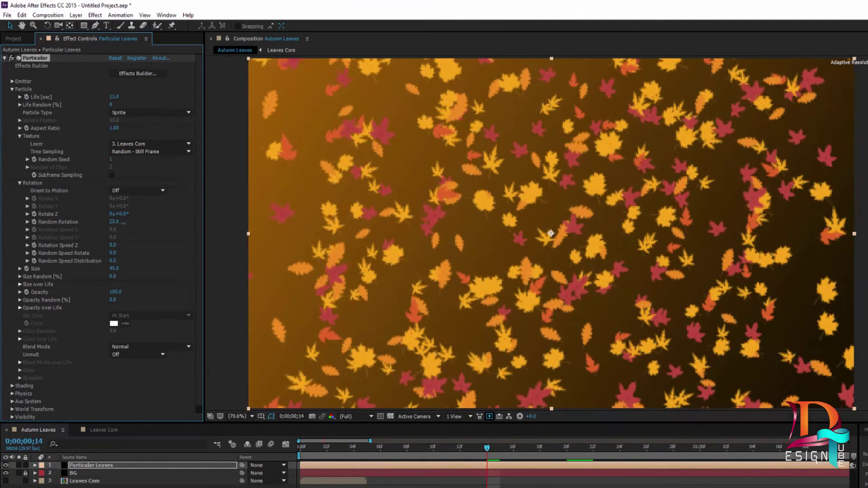
pyautogui.moveTo(134, 225); pyautogui.dragTo(131, 225)
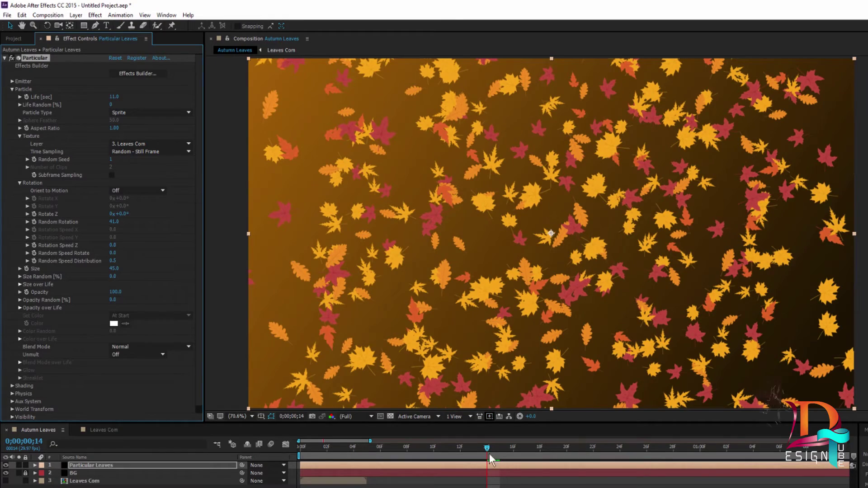
pyautogui.moveTo(487, 448)
pyautogui.mouseDown()
pyautogui.moveTo(436, 446)
pyautogui.moveTo(845, 484)
pyautogui.moveTo(483, 464)
pyautogui.mouseUp()
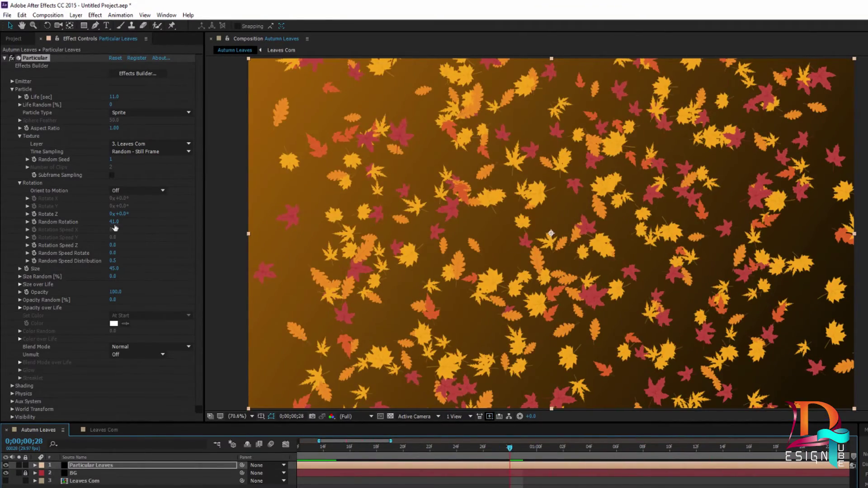
pyautogui.moveTo(113, 221); pyautogui.dragTo(121, 223)
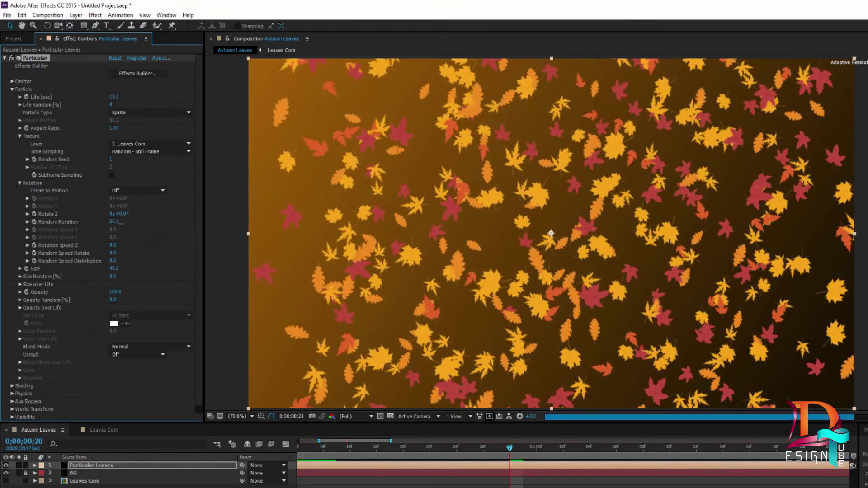
pyautogui.moveTo(510, 452)
pyautogui.mouseDown()
pyautogui.moveTo(830, 482)
pyautogui.moveTo(576, 452)
pyautogui.mouseUp()
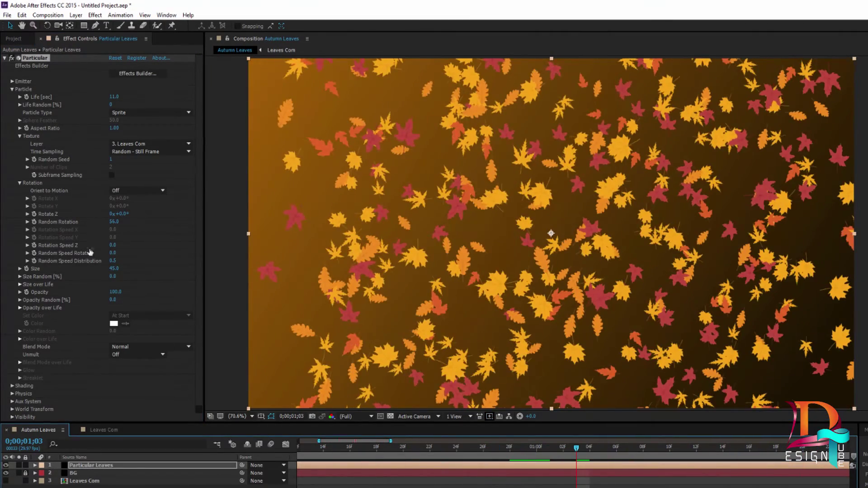
# Set Random Rotation to exactly 60 and check an earlier frame
pyautogui.click(112, 222)
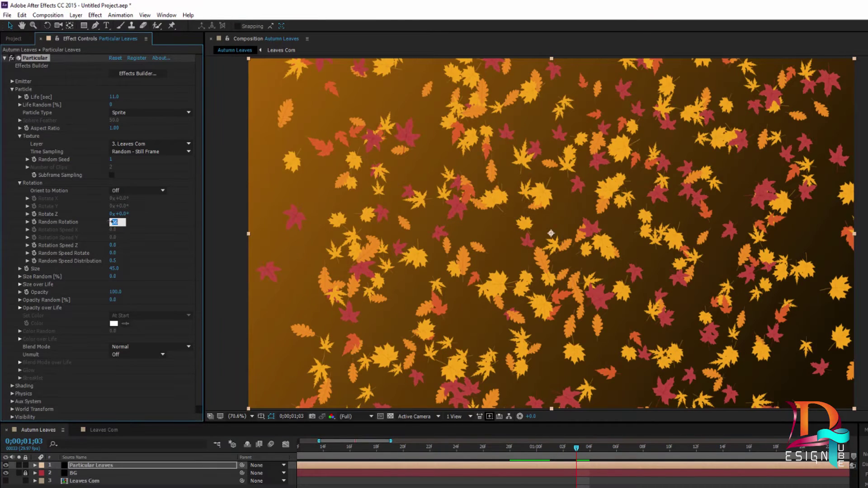
pyautogui.write('60')
pyautogui.press('Return')
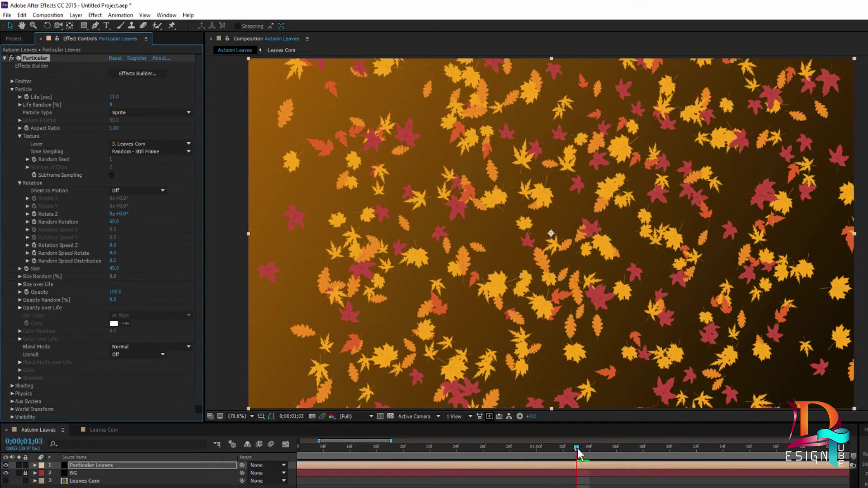
pyautogui.moveTo(577, 448); pyautogui.dragTo(524, 447)
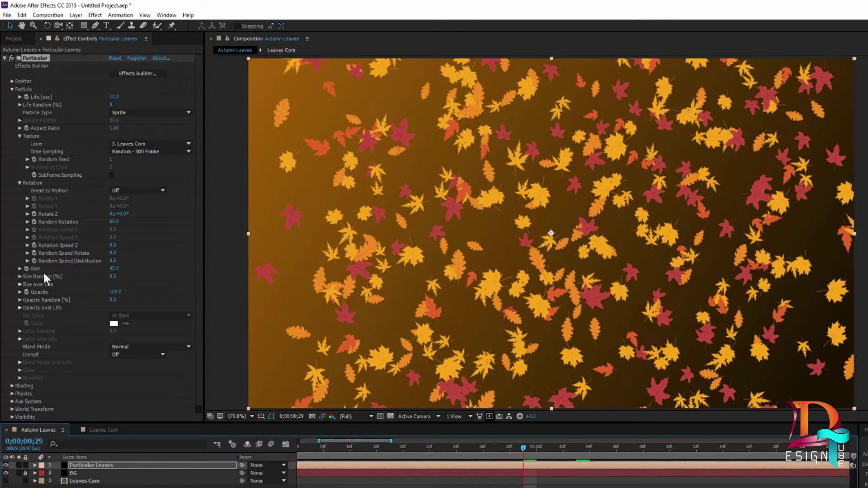
pyautogui.click(112, 245)
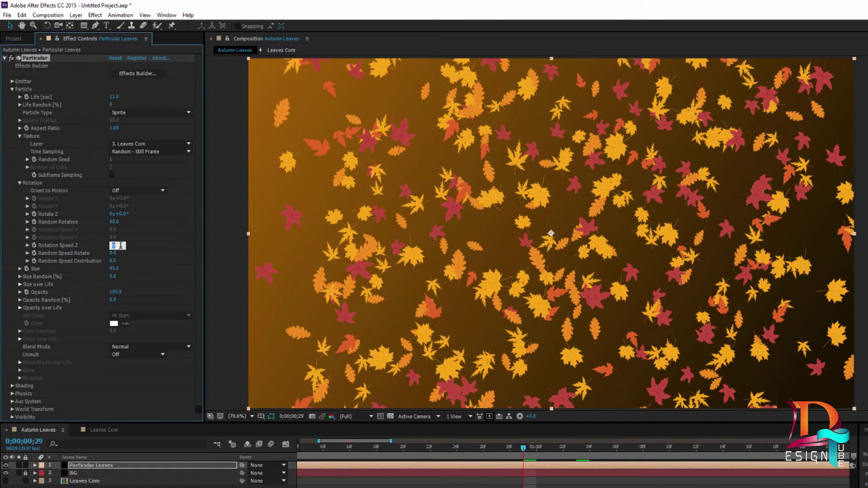
# Set Rotation Speed Z and Random Speed Rotate both to 0.2
pyautogui.write('2')
pyautogui.click(112, 254)
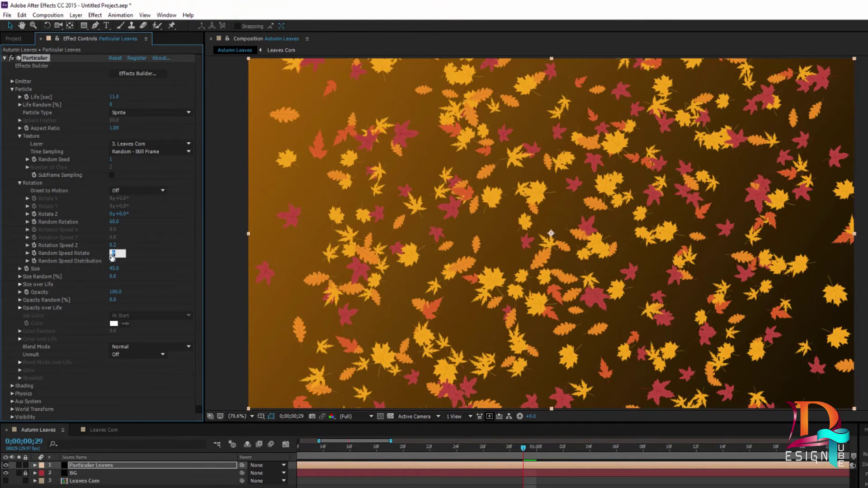
pyautogui.write('.2')
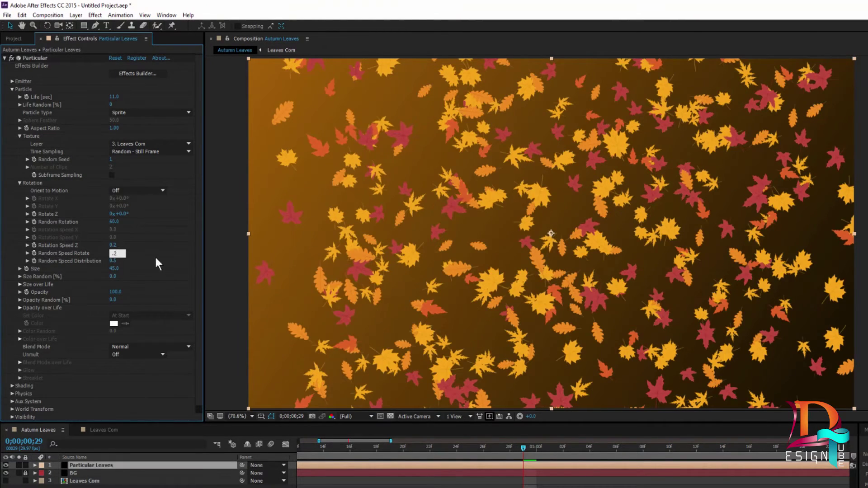
pyautogui.press('Return')
# Preview the slowly spinning leaves from the start, then scrub back to an earlier frame
pyautogui.moveTo(522, 445); pyautogui.dragTo(550, 468)
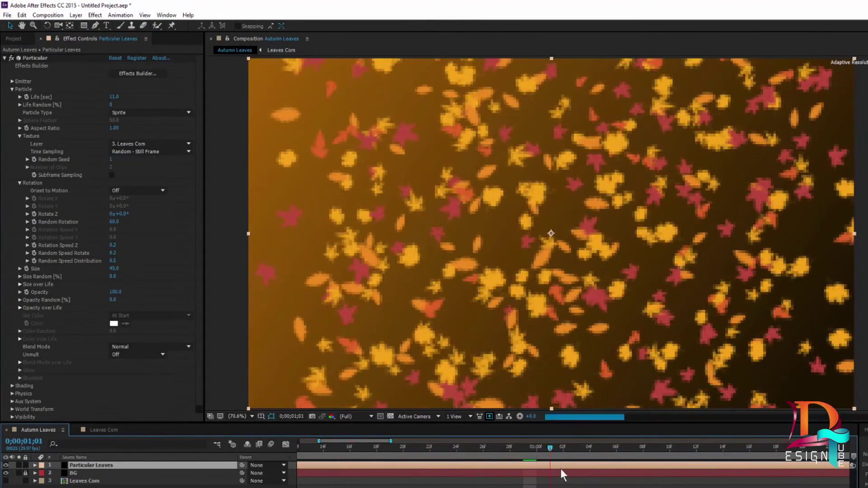
pyautogui.click(563, 450)
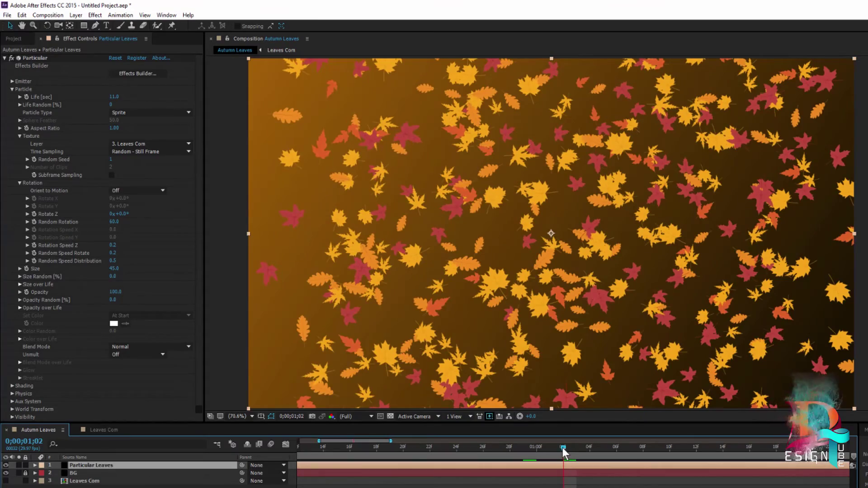
pyautogui.press('Home')
pyautogui.press('space')
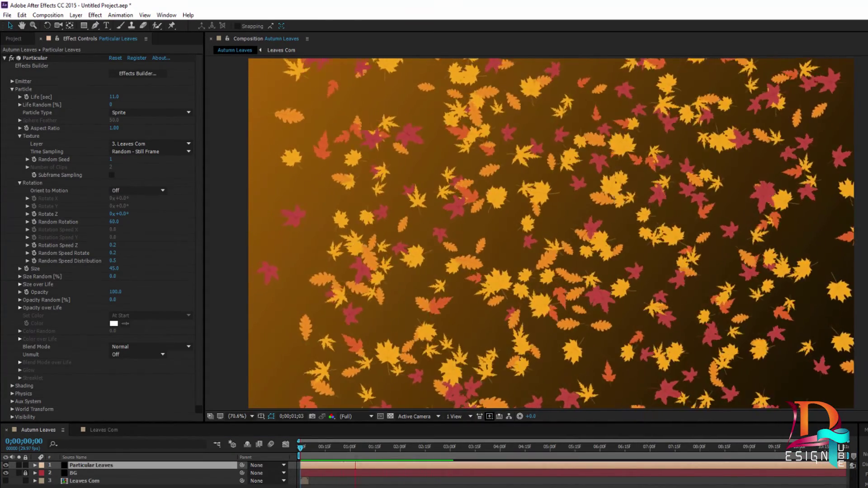
pyautogui.press('space')
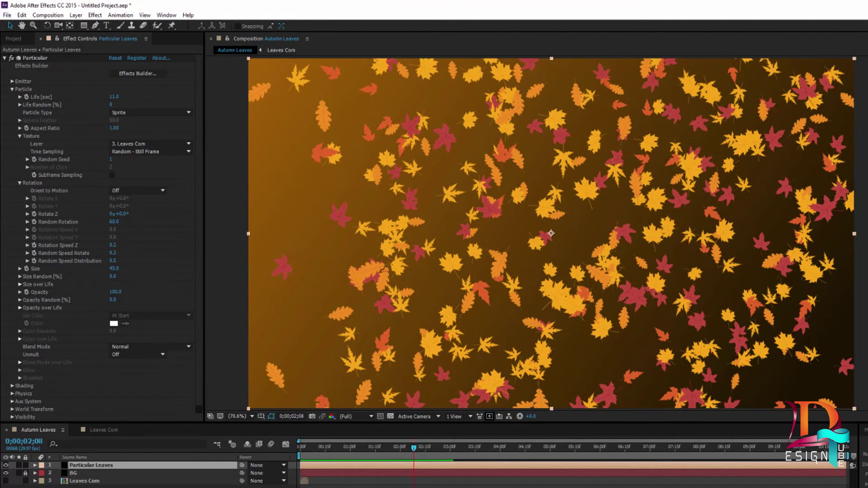
pyautogui.moveTo(414, 464); pyautogui.dragTo(376, 468)
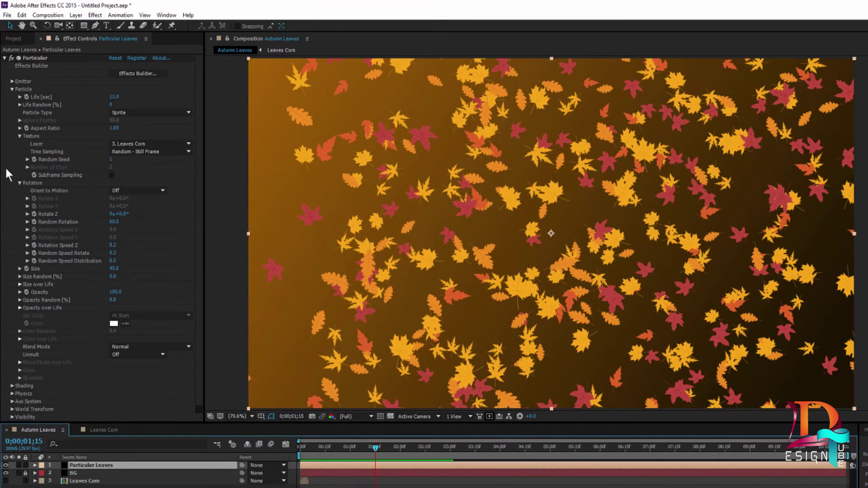
# Raise Physics > Air Wind X to 111 and scrub the timeline to check the leaf drift
pyautogui.click(12, 90)
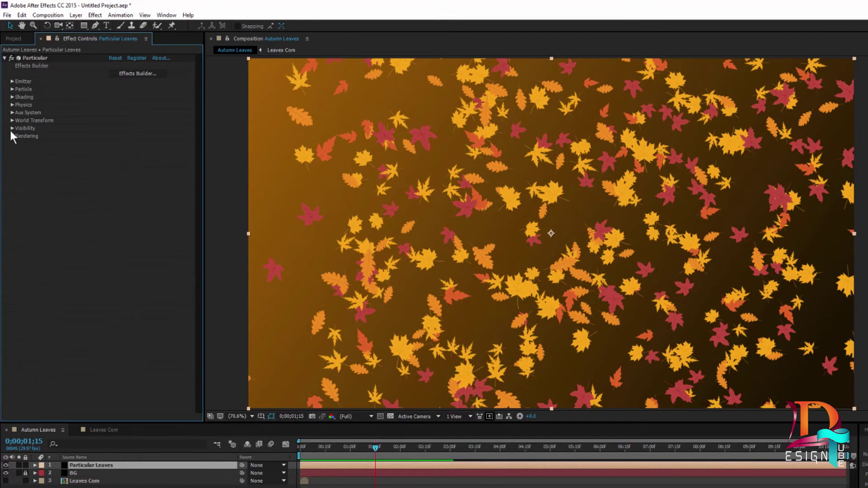
pyautogui.click(12, 105)
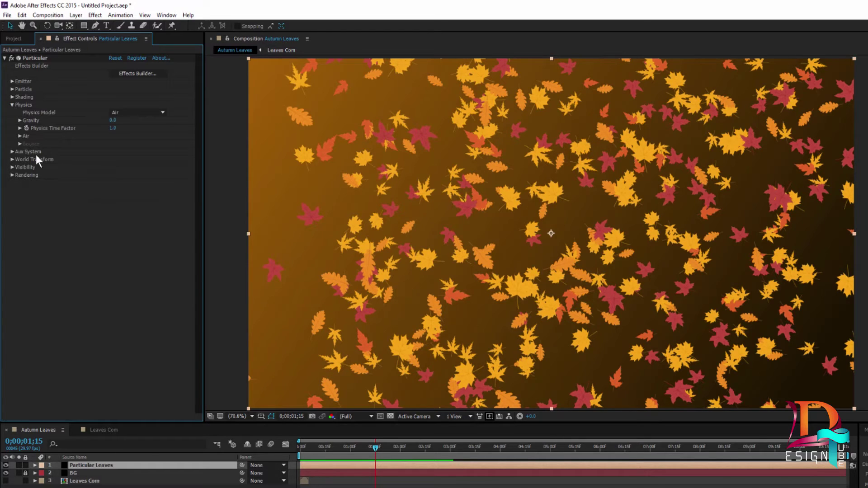
pyautogui.click(19, 137)
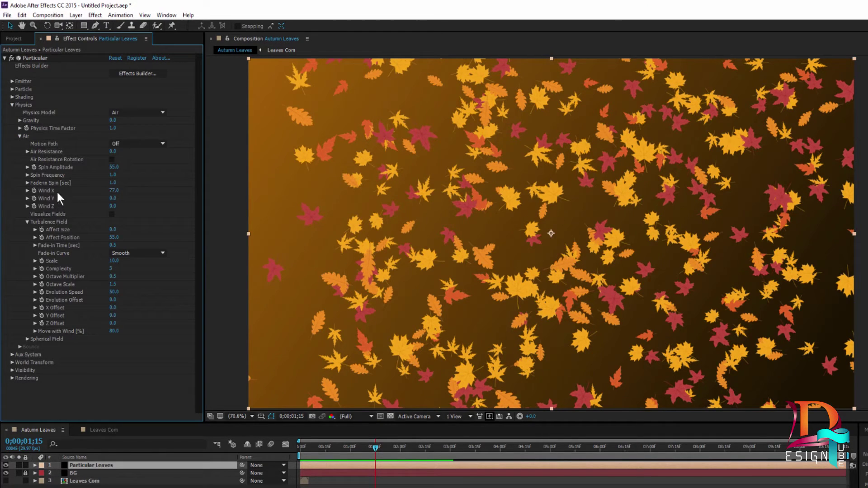
pyautogui.click(113, 191)
pyautogui.write('111')
pyautogui.press('Return')
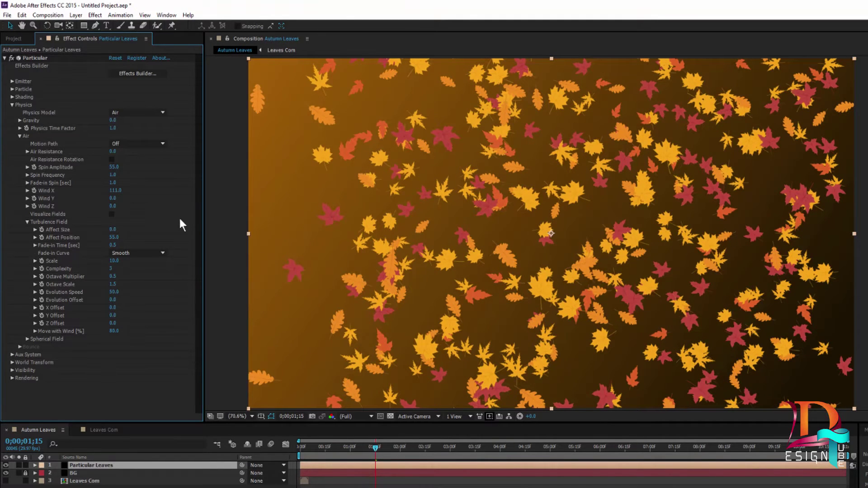
pyautogui.moveTo(376, 449); pyautogui.dragTo(400, 459)
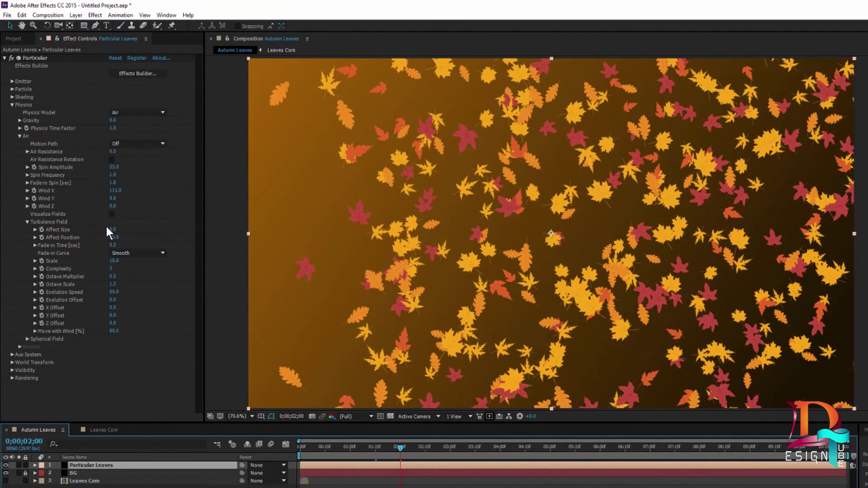
pyautogui.click(19, 135)
pyautogui.click(11, 105)
pyautogui.moveTo(401, 454)
pyautogui.mouseDown()
pyautogui.moveTo(322, 455)
pyautogui.moveTo(502, 458)
pyautogui.mouseUp()
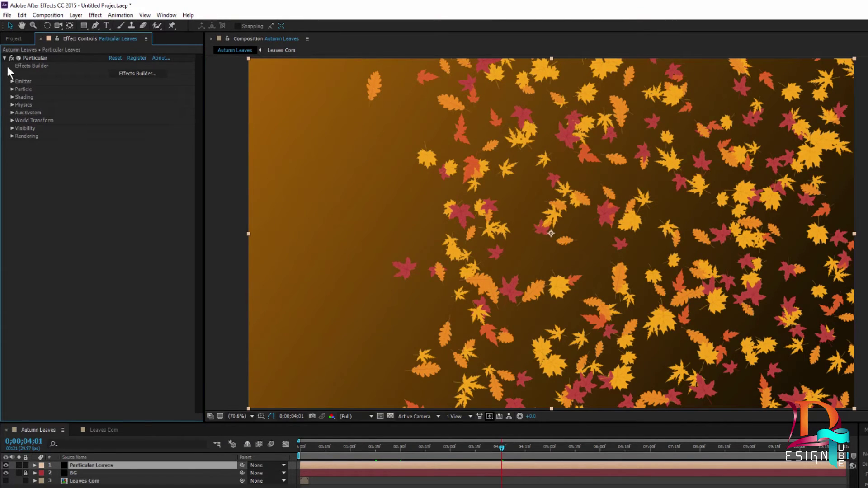
pyautogui.click(12, 81)
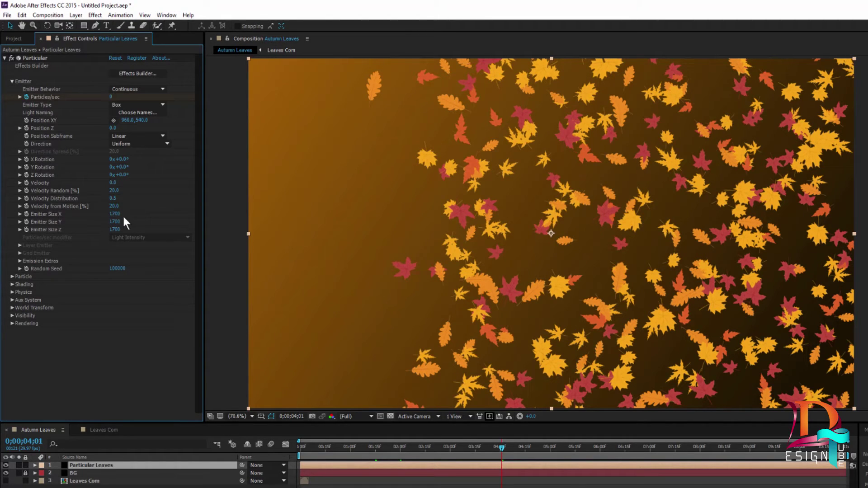
# Scrub Emitter Size X wider while previewing how the leaves spread across the frame
pyautogui.moveTo(115, 218); pyautogui.dragTo(133, 215)
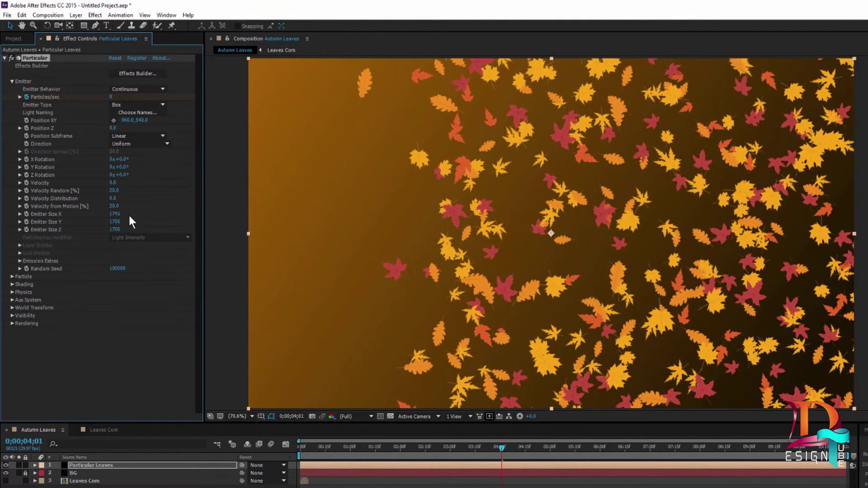
pyautogui.press('End')
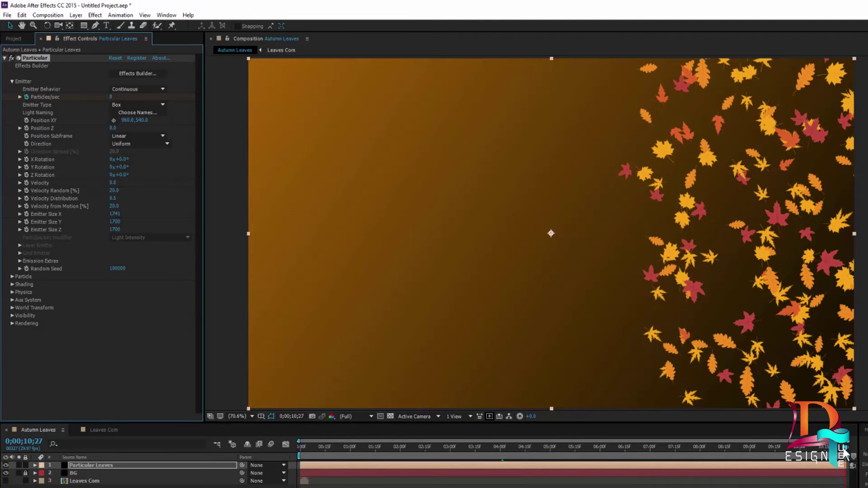
pyautogui.press('space')
pyautogui.press('space')
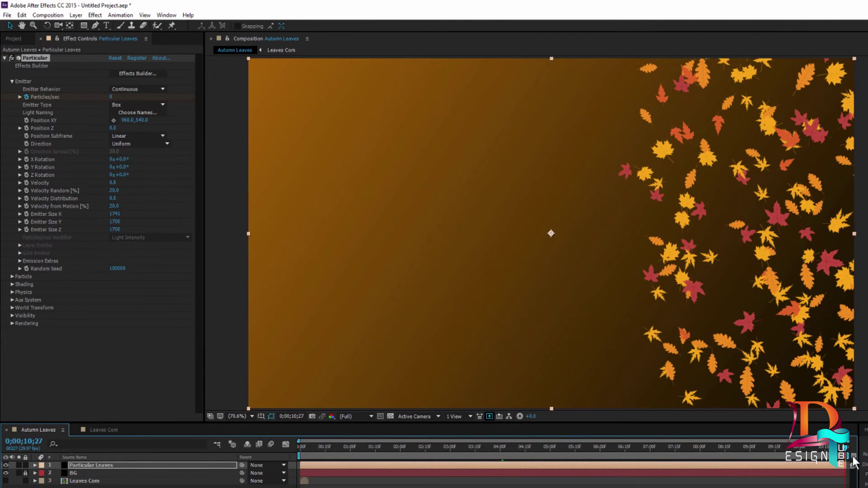
pyautogui.moveTo(842, 450); pyautogui.dragTo(643, 443)
pyautogui.press('space')
pyautogui.moveTo(115, 214); pyautogui.dragTo(190, 219)
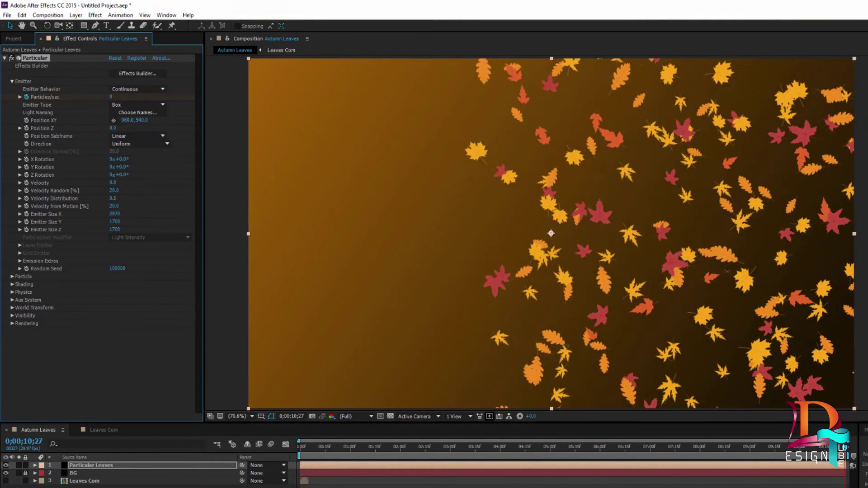
pyautogui.moveTo(190, 219); pyautogui.dragTo(562, 153)
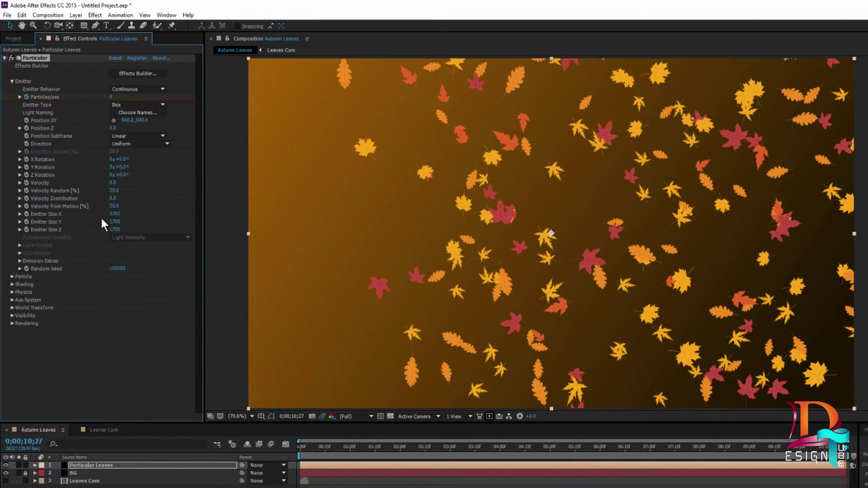
pyautogui.moveTo(114, 216); pyautogui.dragTo(496, 154)
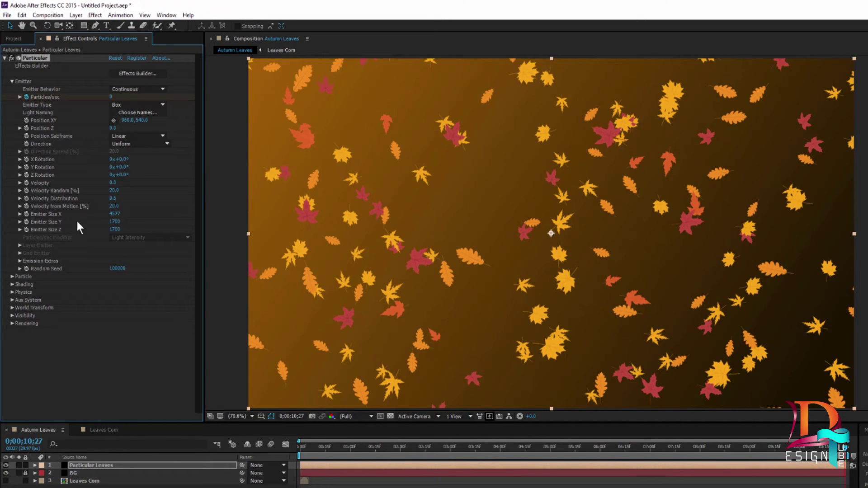
pyautogui.moveTo(114, 217); pyautogui.dragTo(195, 219)
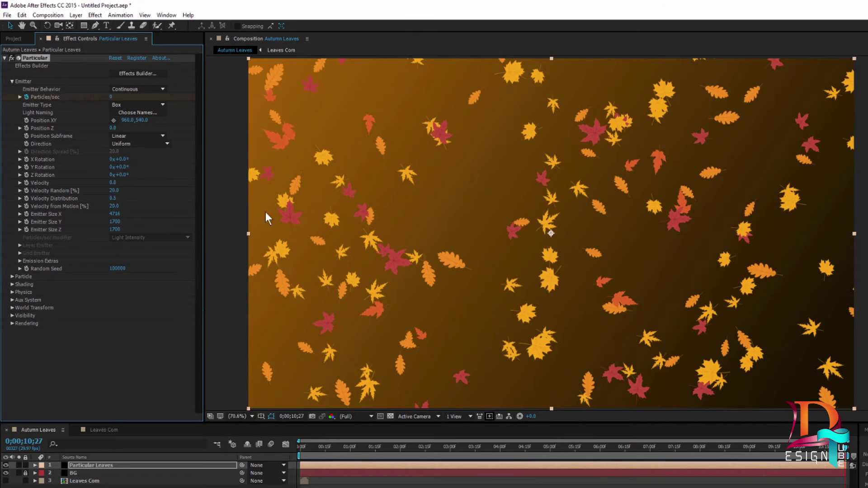
# Set Emitter Size X to exactly 4700 and preview the leaves from the start
pyautogui.click(114, 214)
pyautogui.press('BackSpace')
pyautogui.write('700')
pyautogui.click(171, 377)
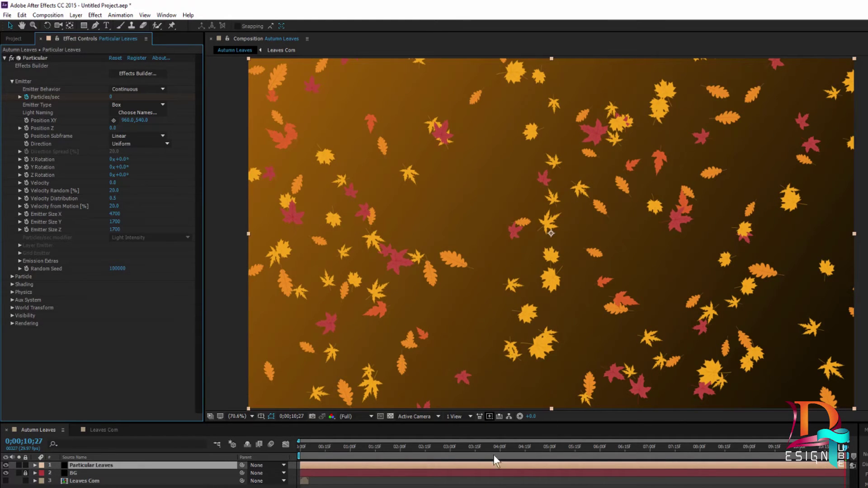
pyautogui.moveTo(826, 449); pyautogui.dragTo(306, 454)
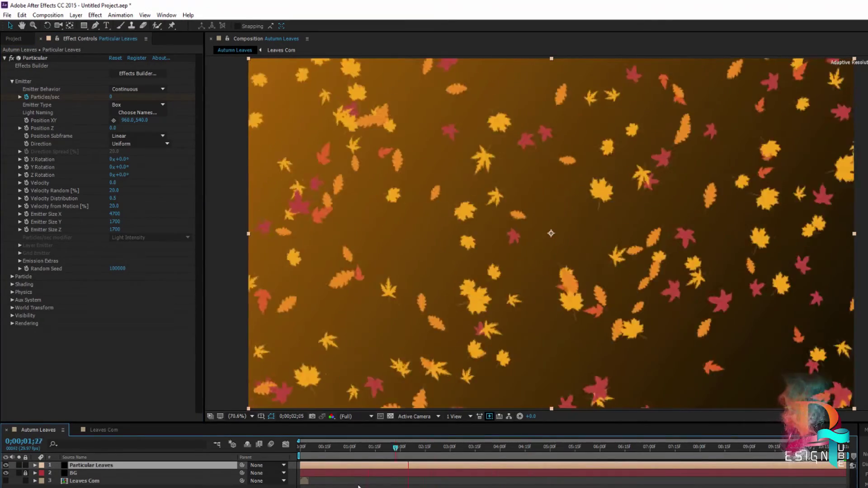
pyautogui.press('space')
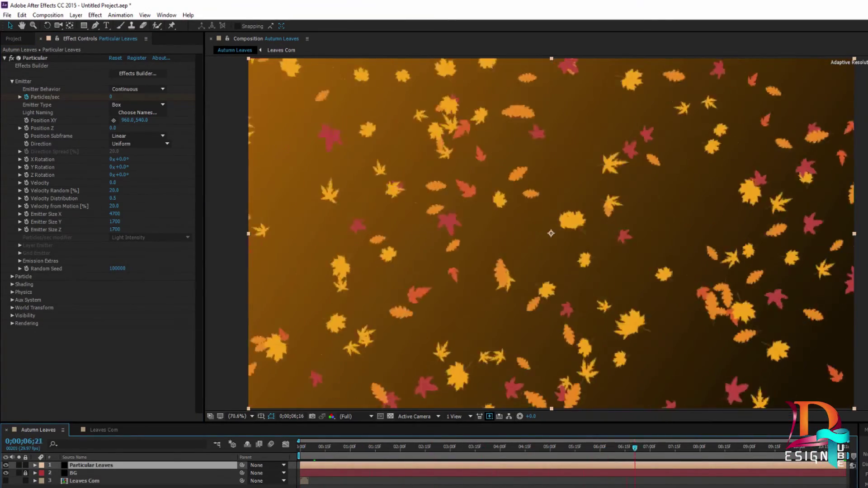
pyautogui.press('space')
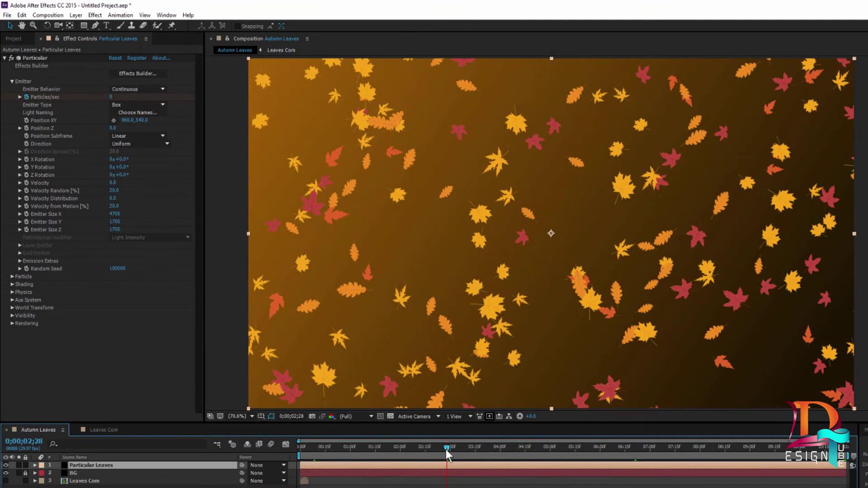
pyautogui.press('space')
pyautogui.press('space')
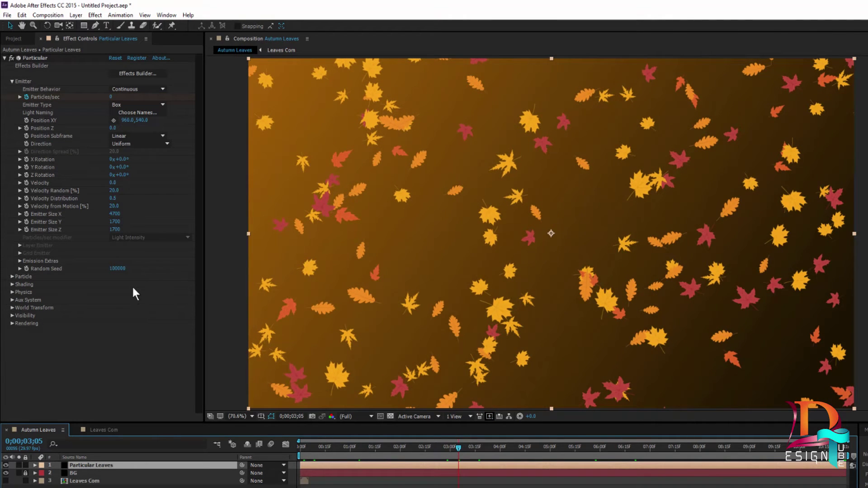
pyautogui.click(13, 81)
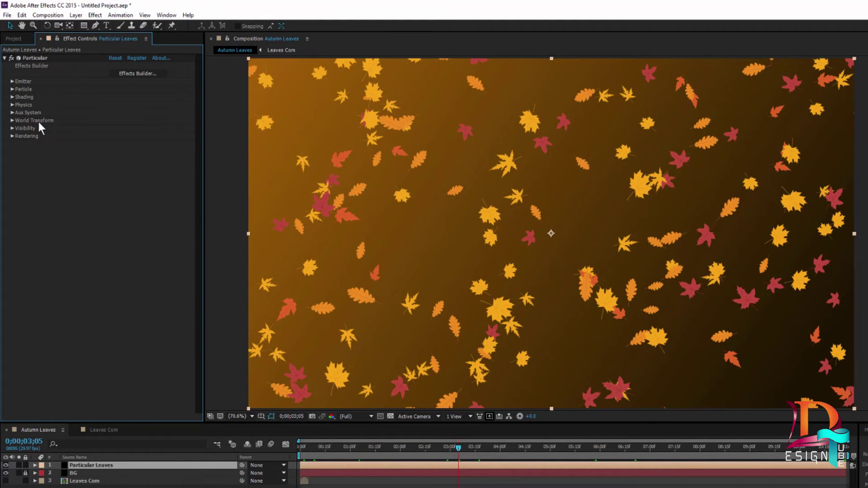
# Scrub World Transform X Rotation W to +7.8°, previewing the tilted leaf field
pyautogui.click(12, 121)
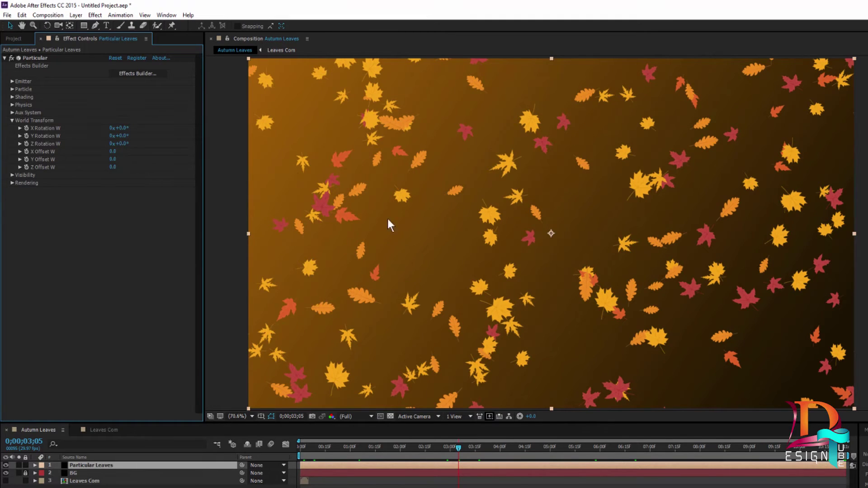
pyautogui.moveTo(460, 449); pyautogui.dragTo(303, 462)
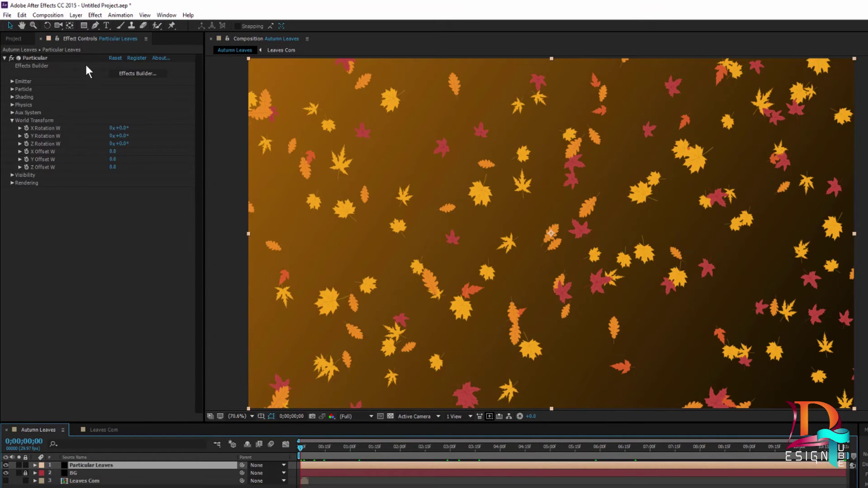
pyautogui.click(26, 129)
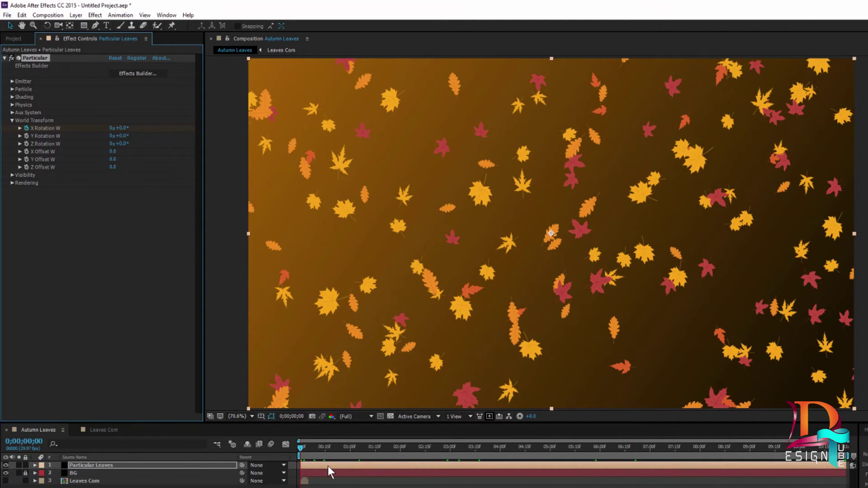
pyautogui.press('End')
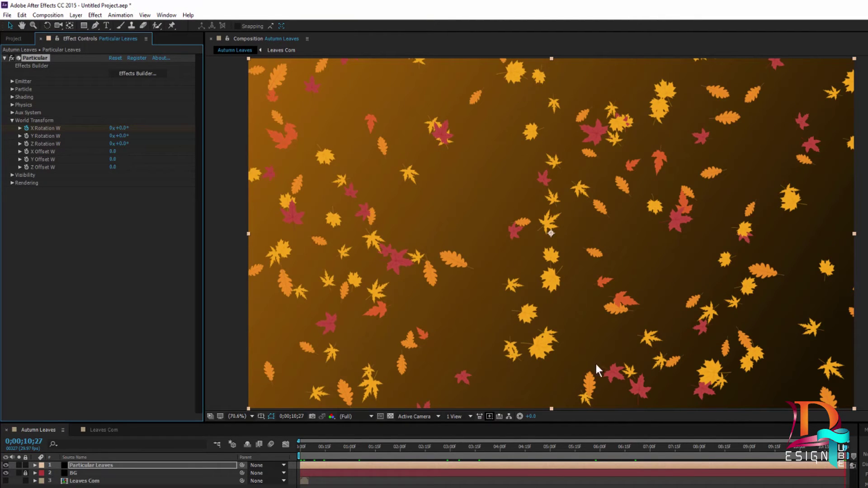
pyautogui.moveTo(126, 131)
pyautogui.mouseDown()
pyautogui.moveTo(133, 128)
pyautogui.moveTo(125, 128)
pyautogui.mouseUp()
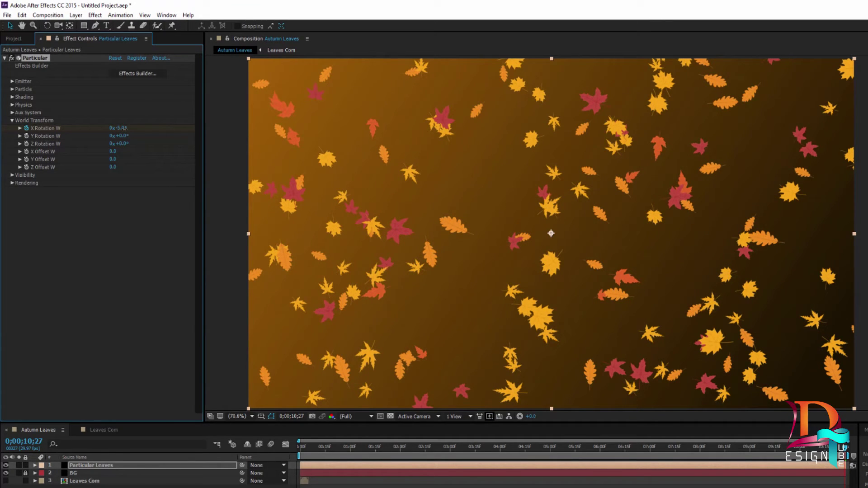
pyautogui.moveTo(125, 128); pyautogui.dragTo(143, 132)
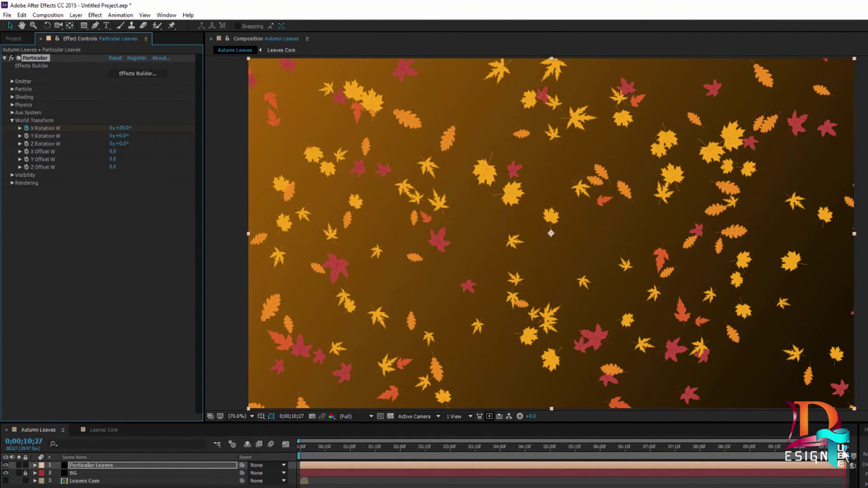
pyautogui.click(293, 477)
pyautogui.press('space')
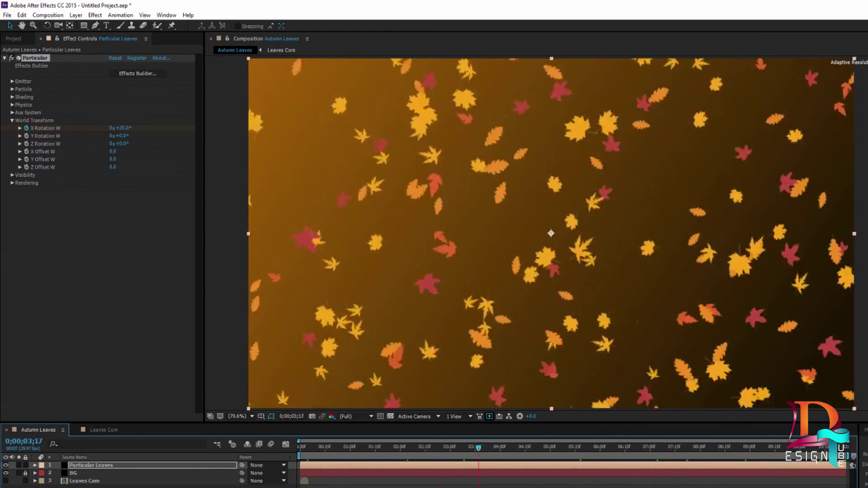
pyautogui.moveTo(120, 128); pyautogui.dragTo(458, 182)
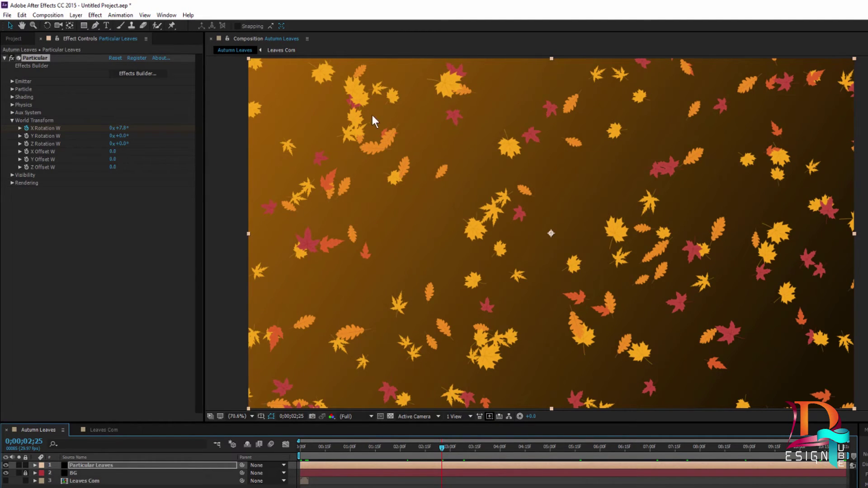
pyautogui.click(13, 89)
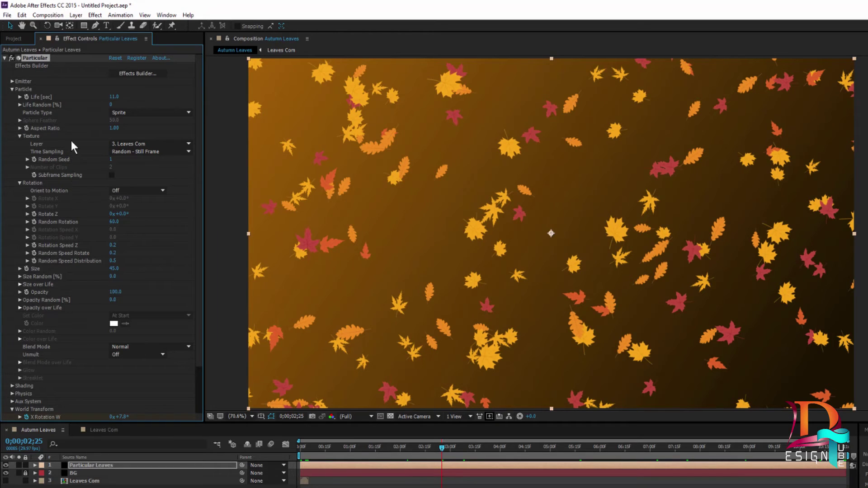
# Scrub the Particle Size from 45 to 80, check the bigger leaves, and collapse the groups
pyautogui.moveTo(111, 271); pyautogui.dragTo(122, 272)
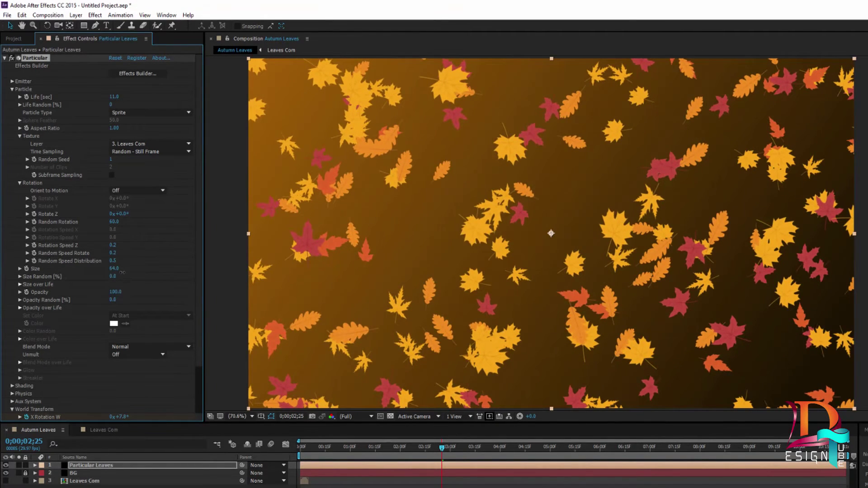
pyautogui.moveTo(122, 272); pyautogui.dragTo(133, 275)
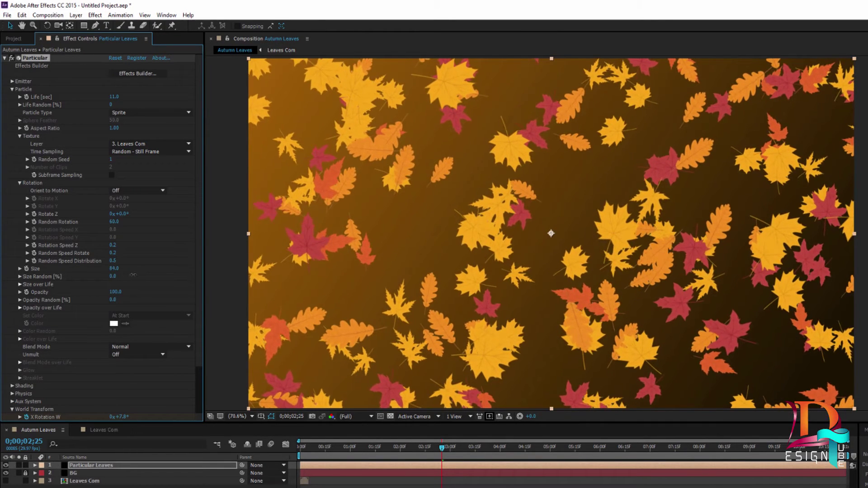
pyautogui.moveTo(133, 275); pyautogui.dragTo(131, 275)
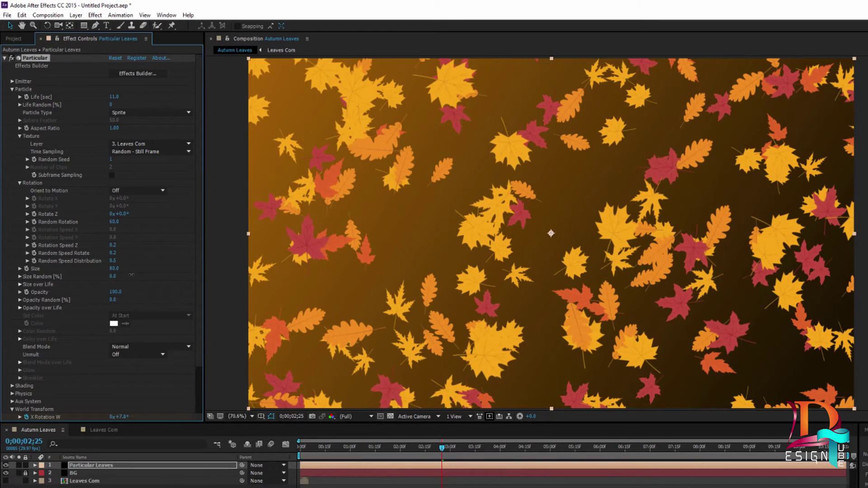
pyautogui.moveTo(443, 451)
pyautogui.mouseDown()
pyautogui.moveTo(452, 462)
pyautogui.moveTo(490, 462)
pyautogui.mouseUp()
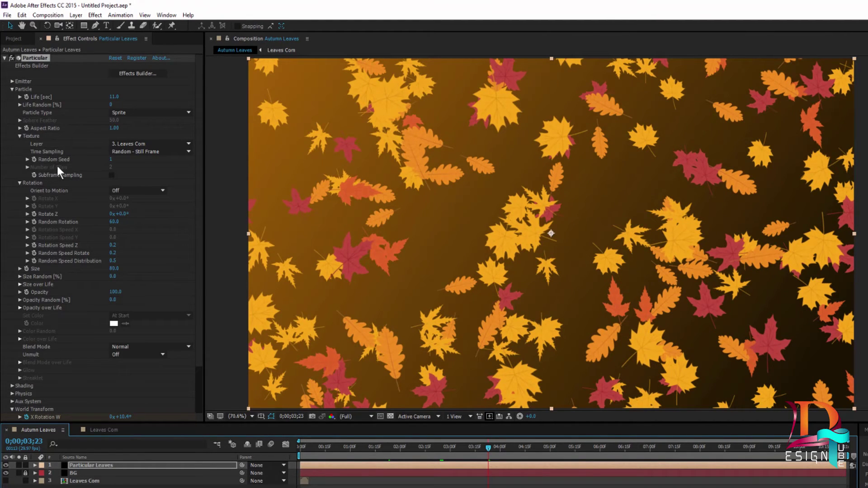
pyautogui.click(12, 89)
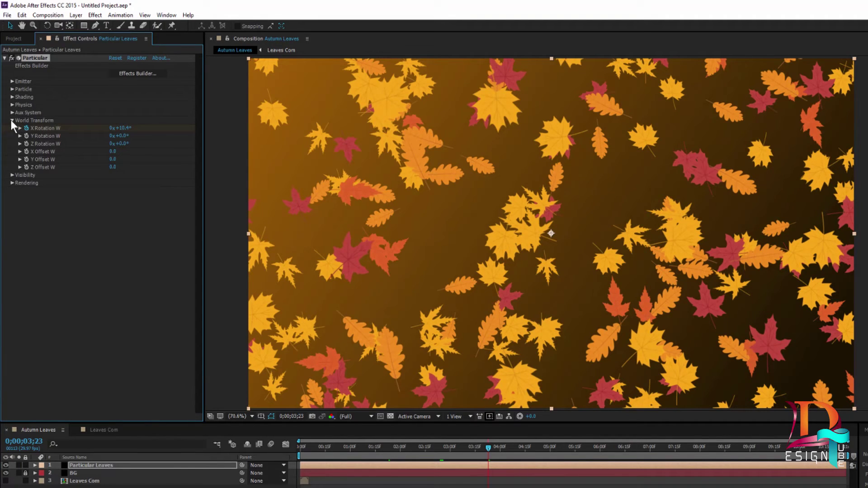
pyautogui.click(12, 120)
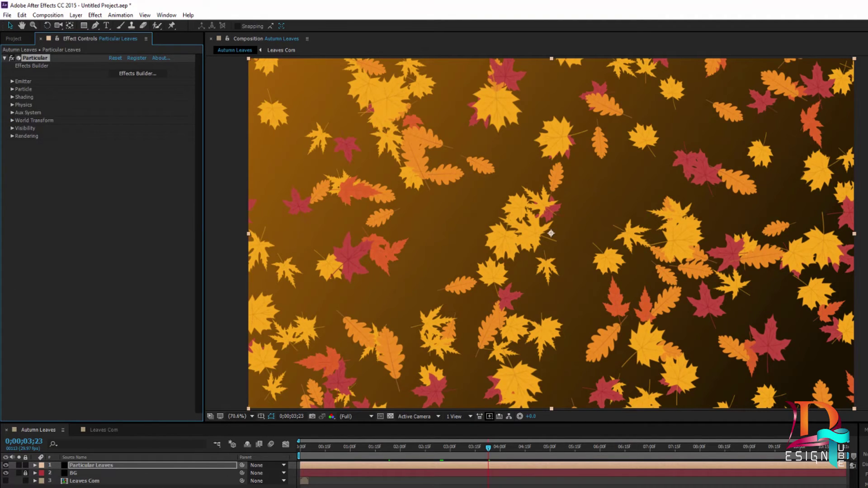
pyautogui.press('F2')
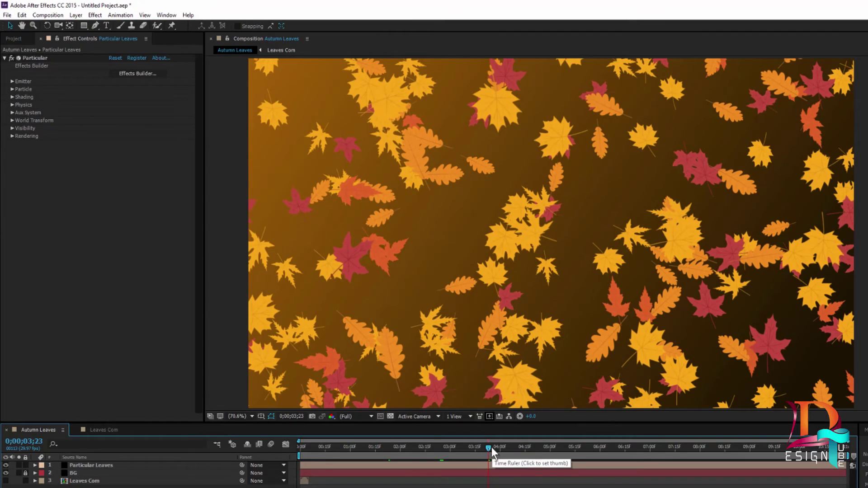
pyautogui.moveTo(490, 447); pyautogui.dragTo(525, 447)
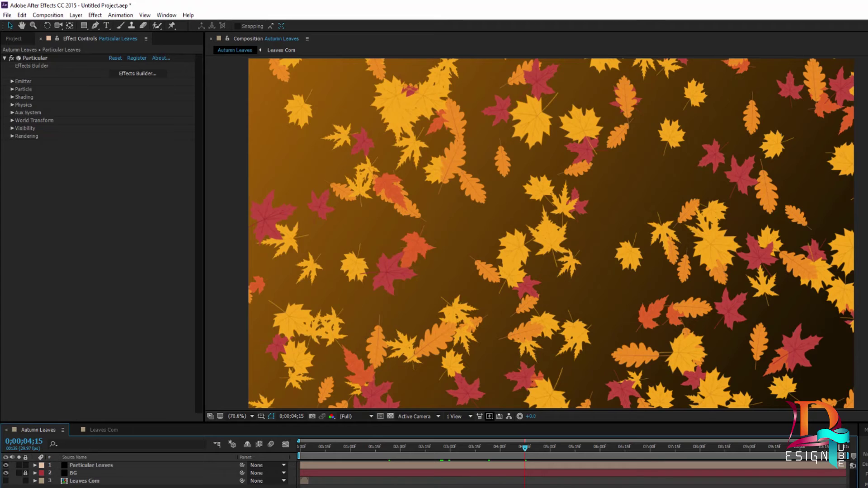
pyautogui.click(375, 171)
pyautogui.moveTo(526, 447); pyautogui.dragTo(281, 453)
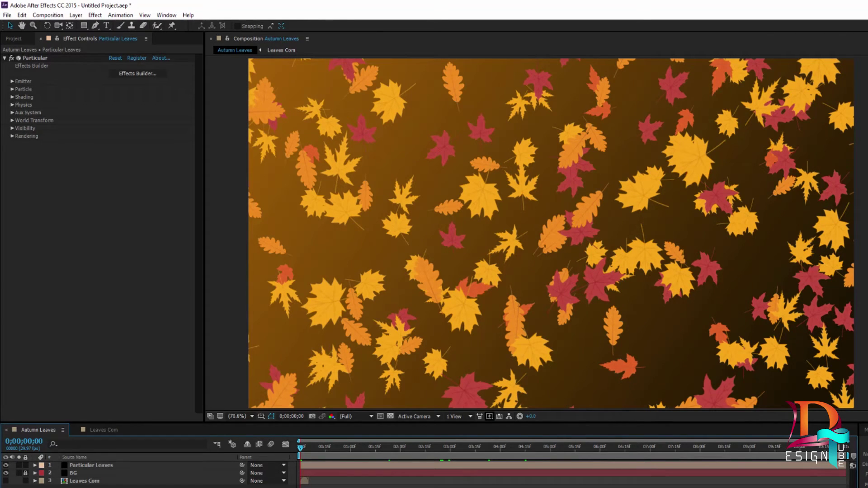
pyautogui.click(14, 39)
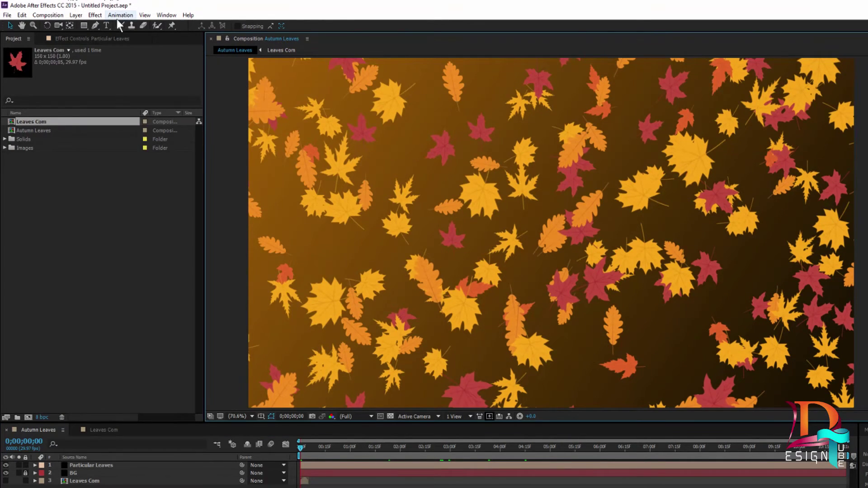
# Create a new light layer named 'light Spot' with Light Type set to Spot
pyautogui.click(78, 15)
pyautogui.moveTo(77, 26)
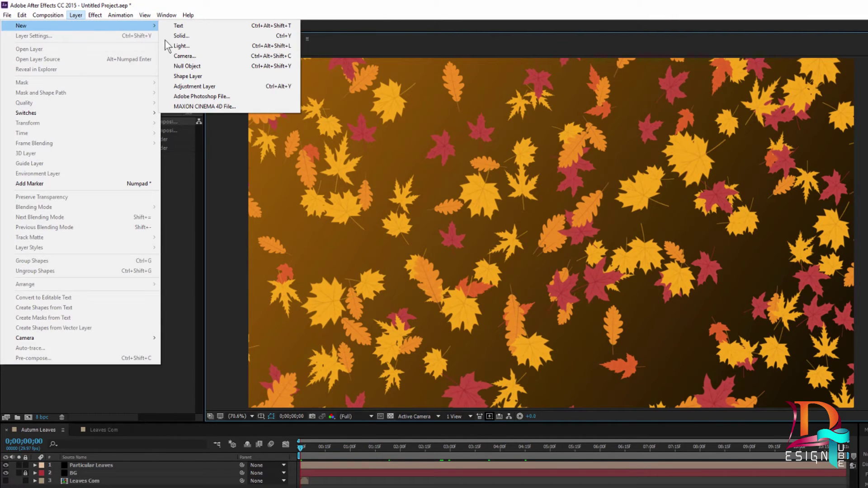
pyautogui.click(180, 45)
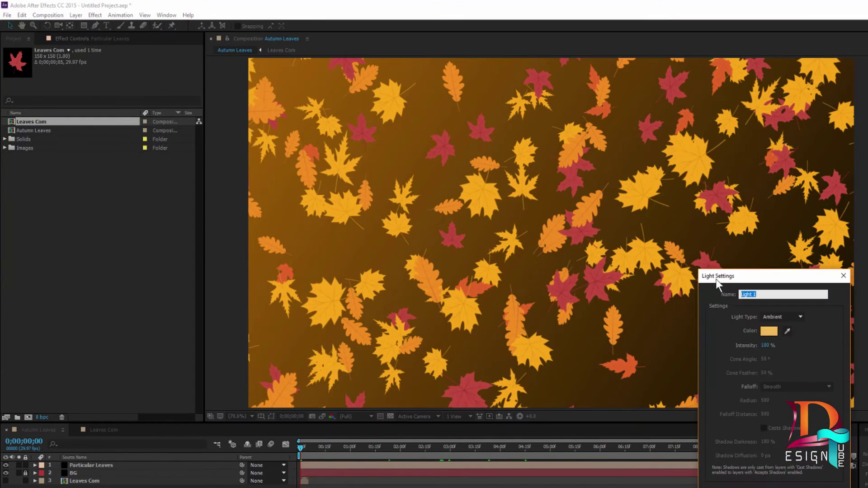
pyautogui.moveTo(733, 275); pyautogui.dragTo(334, 104)
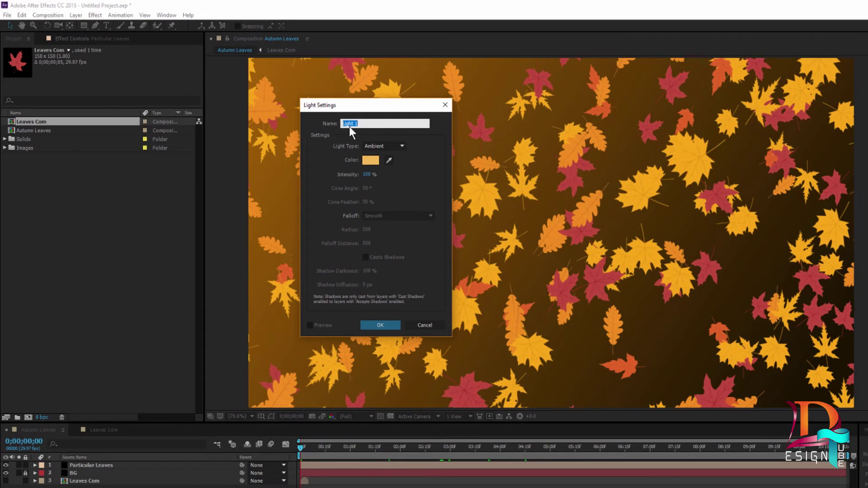
pyautogui.write('light Spot')
pyautogui.click(390, 145)
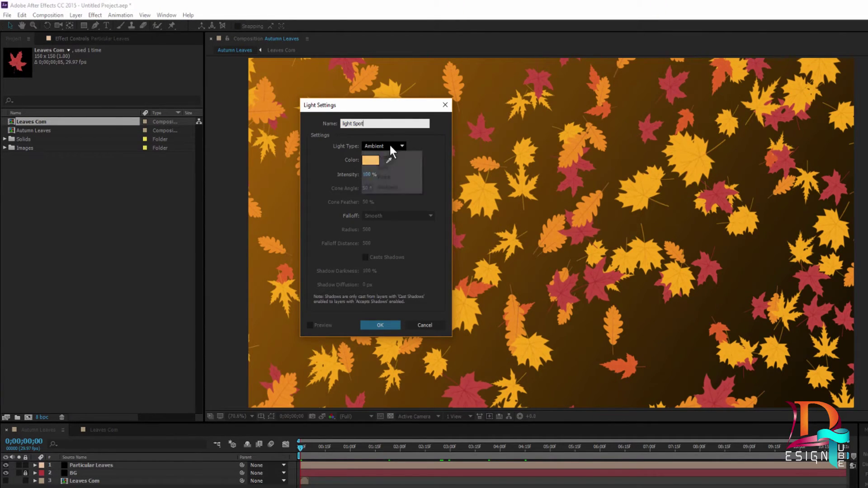
pyautogui.click(383, 167)
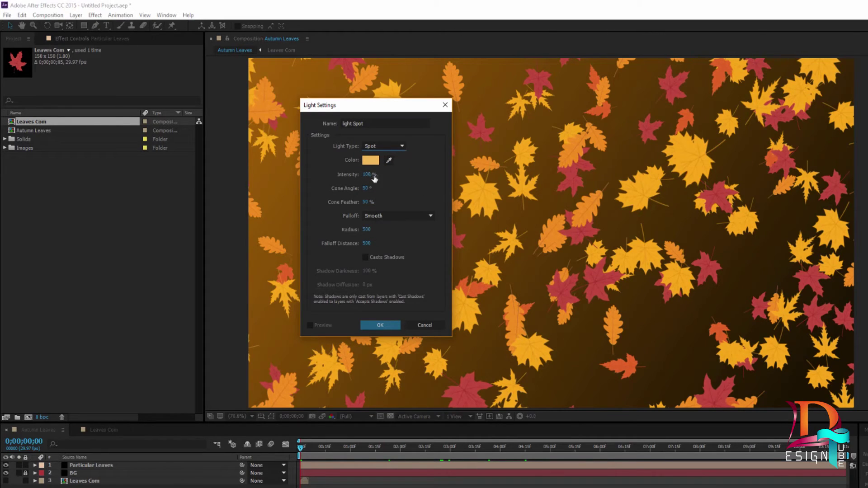
pyautogui.click(384, 326)
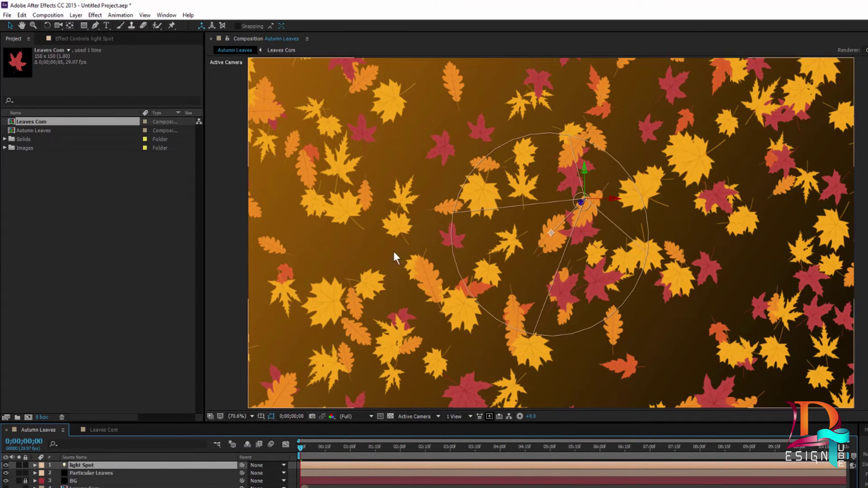
# Select the Particular Leaves layer and set Particular's Shading to On
pyautogui.click(81, 475)
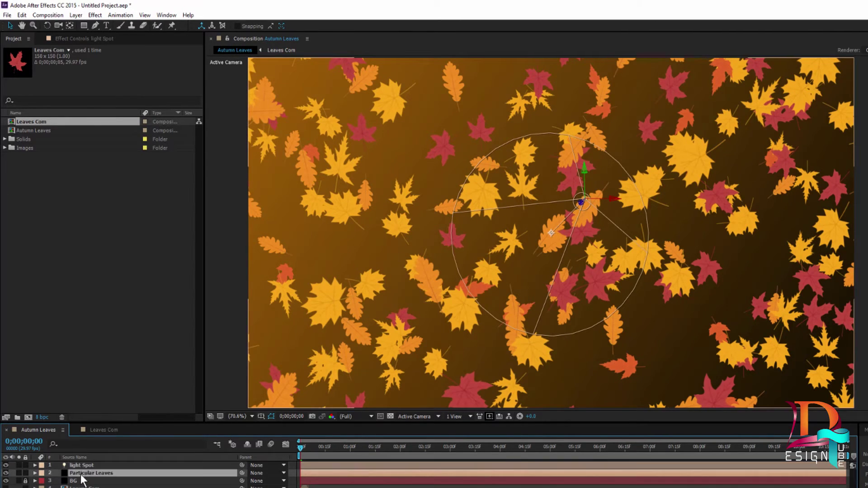
pyautogui.click(76, 38)
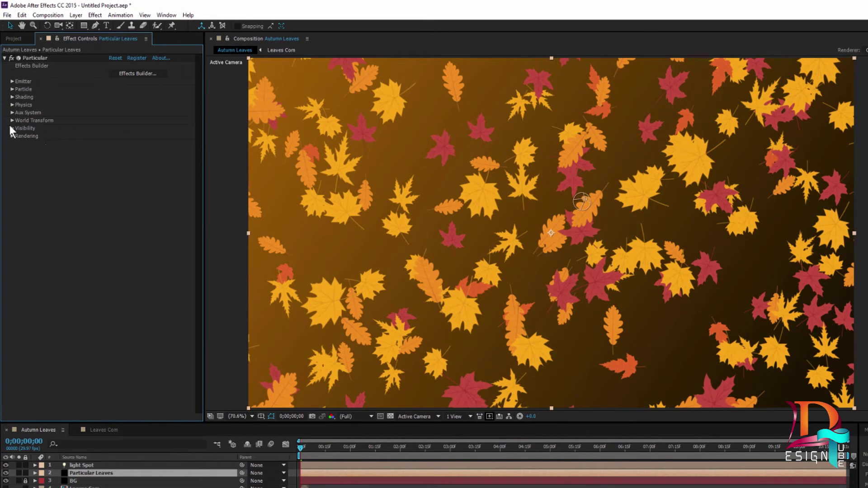
pyautogui.click(12, 97)
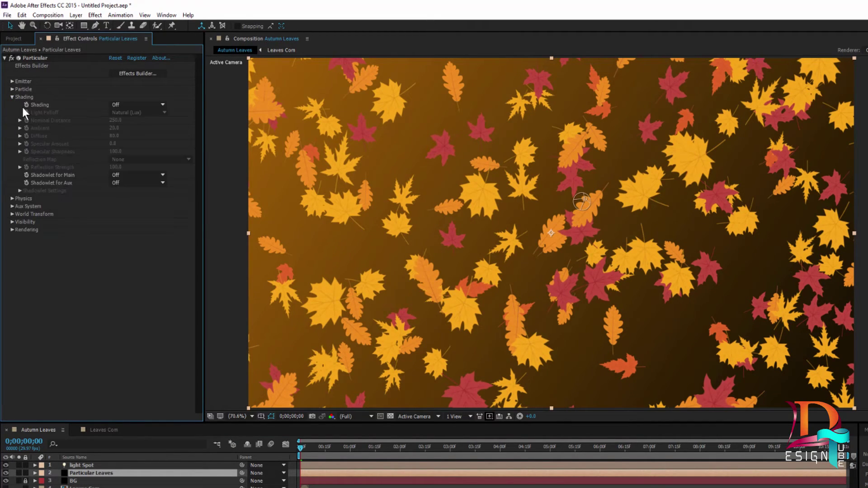
pyautogui.click(131, 105)
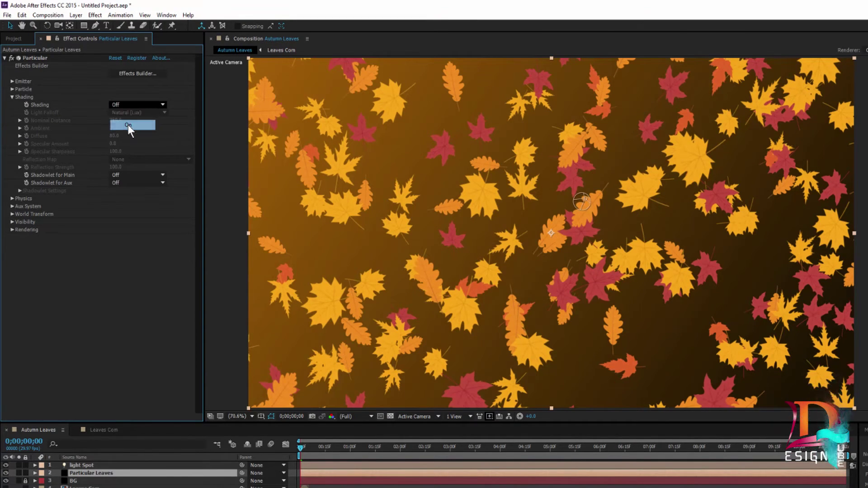
pyautogui.click(128, 125)
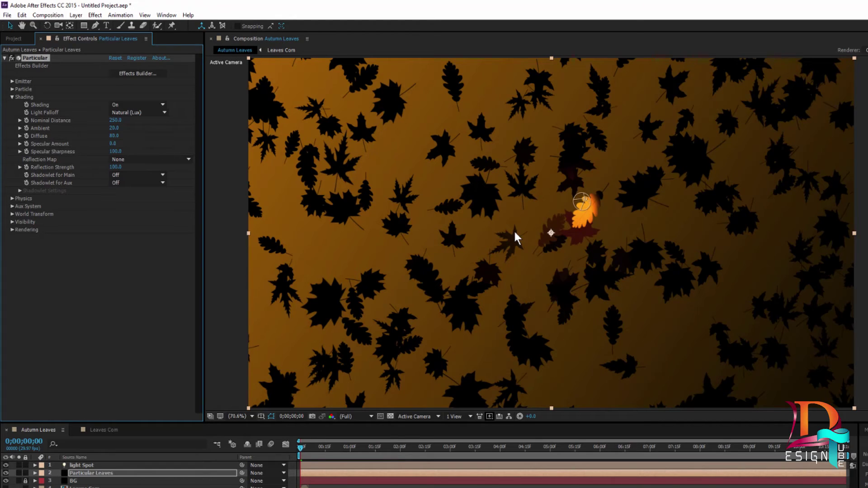
# Zoom the composition viewer out to 25% at quarter resolution
pyautogui.press('.')
pyautogui.press(',')
pyautogui.press(',')
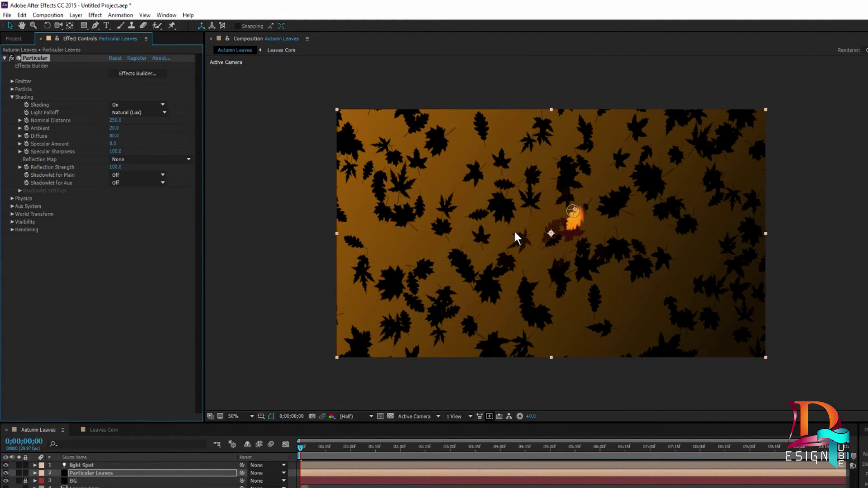
pyautogui.press(',')
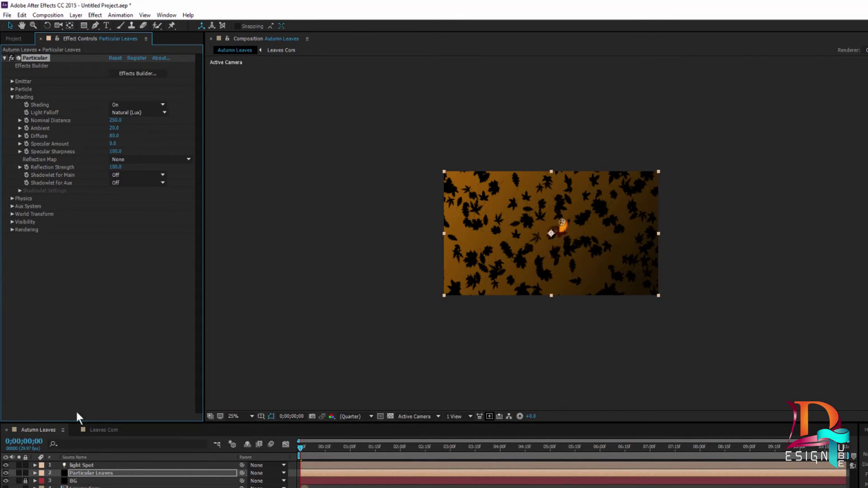
# Move the Spot light's Position to -35, -23, -1161.7, then select Particular Leaves
pyautogui.click(82, 466)
pyautogui.press('p')
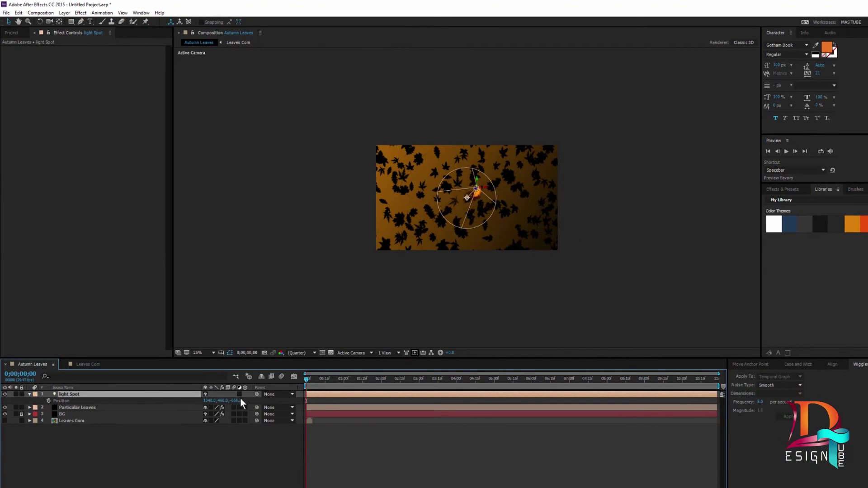
pyautogui.moveTo(209, 400); pyautogui.dragTo(49, 389)
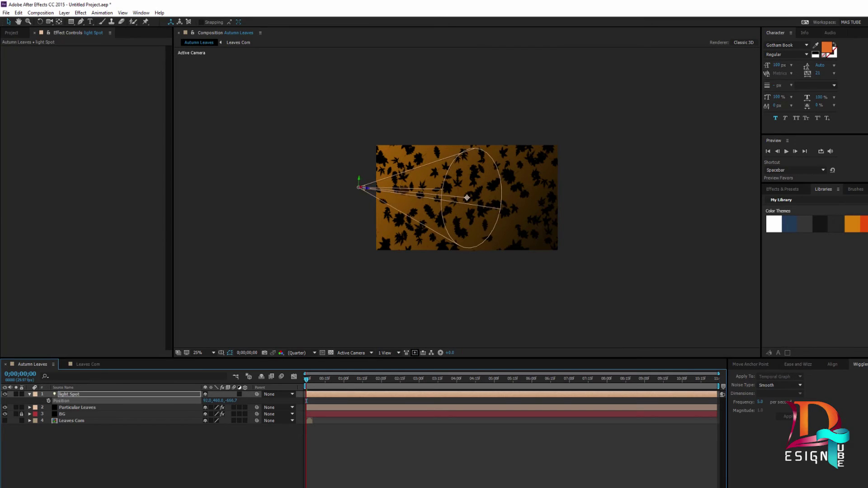
pyautogui.moveTo(194, 402); pyautogui.dragTo(174, 405)
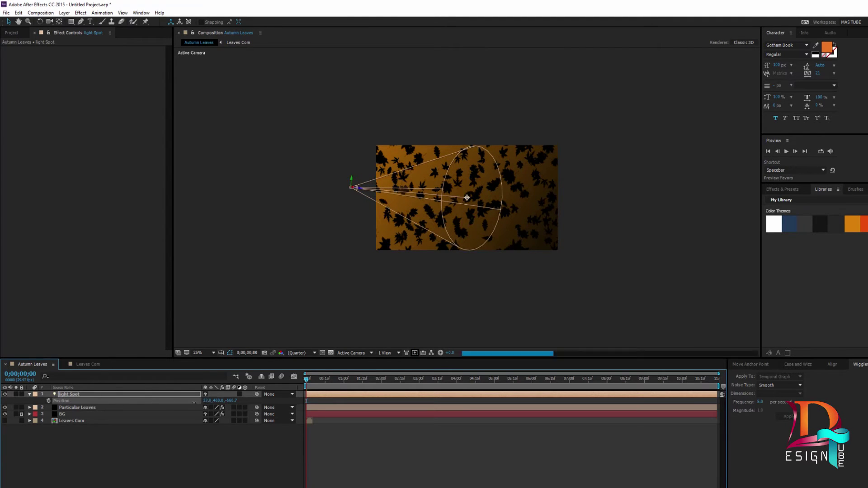
pyautogui.moveTo(220, 401)
pyautogui.mouseDown()
pyautogui.moveTo(106, 378)
pyautogui.moveTo(83, 359)
pyautogui.mouseUp()
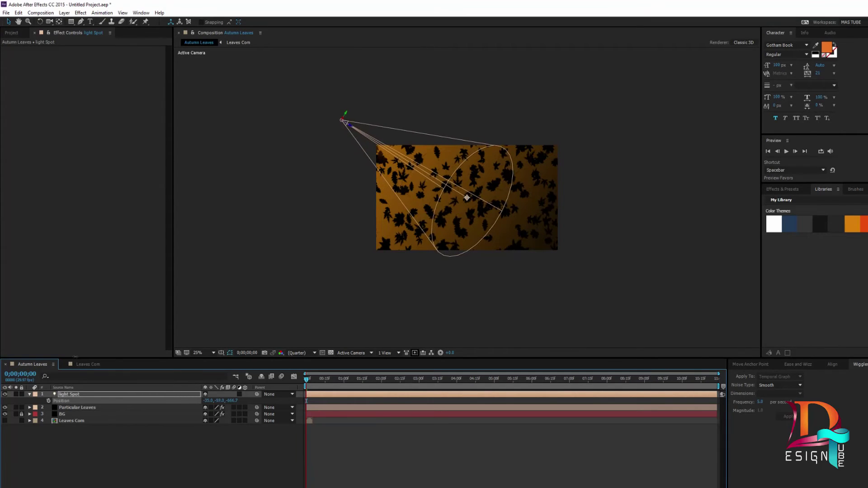
pyautogui.moveTo(233, 401); pyautogui.dragTo(136, 398)
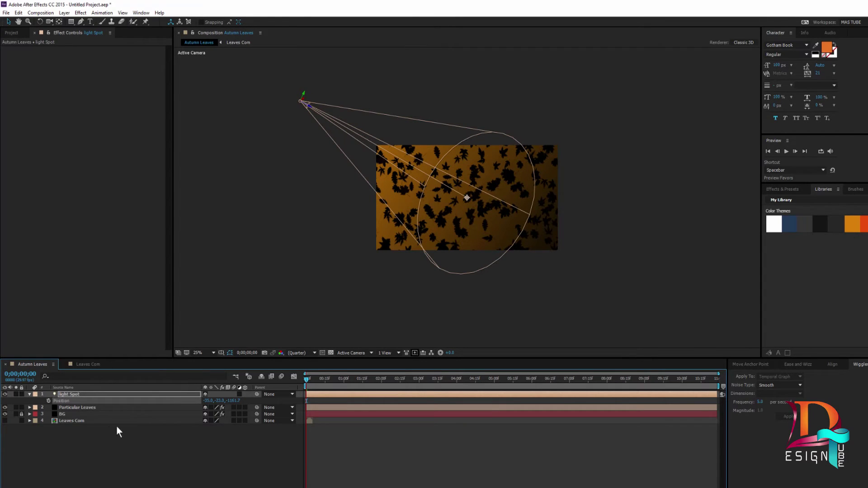
pyautogui.click(74, 407)
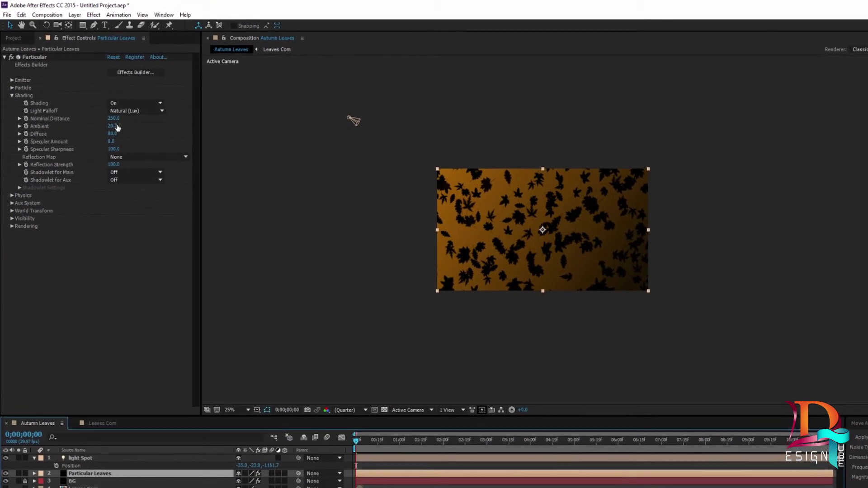
# Raise Particular's shading Nominal Distance from 250 to 2350 and begin pulling the Spot light back
pyautogui.moveTo(115, 121); pyautogui.dragTo(197, 129)
pyautogui.moveTo(208, 131); pyautogui.dragTo(218, 131)
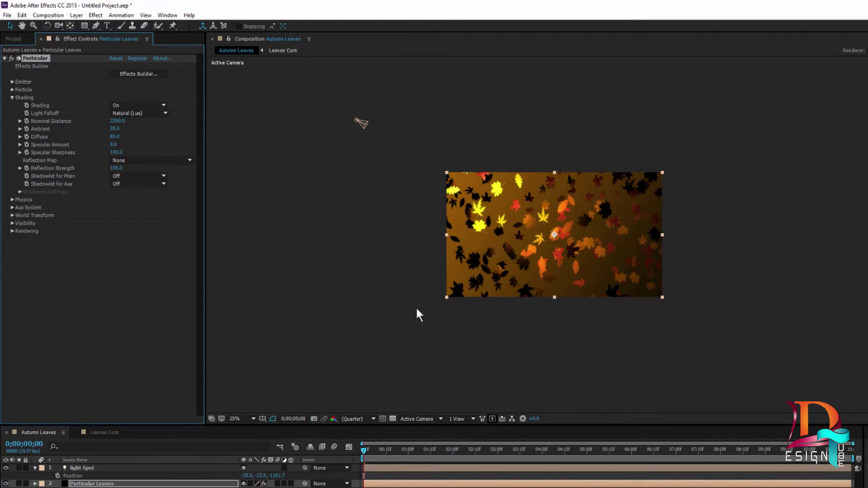
pyautogui.moveTo(276, 476); pyautogui.dragTo(244, 475)
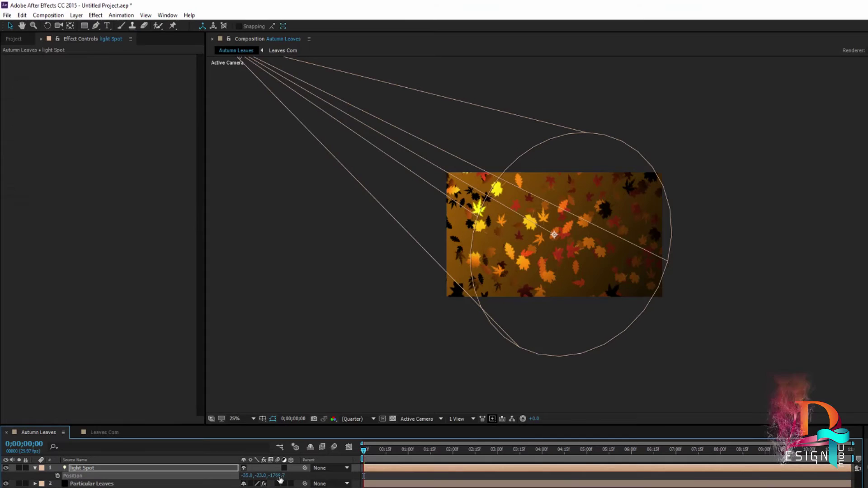
# Push the Spot light back to Z -2740.7, preview the leaves, and return to frame 0
pyautogui.moveTo(280, 477); pyautogui.dragTo(244, 476)
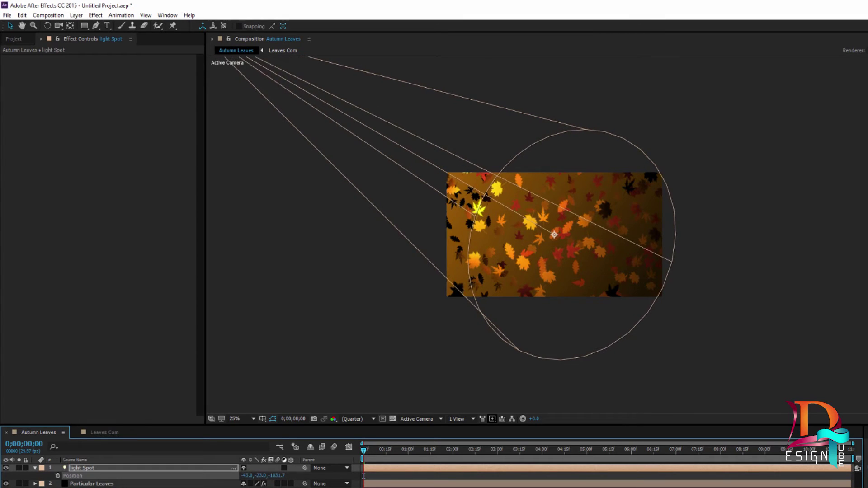
pyautogui.moveTo(277, 476); pyautogui.dragTo(9, 480)
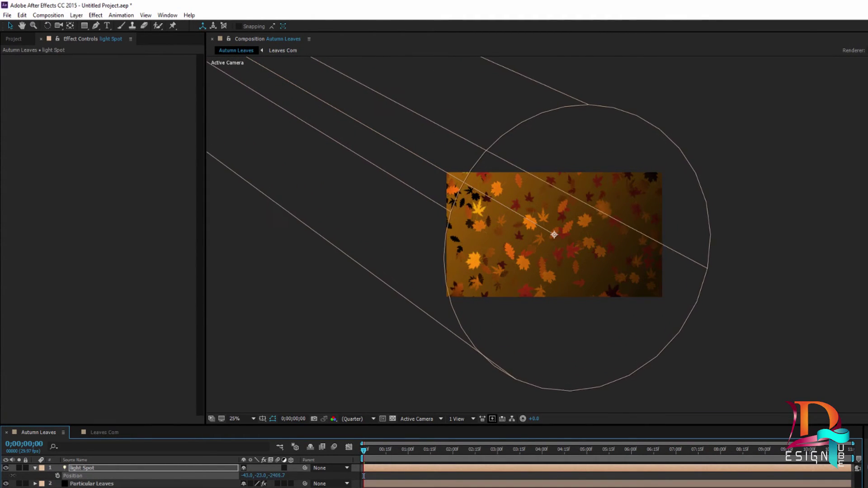
pyautogui.moveTo(277, 475); pyautogui.dragTo(149, 474)
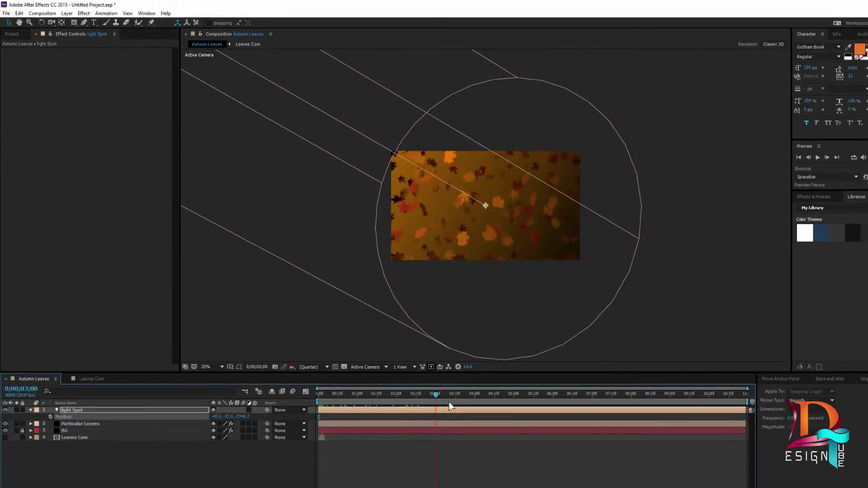
pyautogui.moveTo(365, 451); pyautogui.dragTo(501, 400)
pyautogui.press('Home')
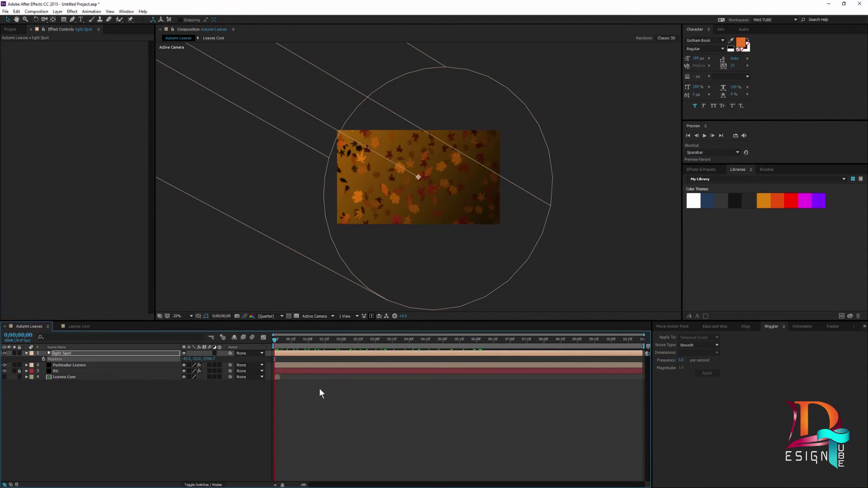
# Set the viewer to full resolution and fit the composition in the window
pyautogui.press('/')
pyautogui.click(190, 316)
pyautogui.click(189, 322)
# Set Particular Leaves' Nominal Distance to 2990 and Diffuse to 79
pyautogui.click(69, 365)
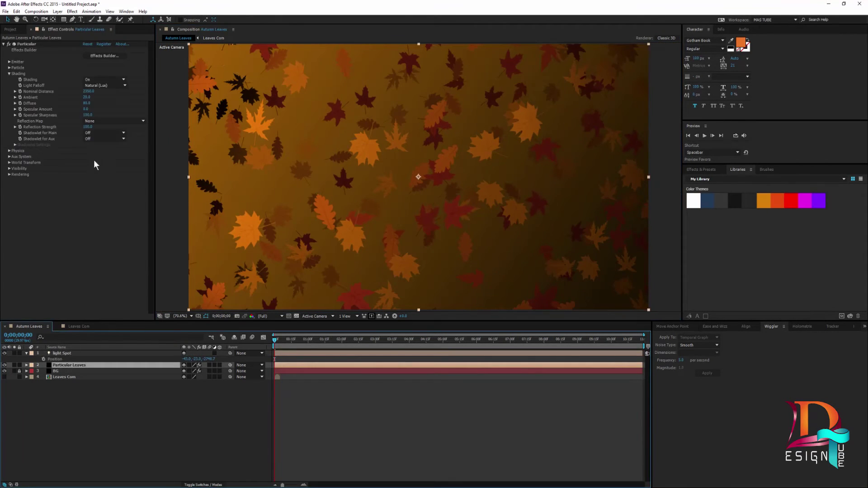
pyautogui.moveTo(88, 91); pyautogui.dragTo(109, 95)
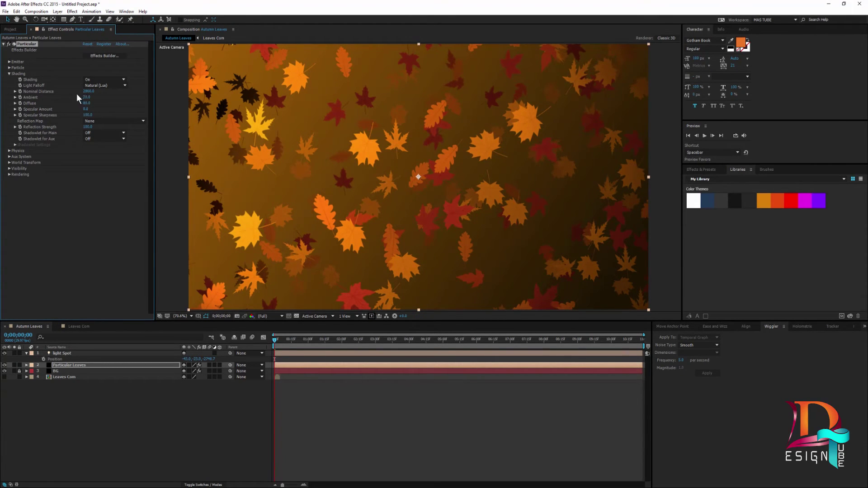
pyautogui.moveTo(89, 91); pyautogui.dragTo(104, 98)
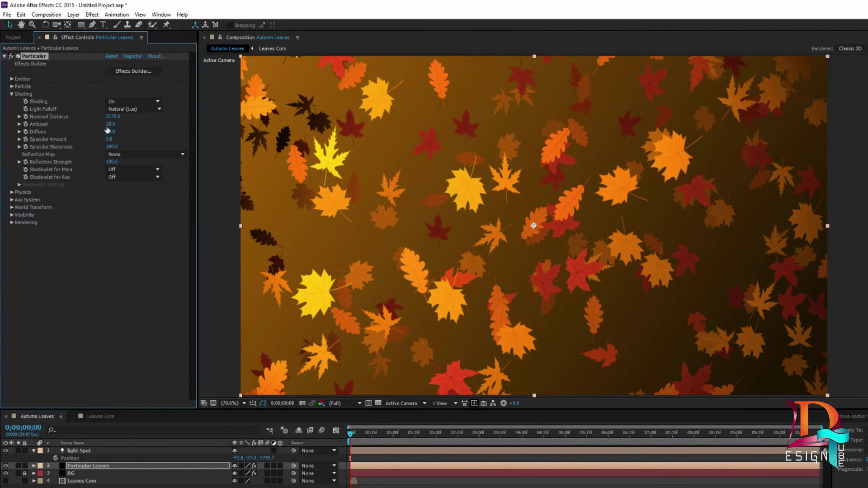
pyautogui.moveTo(111, 135); pyautogui.dragTo(118, 138)
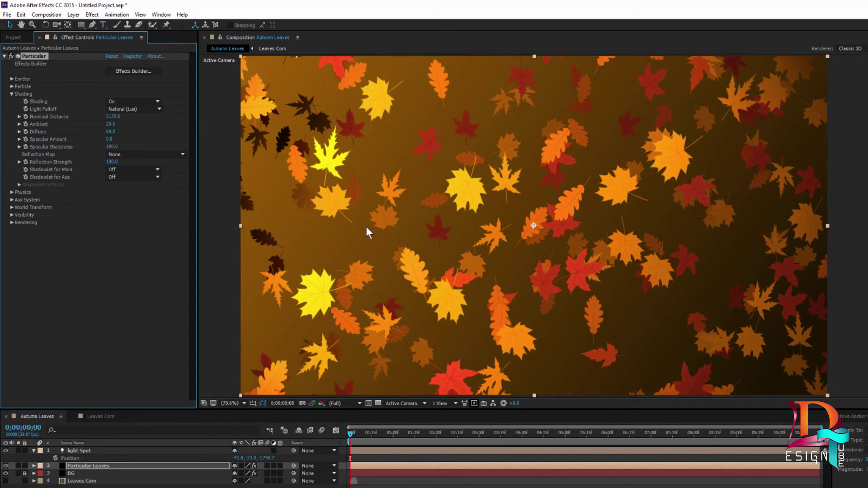
pyautogui.moveTo(113, 116); pyautogui.dragTo(104, 117)
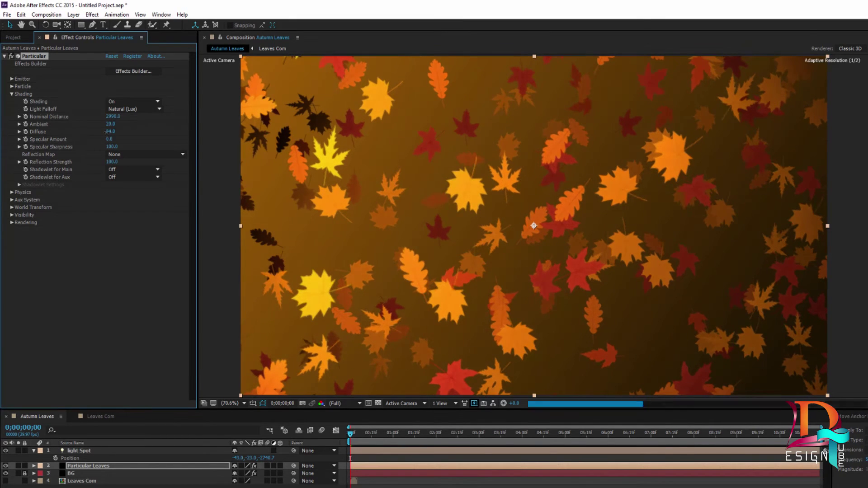
pyautogui.moveTo(109, 131); pyautogui.dragTo(105, 133)
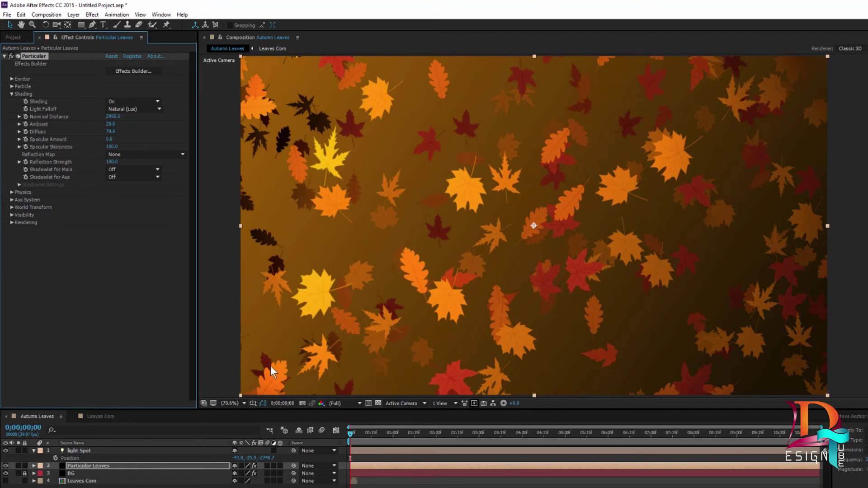
pyautogui.click(78, 451)
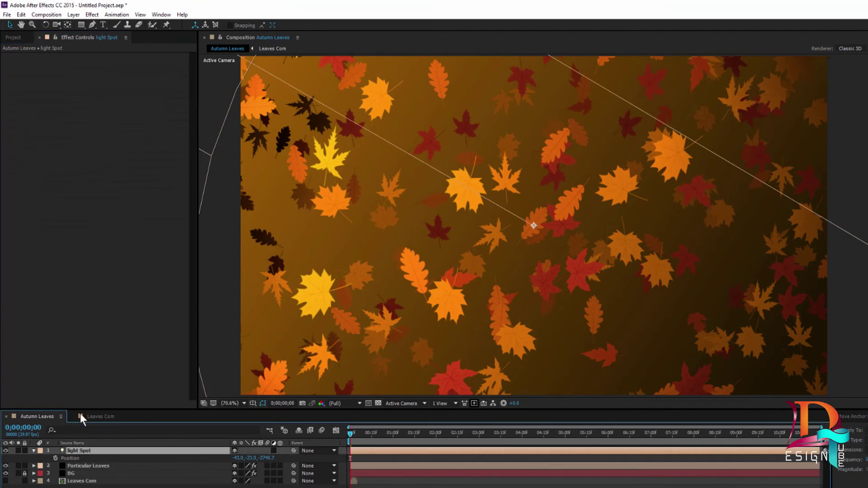
# Create a new light of type Ambient named 'Light Ambient'
pyautogui.click(73, 15)
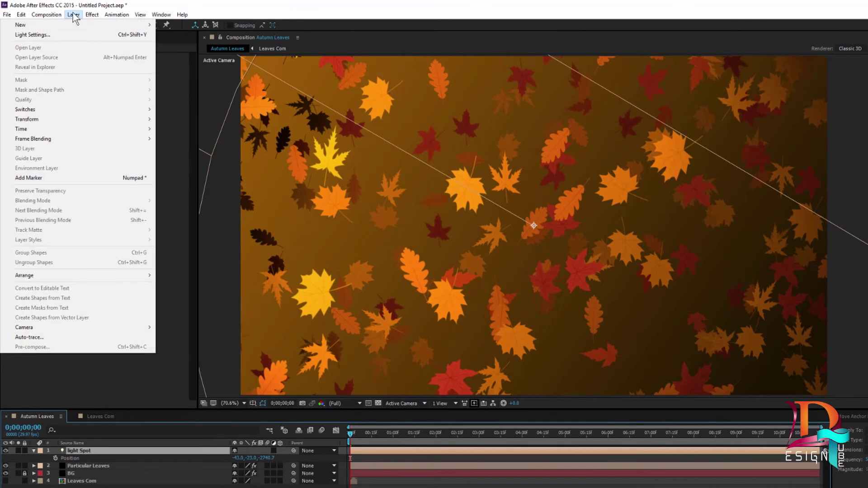
pyautogui.moveTo(70, 28)
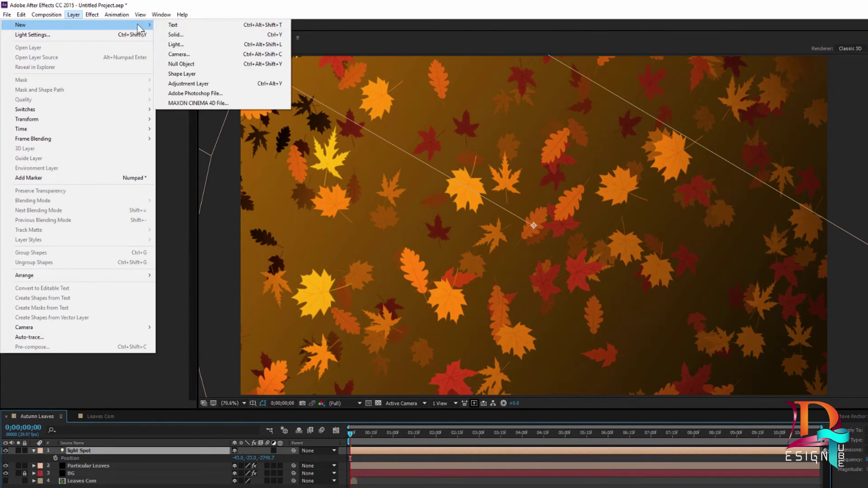
pyautogui.click(175, 44)
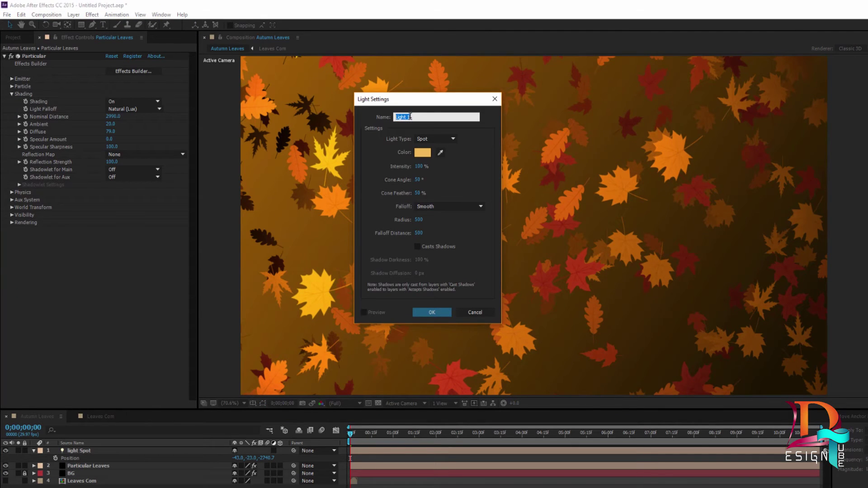
pyautogui.write('Light Ambient')
pyautogui.click(422, 139)
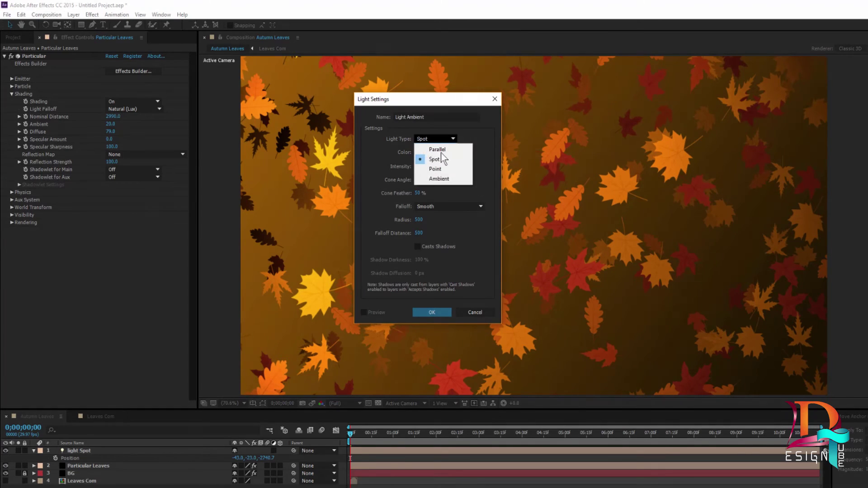
pyautogui.click(440, 180)
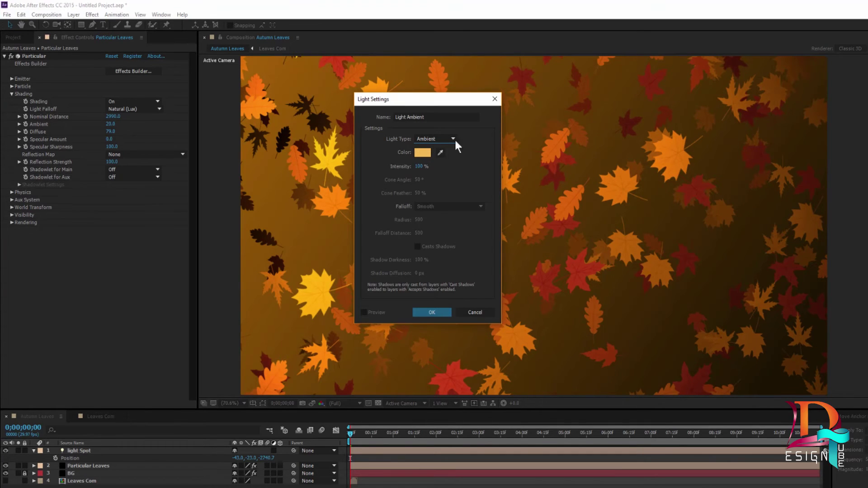
pyautogui.click(432, 312)
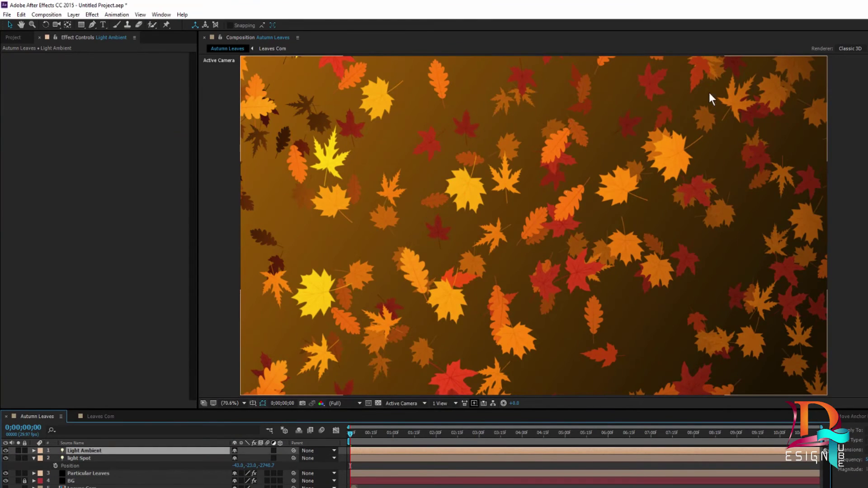
# Make Light Ambient visible and set Particular's Nominal Distance to 2780
pyautogui.click(5, 450)
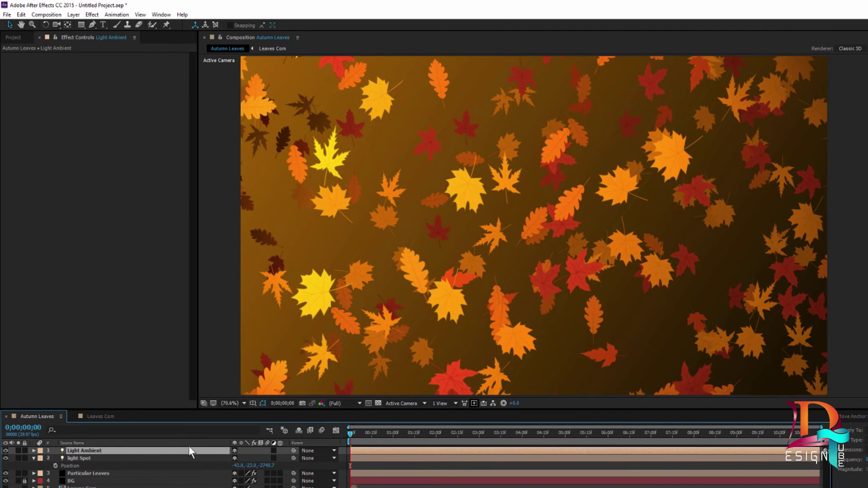
pyautogui.click(75, 457)
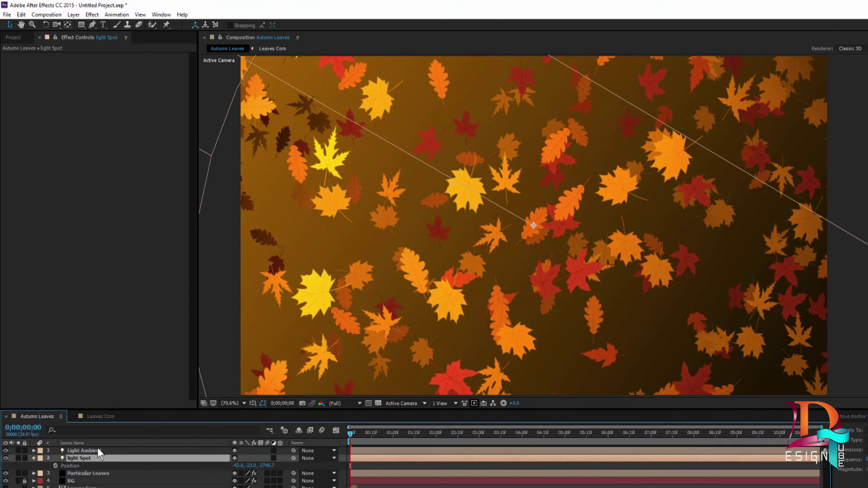
pyautogui.click(85, 473)
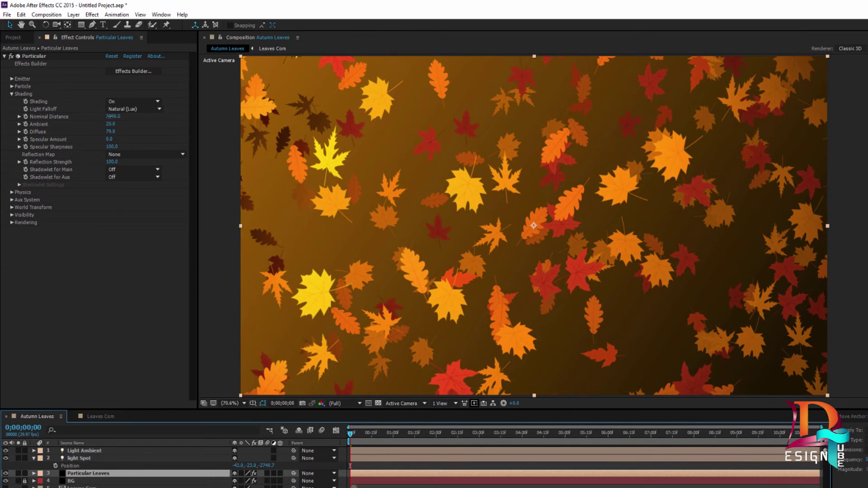
pyautogui.moveTo(109, 116); pyautogui.dragTo(96, 119)
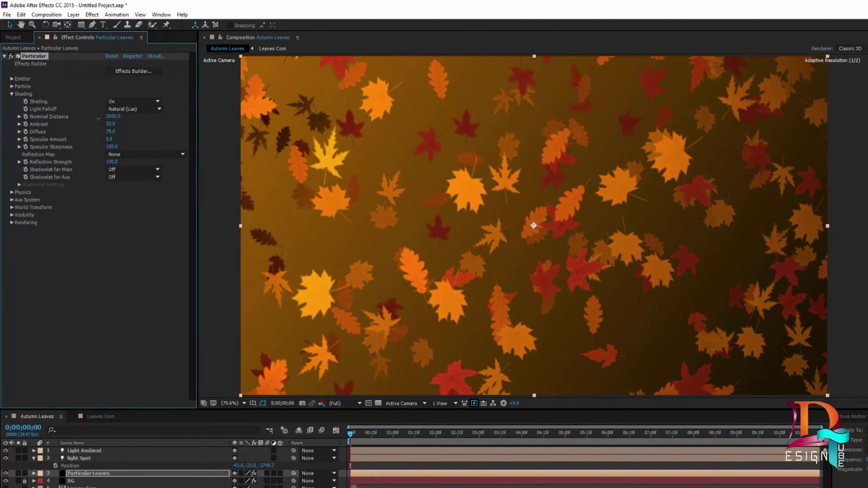
pyautogui.moveTo(101, 120)
pyautogui.mouseDown()
pyautogui.moveTo(122, 122)
pyautogui.moveTo(107, 123)
pyautogui.mouseUp()
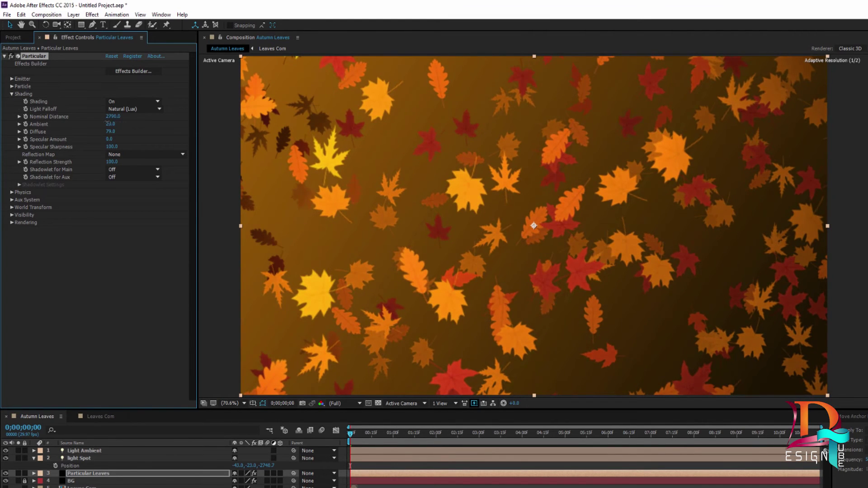
pyautogui.moveTo(107, 123); pyautogui.dragTo(107, 122)
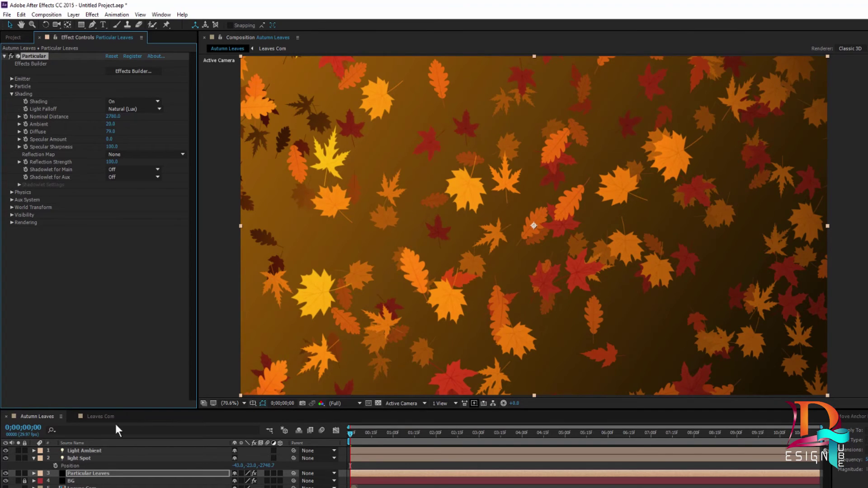
# Raise Particular's Ambient shading value to 26
pyautogui.click(74, 451)
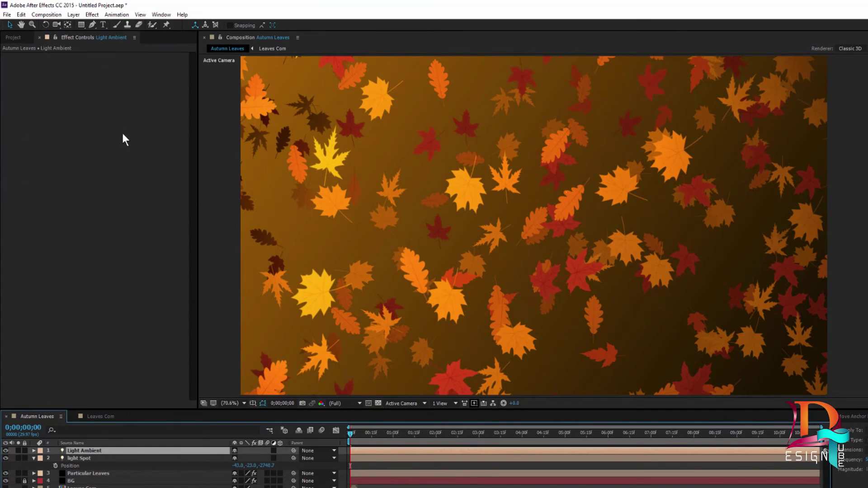
pyautogui.click(88, 473)
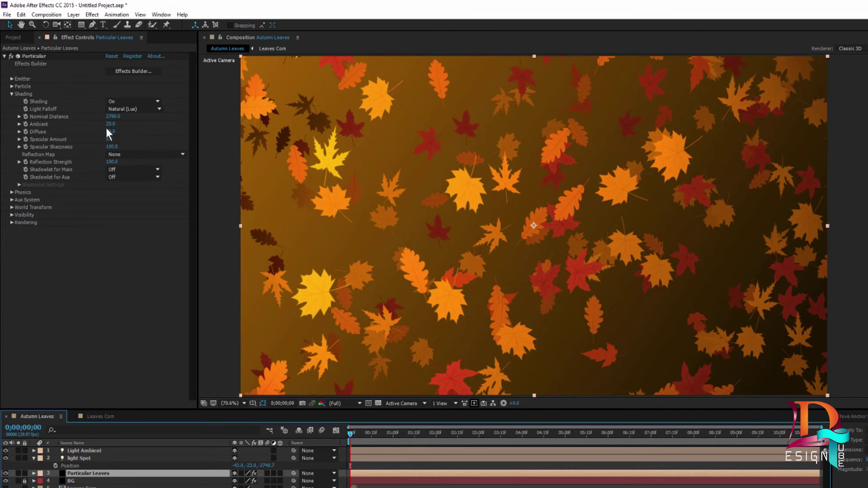
pyautogui.moveTo(110, 126); pyautogui.dragTo(118, 129)
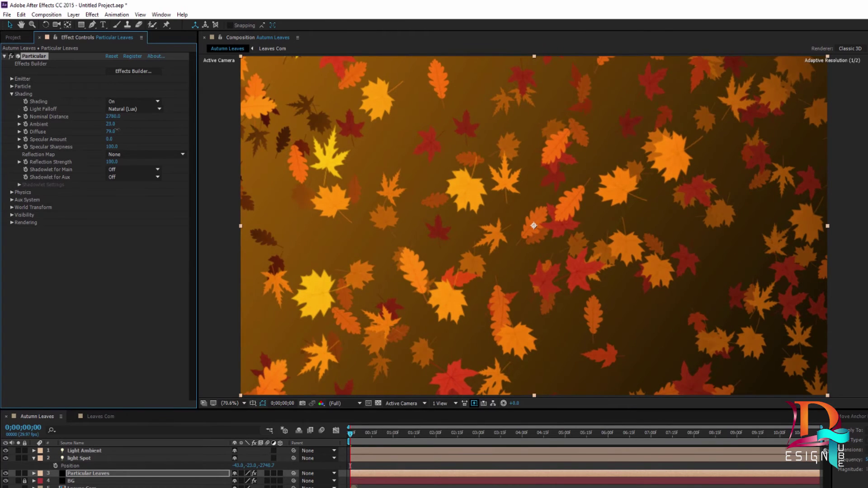
pyautogui.moveTo(117, 130); pyautogui.dragTo(111, 131)
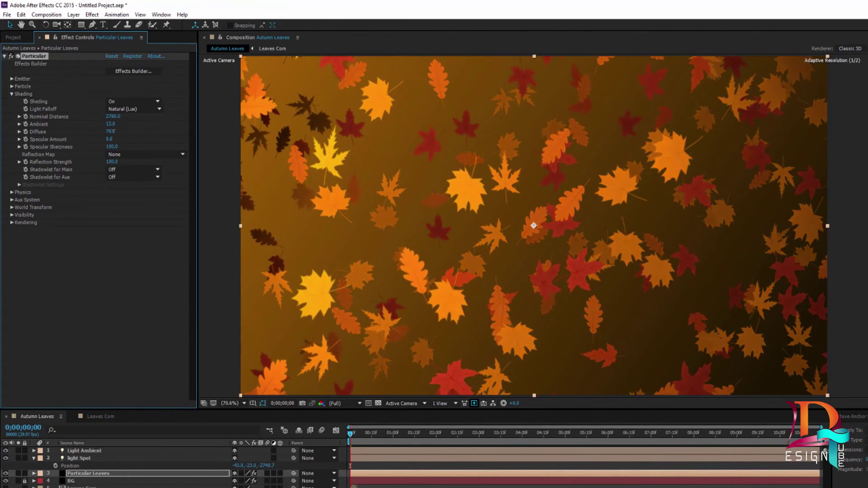
pyautogui.moveTo(111, 132); pyautogui.dragTo(122, 132)
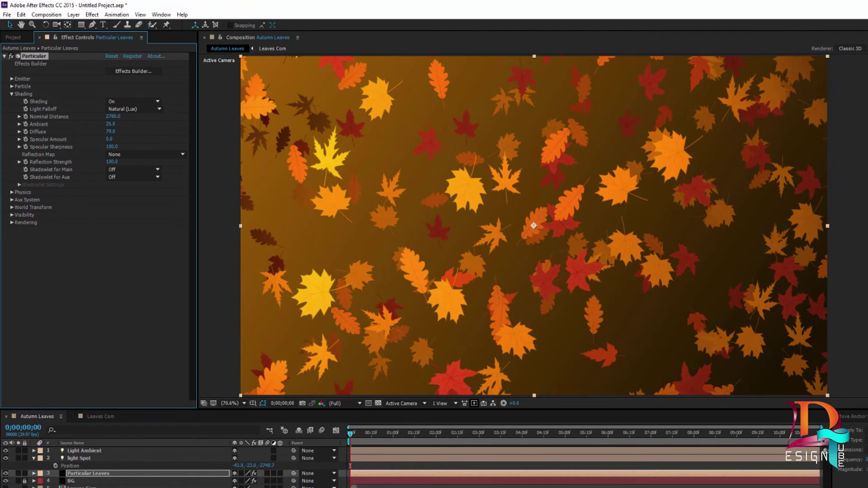
pyautogui.click(34, 458)
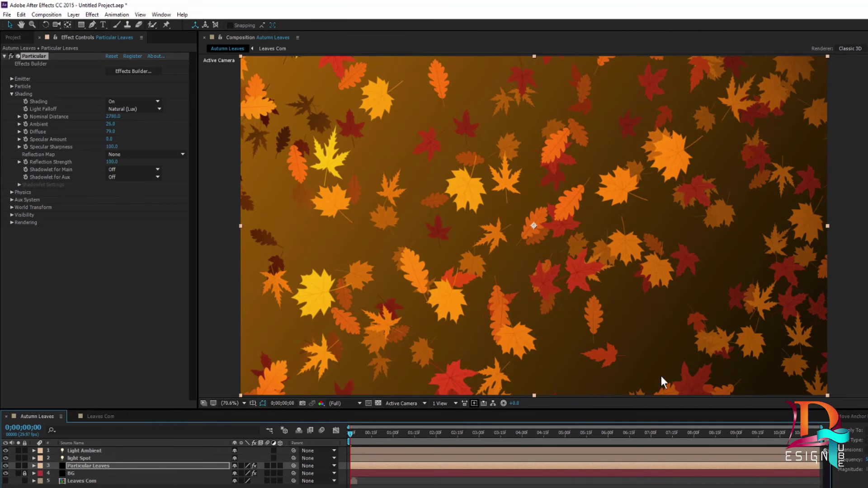
# Add a two-node camera named 'Camera 35mm' and duplicate the Particular Leaves layer
pyautogui.click(85, 272)
pyautogui.click(73, 15)
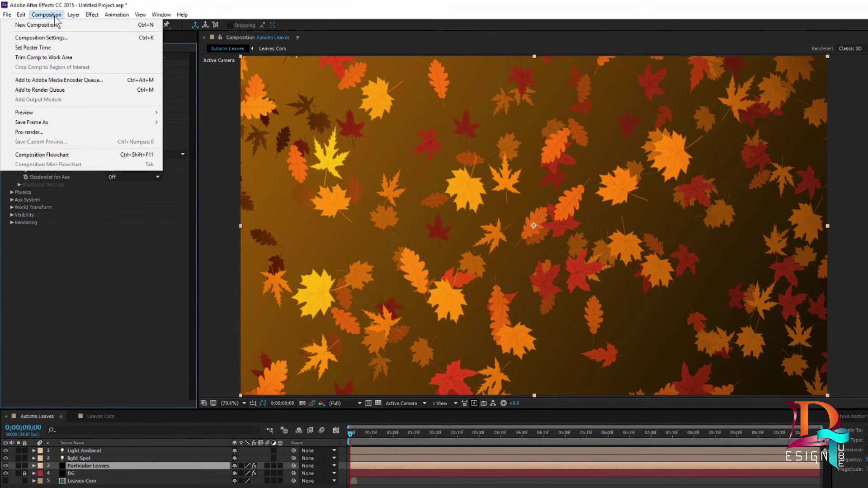
pyautogui.moveTo(76, 23)
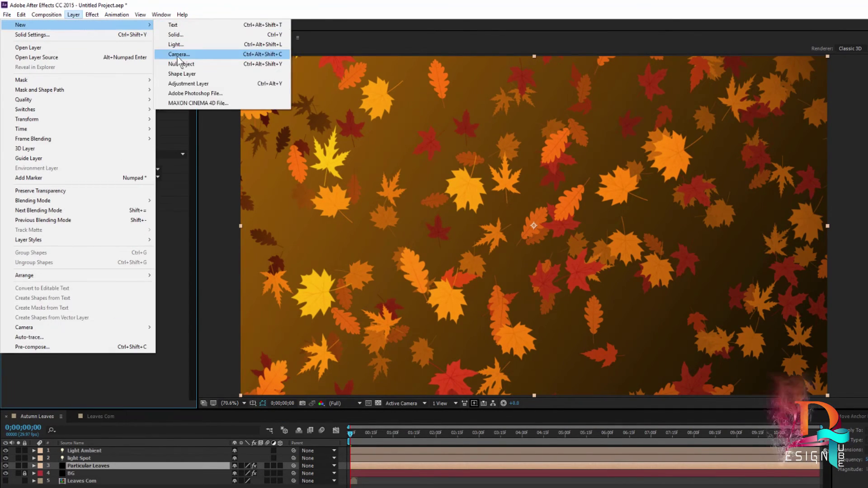
pyautogui.click(177, 55)
pyautogui.click(460, 163)
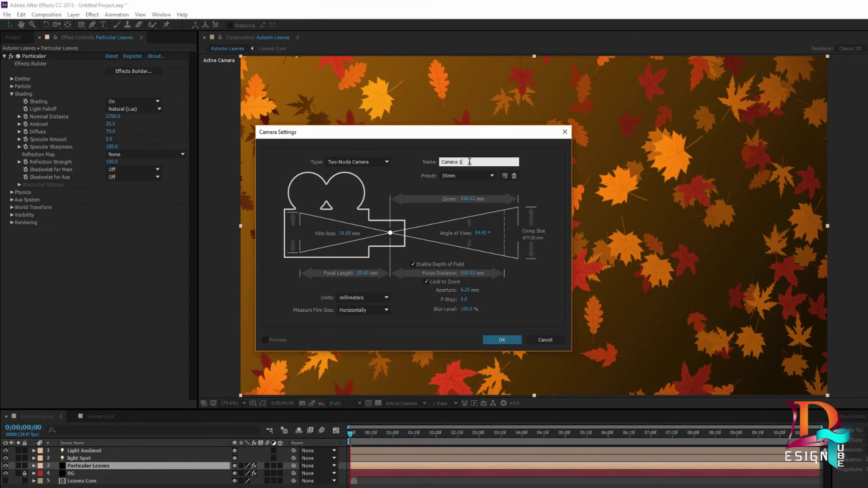
pyautogui.doubleClick(460, 166)
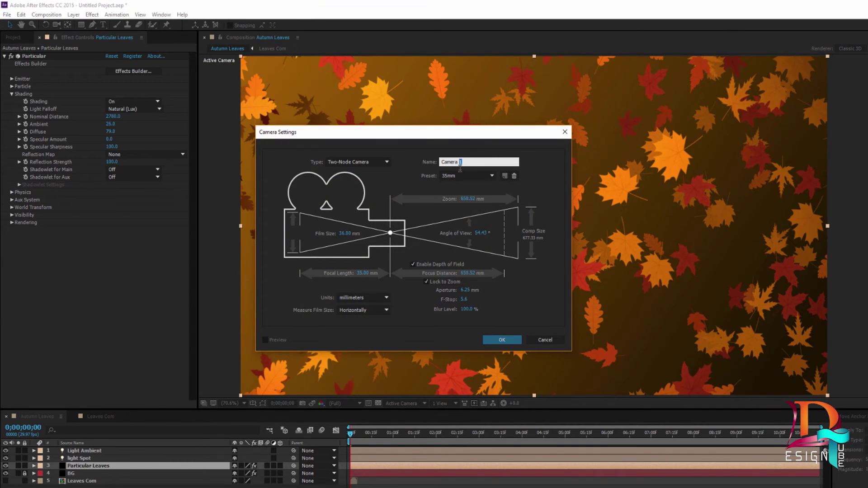
pyautogui.write('35')
pyautogui.write('mm')
pyautogui.click(495, 335)
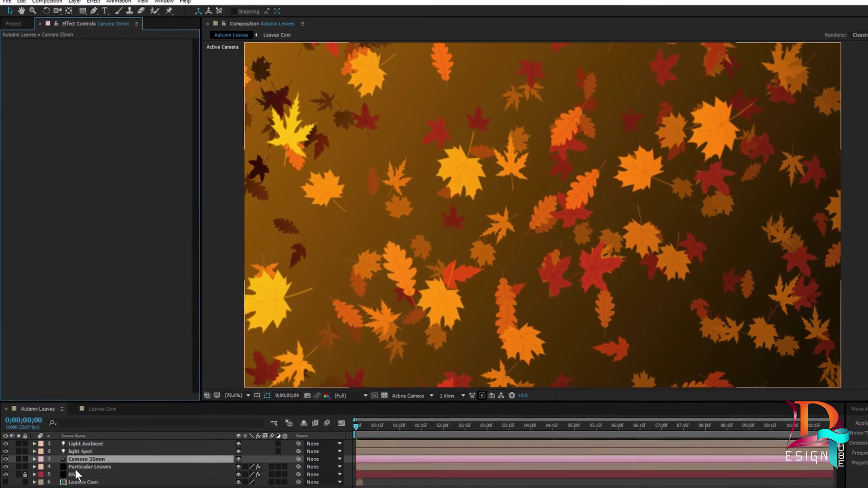
pyautogui.click(76, 474)
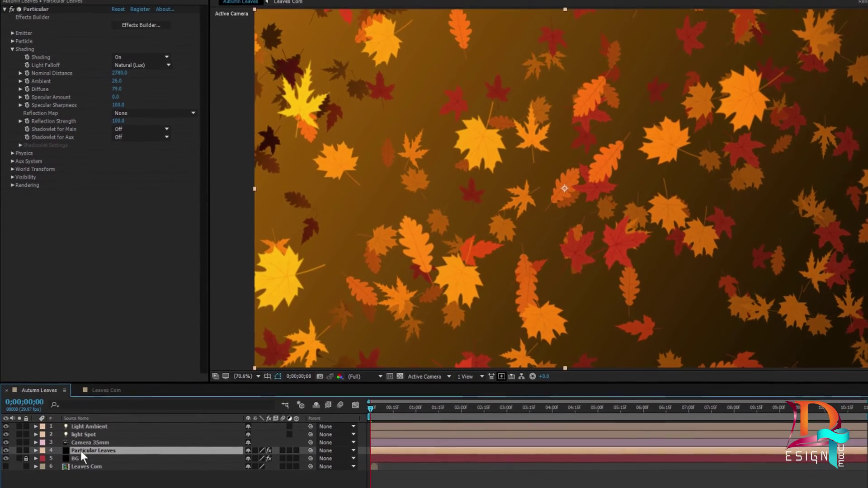
pyautogui.hotkey('ctrl', 'd')
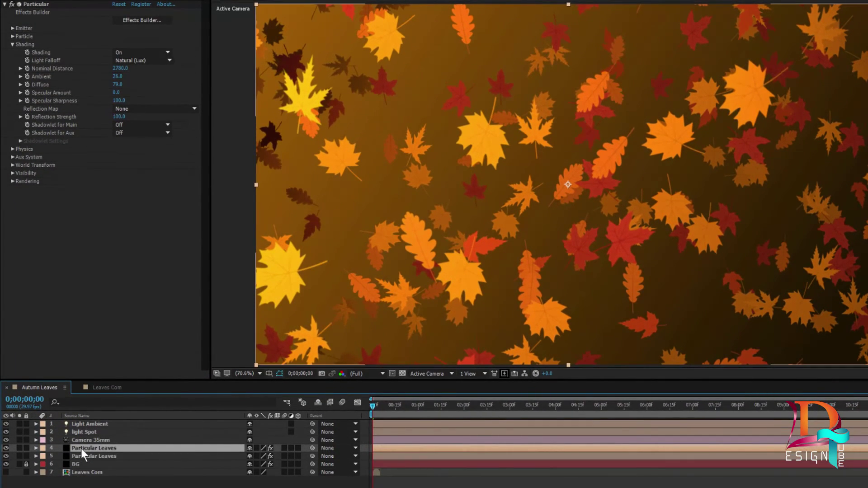
# Move the leaves copy above the camera; label the camera orange, particle layers purple and blue
pyautogui.moveTo(81, 449); pyautogui.dragTo(79, 437)
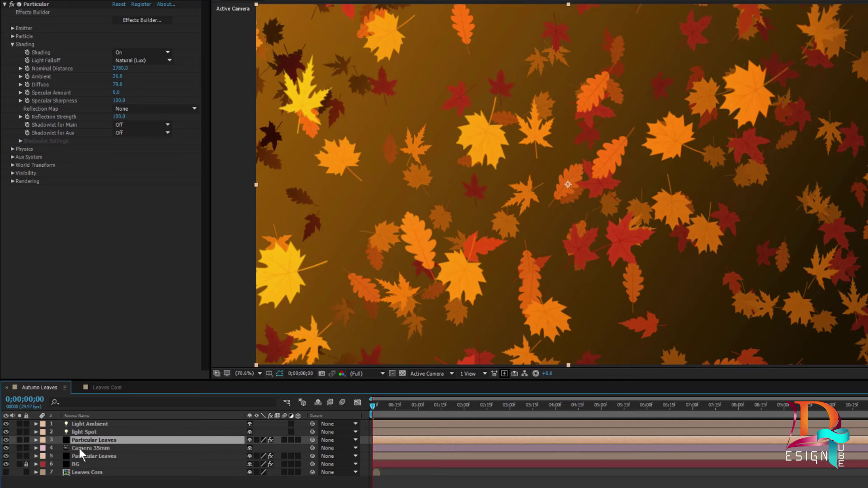
pyautogui.click(44, 449)
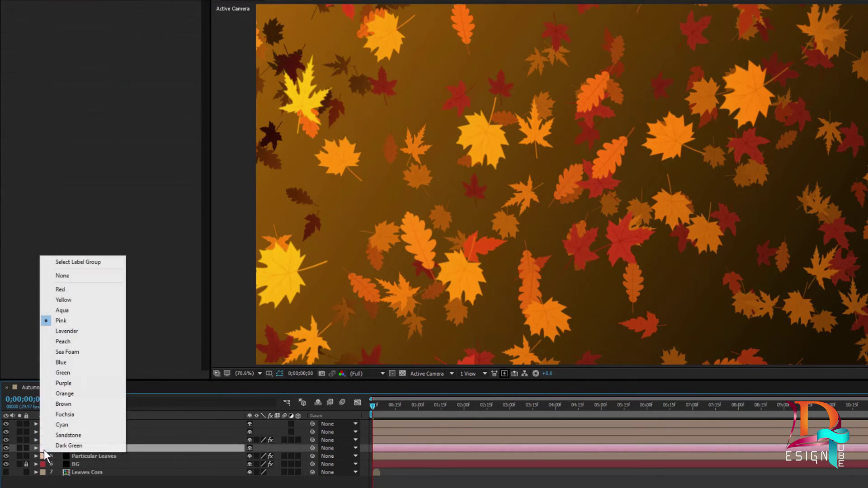
pyautogui.click(67, 394)
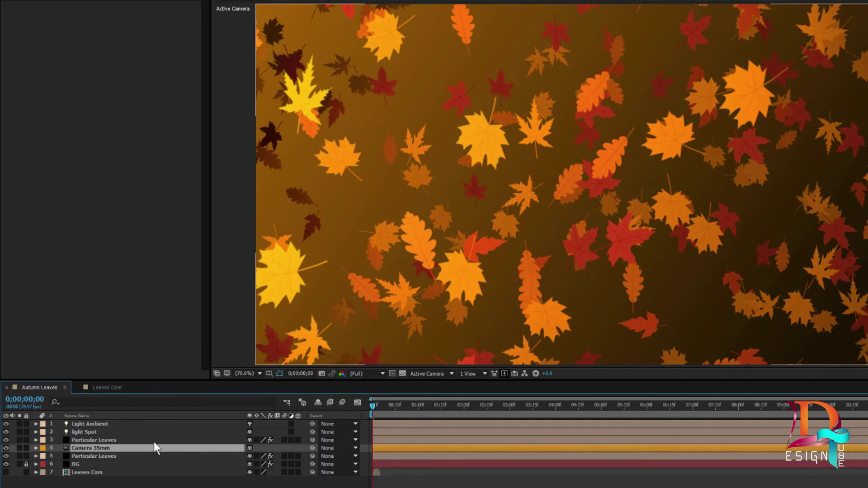
pyautogui.click(42, 440)
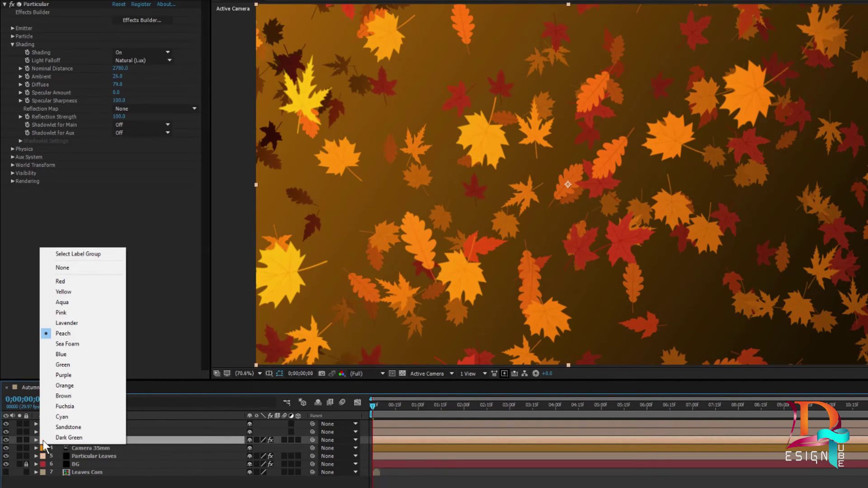
pyautogui.click(64, 375)
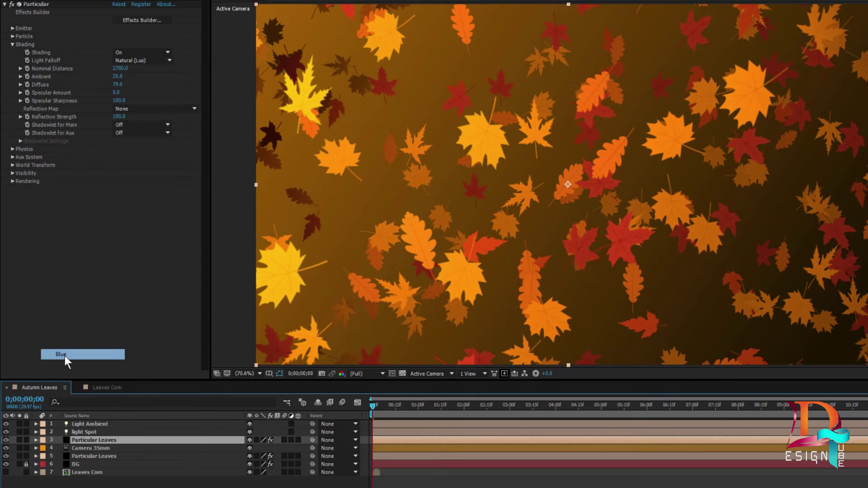
pyautogui.click(43, 456)
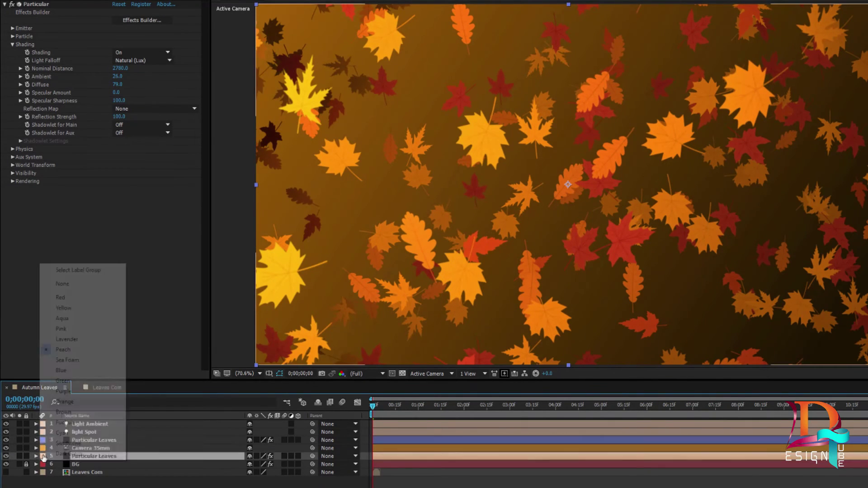
pyautogui.click(73, 370)
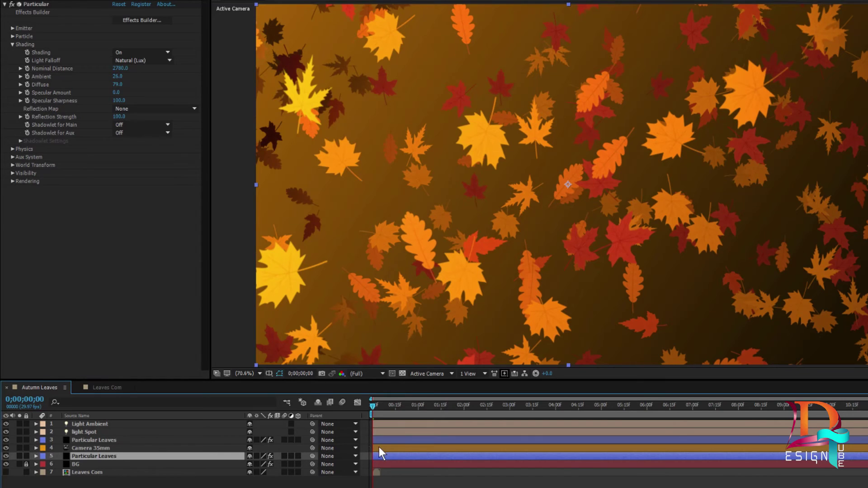
# Rename the upper particle layer to 'Particular Leaves N'
pyautogui.click(99, 448)
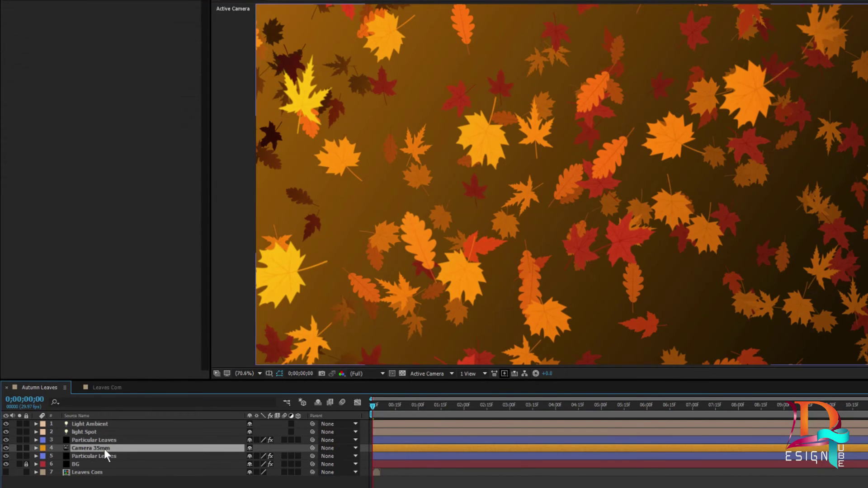
pyautogui.click(105, 441)
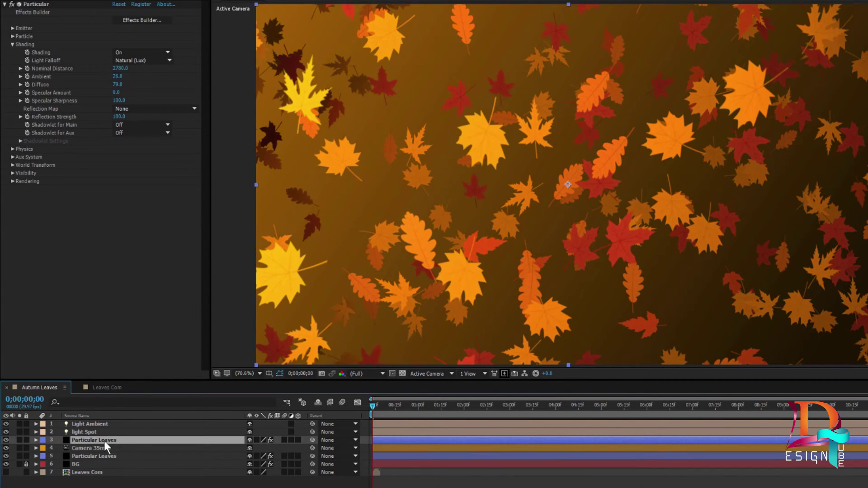
pyautogui.press('Return')
pyautogui.click(123, 441)
pyautogui.write('II')
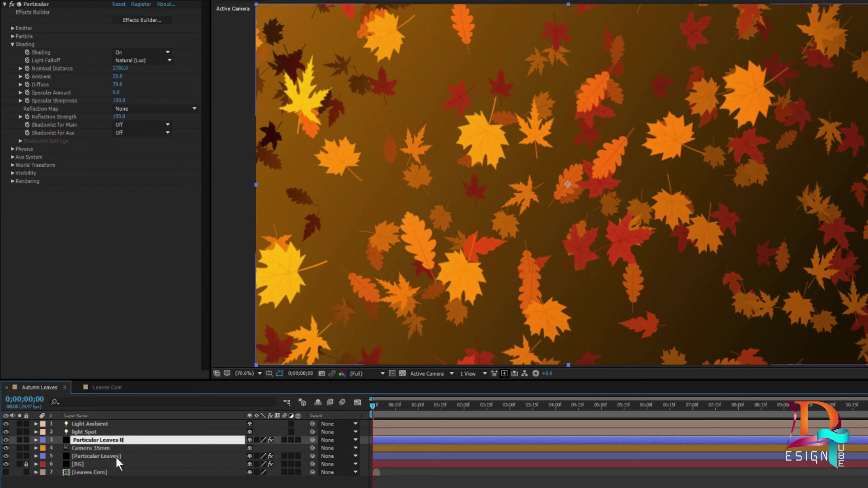
# Rename the lower particle layer to 'Particular Leaves F' and select Particular Leaves N
pyautogui.click(116, 457)
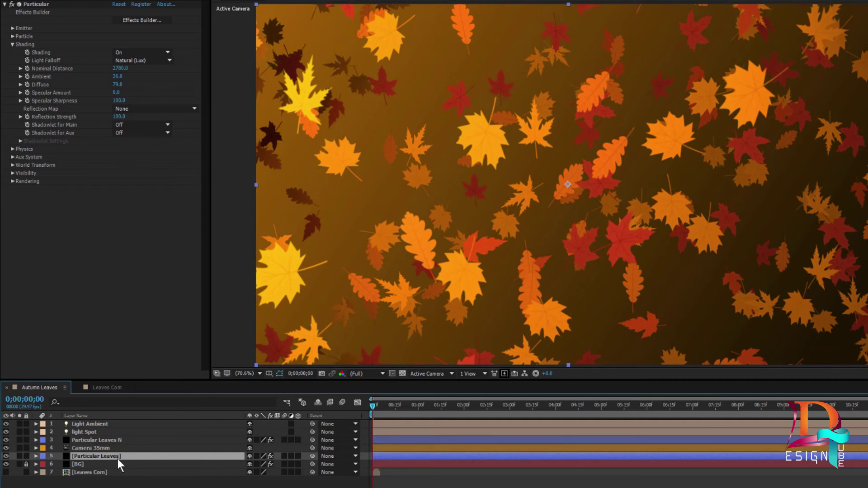
pyautogui.press('Return')
pyautogui.click(143, 457)
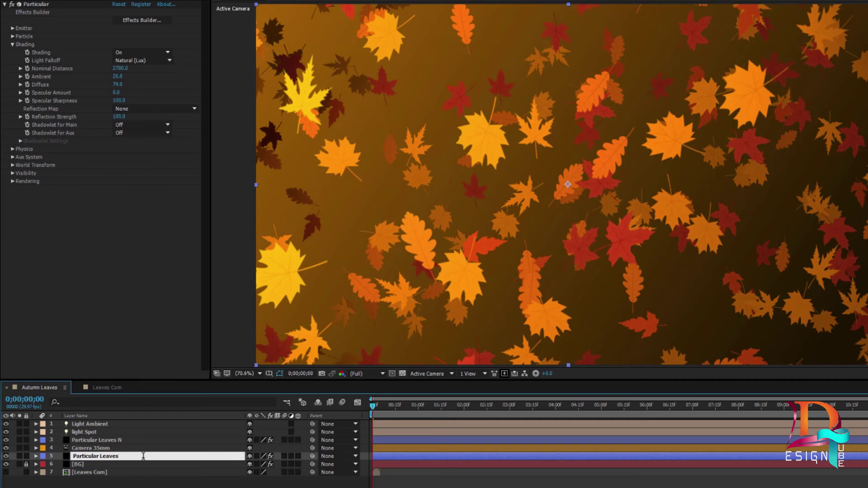
pyautogui.write(' F')
pyautogui.click(131, 482)
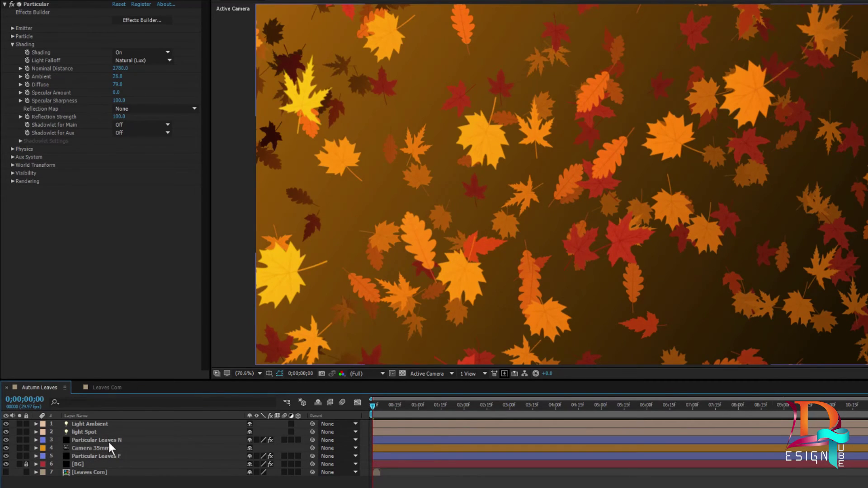
pyautogui.click(110, 441)
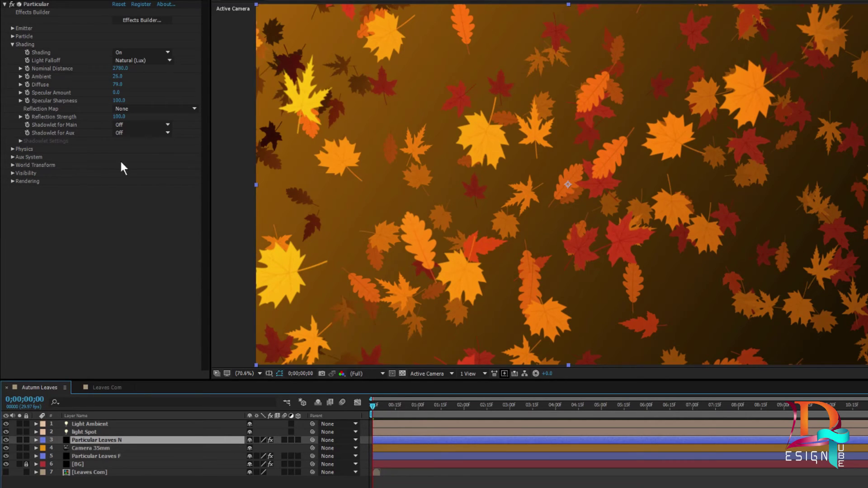
pyautogui.click(12, 44)
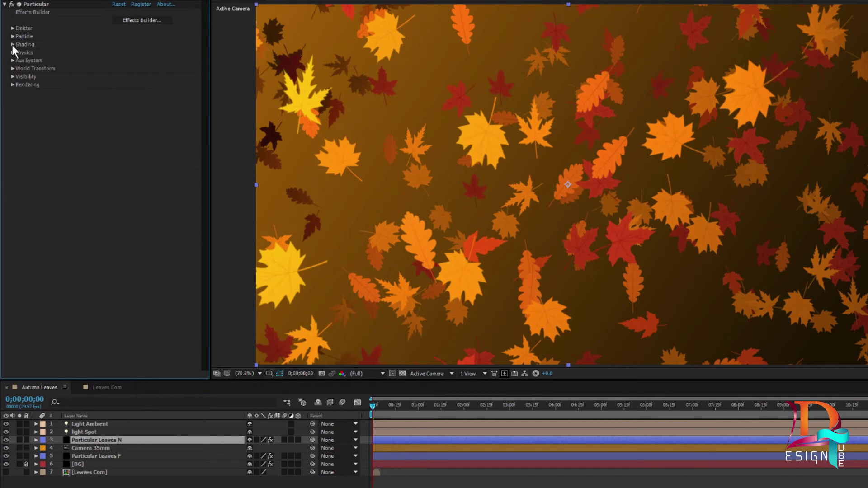
# Expand Particular's Visibility group and solo the Particular Leaves N layer
pyautogui.click(13, 77)
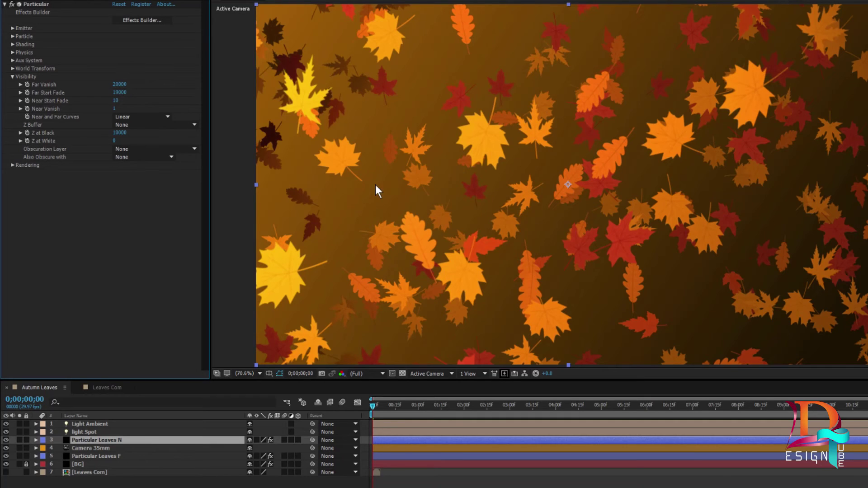
pyautogui.click(20, 440)
pyautogui.press('capslock')
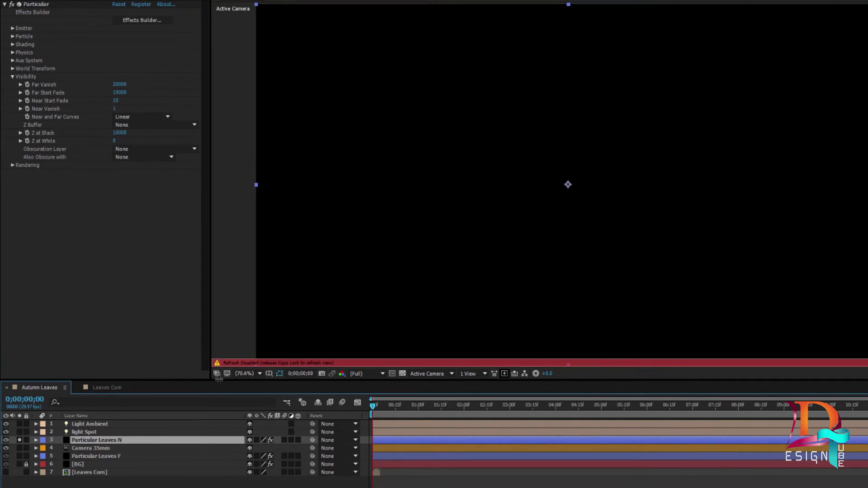
# Solo Particular Leaves N and set its Far Vanish to 1500
pyautogui.press('capslock')
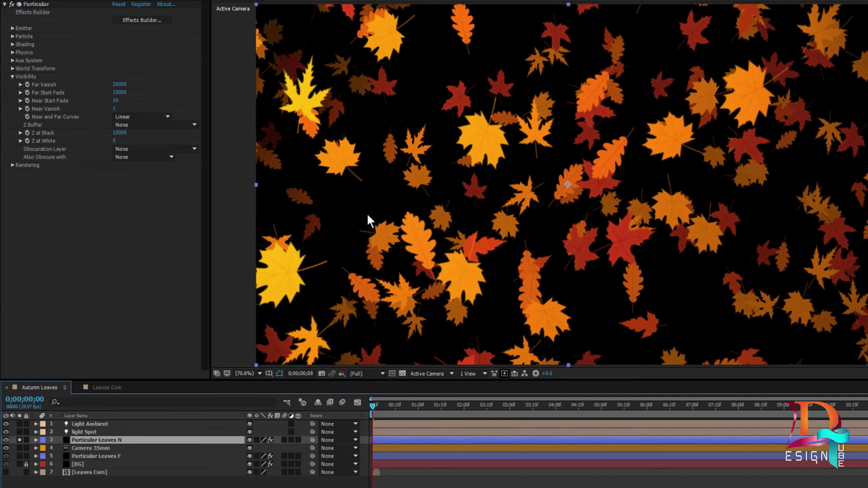
pyautogui.click(20, 440)
pyautogui.moveTo(119, 85); pyautogui.dragTo(27, 84)
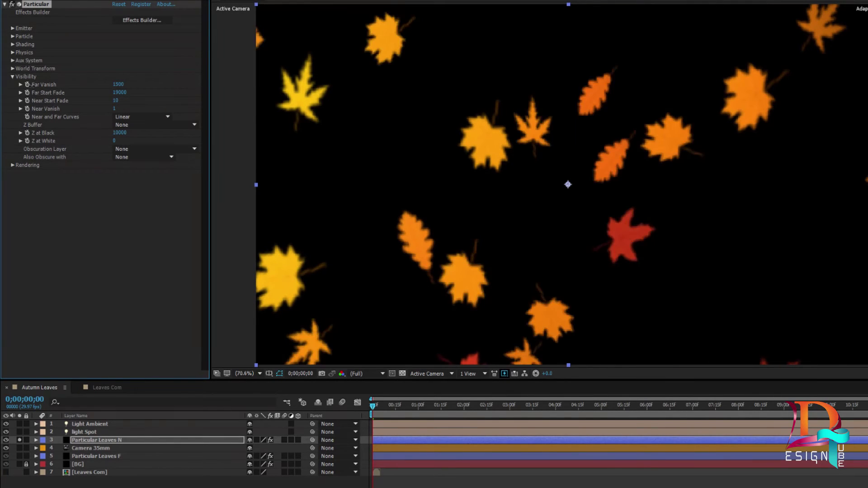
pyautogui.moveTo(27, 85); pyautogui.dragTo(26, 85)
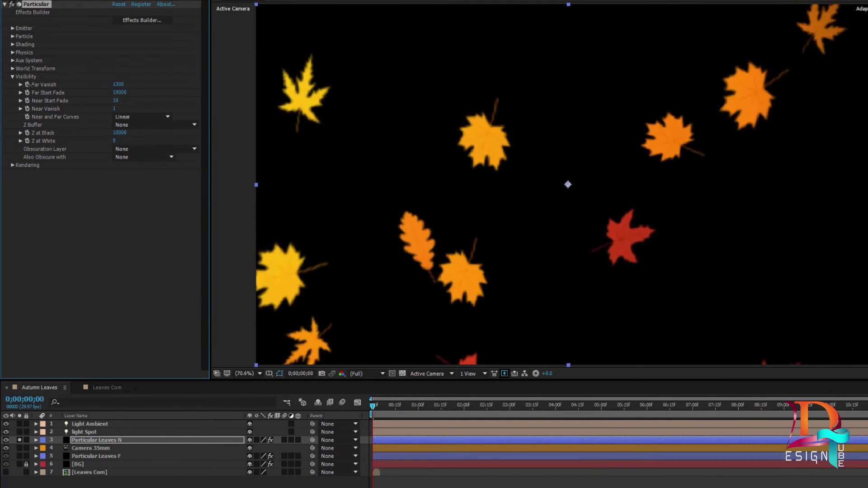
pyautogui.moveTo(27, 85); pyautogui.dragTo(29, 85)
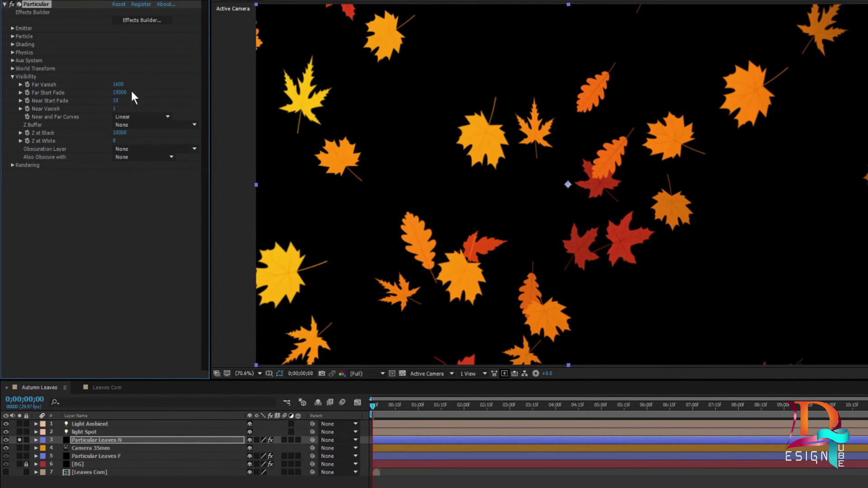
pyautogui.click(118, 85)
pyautogui.write('1500')
pyautogui.click(151, 222)
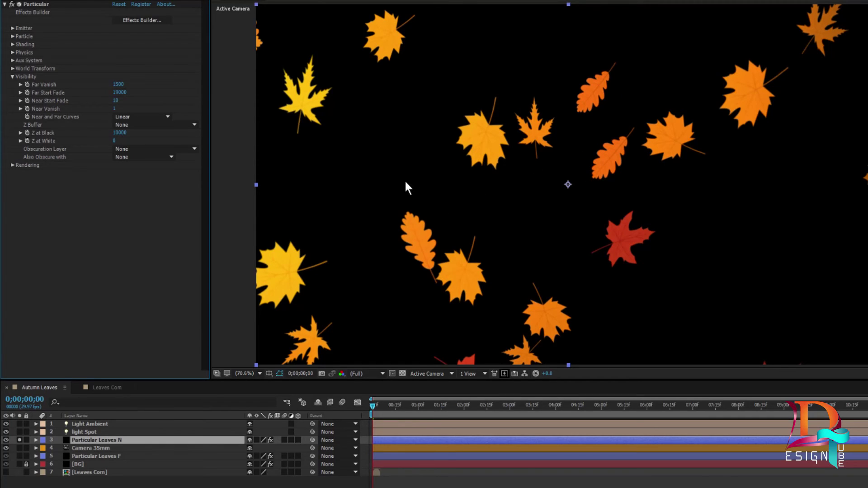
# Set Far Start Fade to 1500, check the leaves near 4 seconds, then unsolo the layer
pyautogui.click(116, 93)
pyautogui.press('BackSpace')
pyautogui.write('0')
pyautogui.press('Return')
pyautogui.moveTo(375, 405)
pyautogui.mouseDown()
pyautogui.moveTo(590, 425)
pyautogui.moveTo(566, 427)
pyautogui.mouseUp()
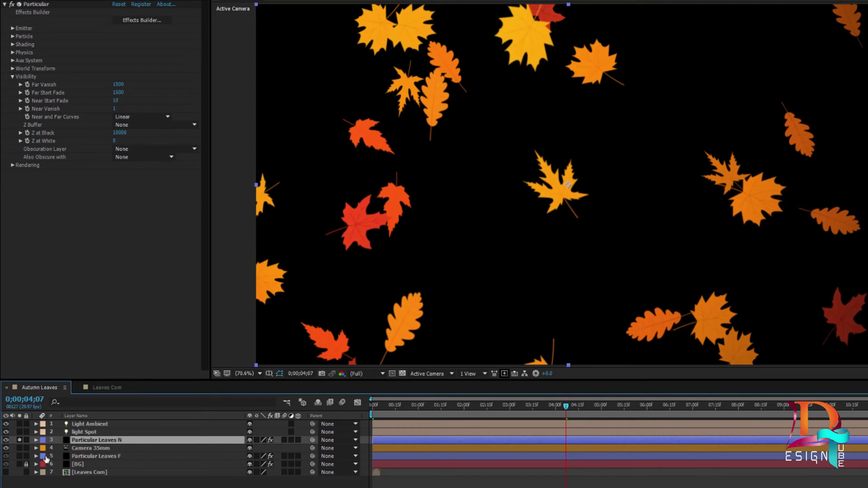
pyautogui.click(20, 440)
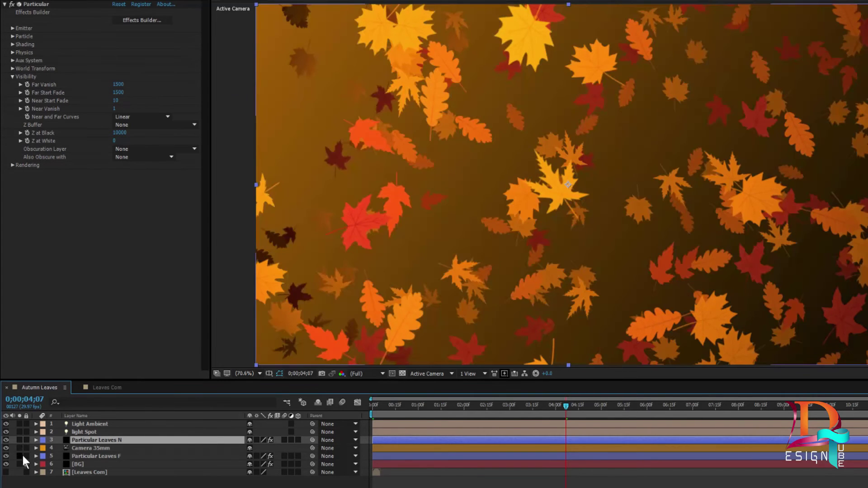
# Solo Particular Leaves F and set its Visibility Near Start Fade and Near Vanish to 1500
pyautogui.click(85, 456)
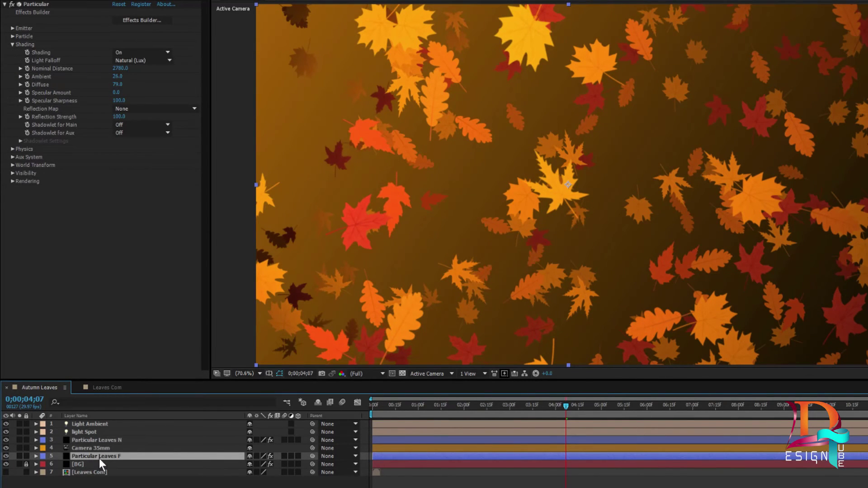
pyautogui.click(20, 456)
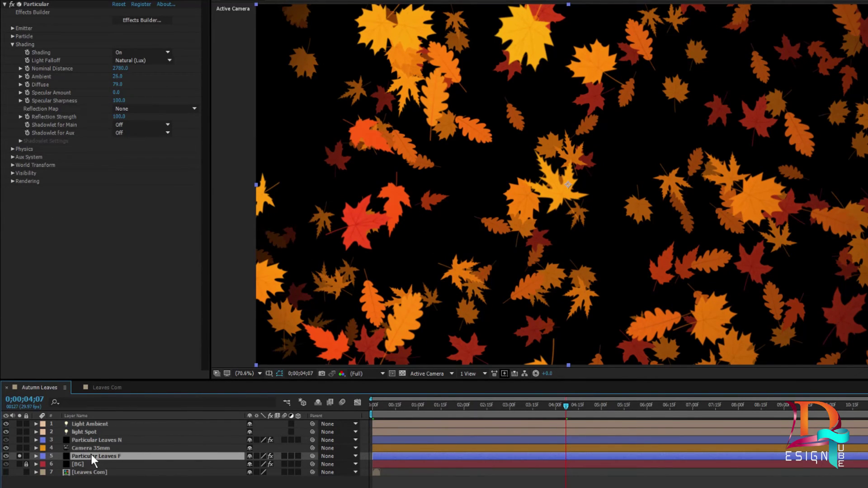
pyautogui.click(12, 44)
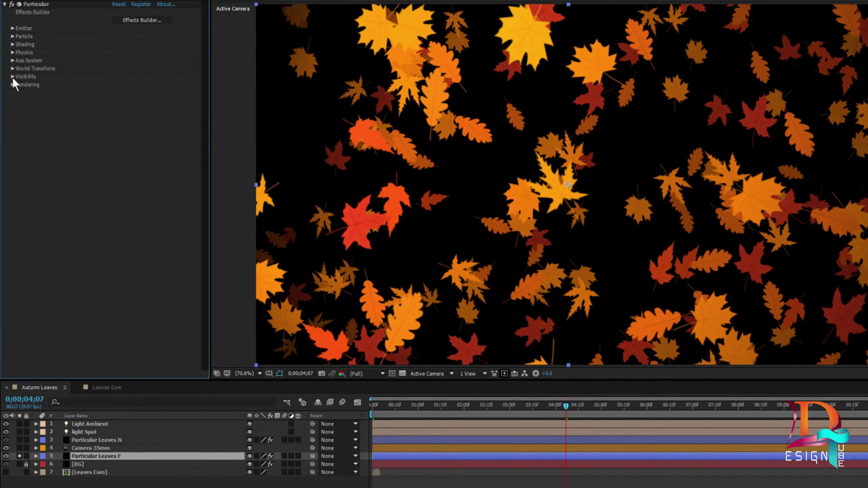
pyautogui.click(12, 76)
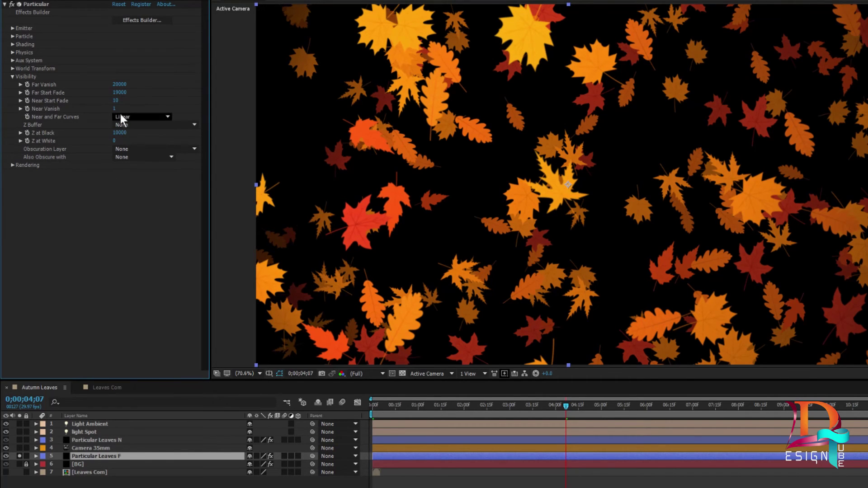
pyautogui.click(115, 101)
pyautogui.click(116, 109)
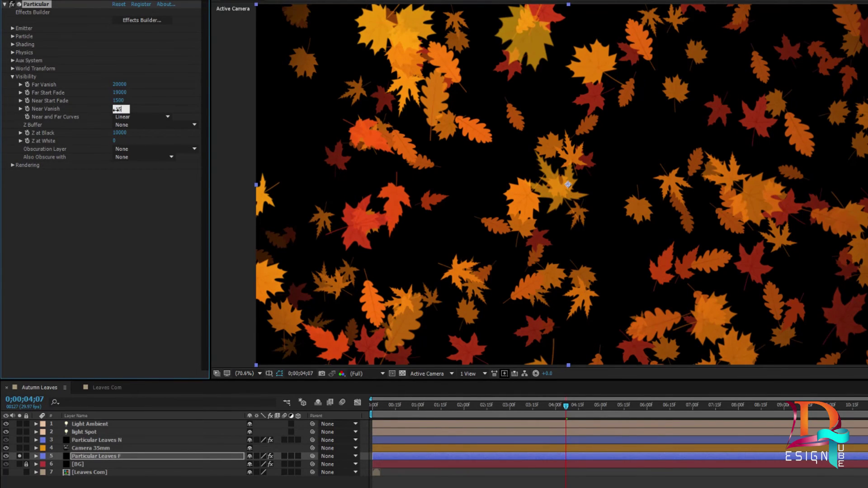
pyautogui.click(105, 181)
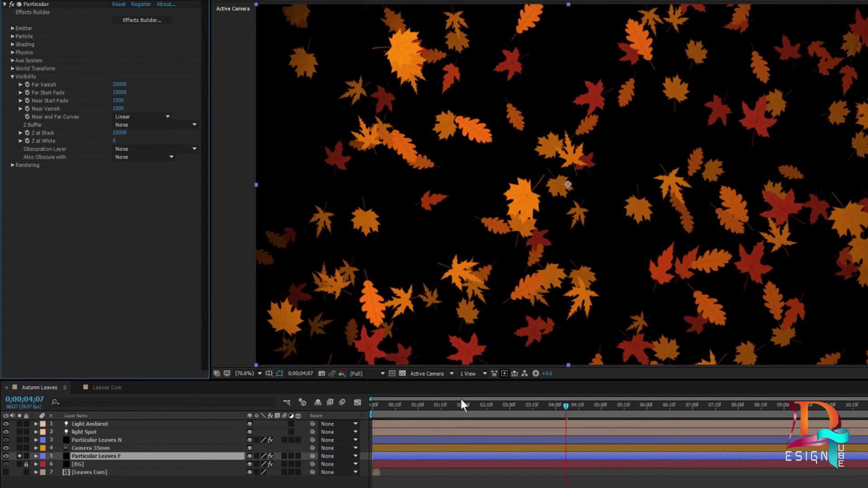
# Compare the Leaves N and Leaves F solos, then select the Camera 35mm layer
pyautogui.click(77, 441)
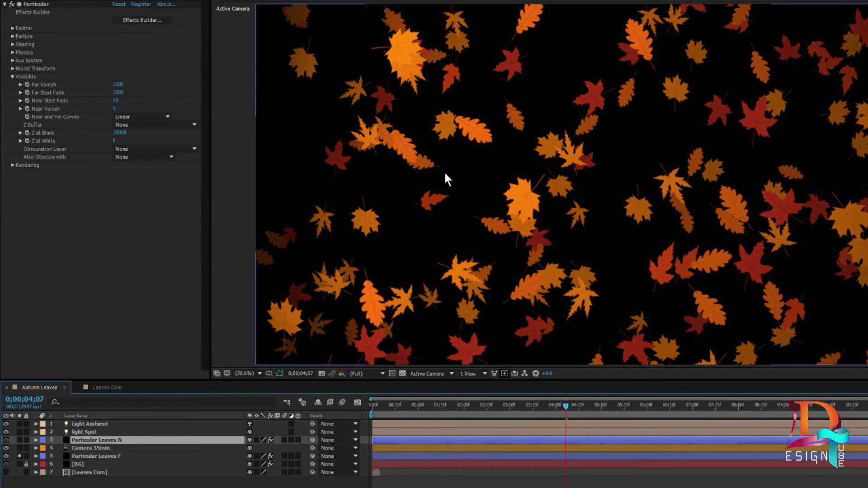
pyautogui.click(20, 440)
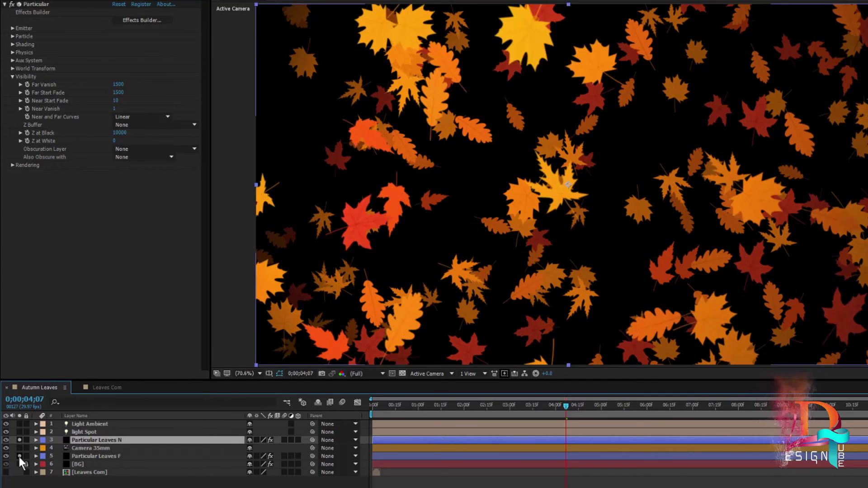
pyautogui.click(20, 456)
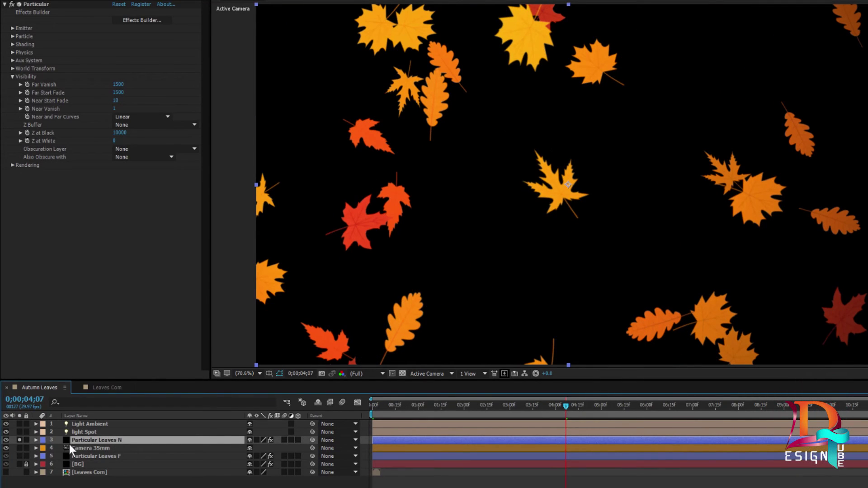
pyautogui.click(19, 457)
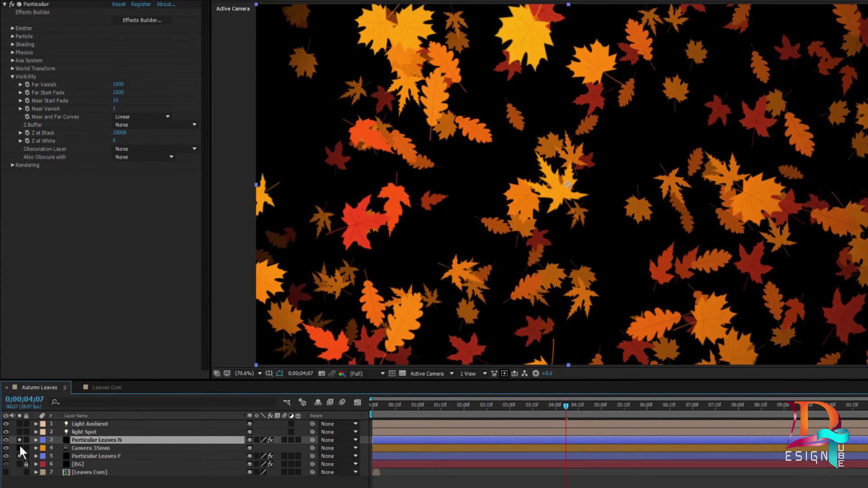
pyautogui.click(19, 440)
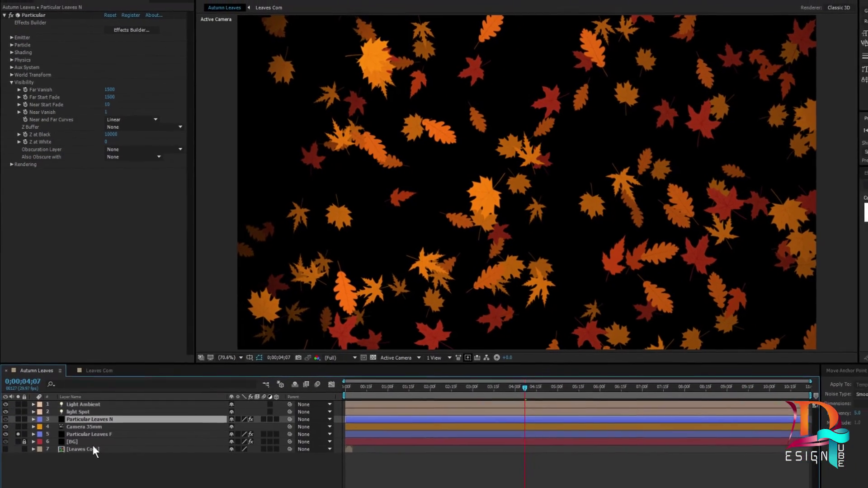
pyautogui.click(83, 435)
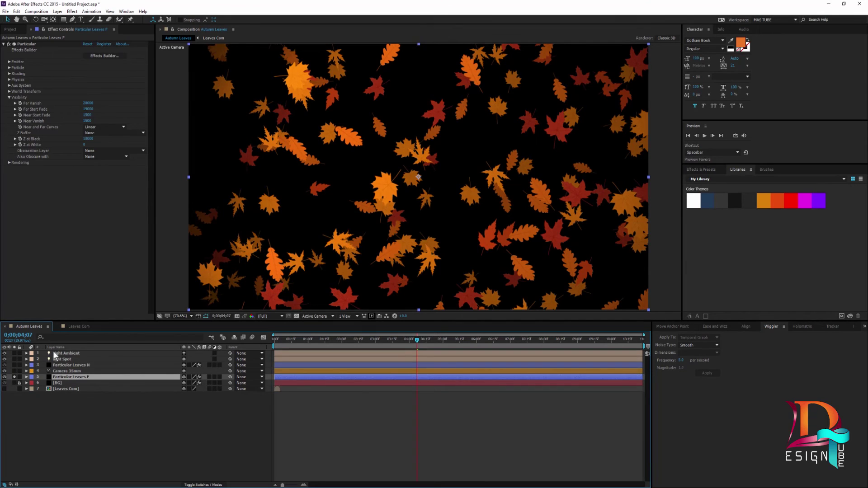
pyautogui.click(64, 372)
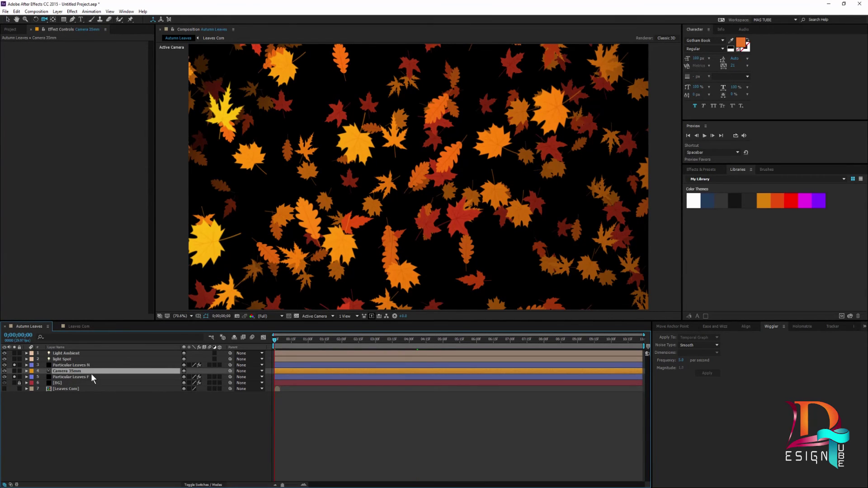
# Set a Position keyframe on Camera 35mm at 0;00
pyautogui.press('p')
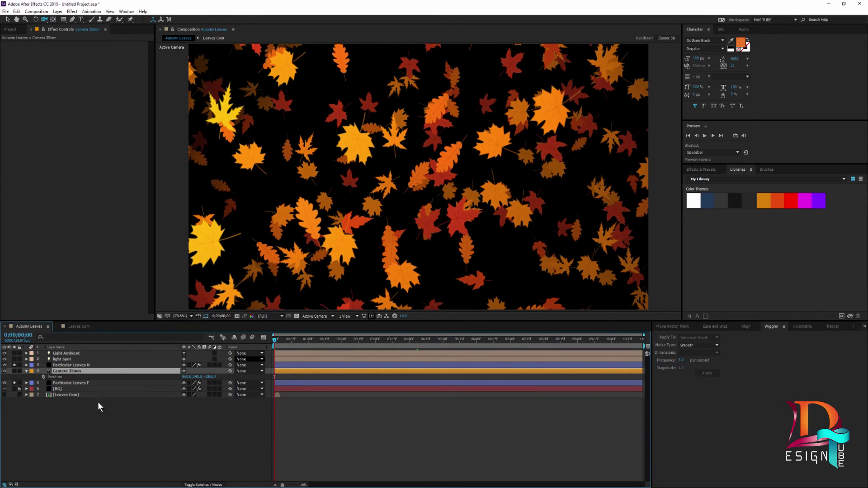
pyautogui.click(43, 376)
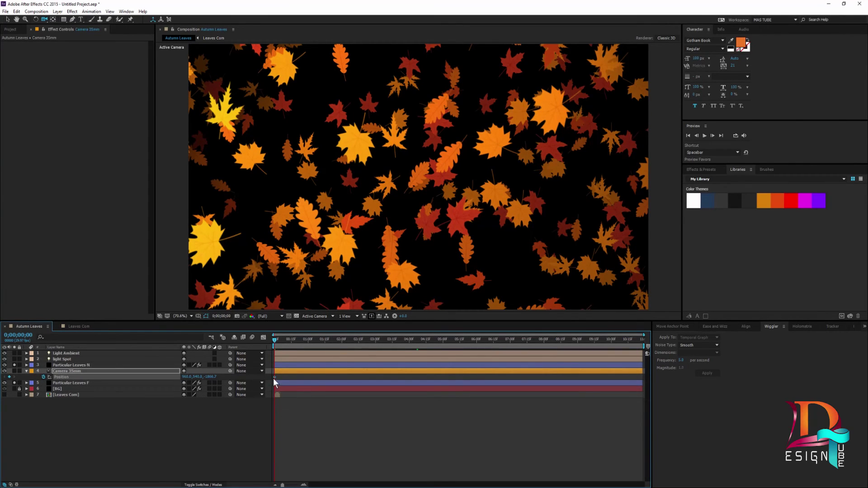
pyautogui.moveTo(275, 377)
pyautogui.click(421, 181)
# Dolly the camera in with the Track Z Camera Tool to Z about -0.4, then move to about 7 seconds
pyautogui.moveTo(44, 18); pyautogui.dragTo(73, 41)
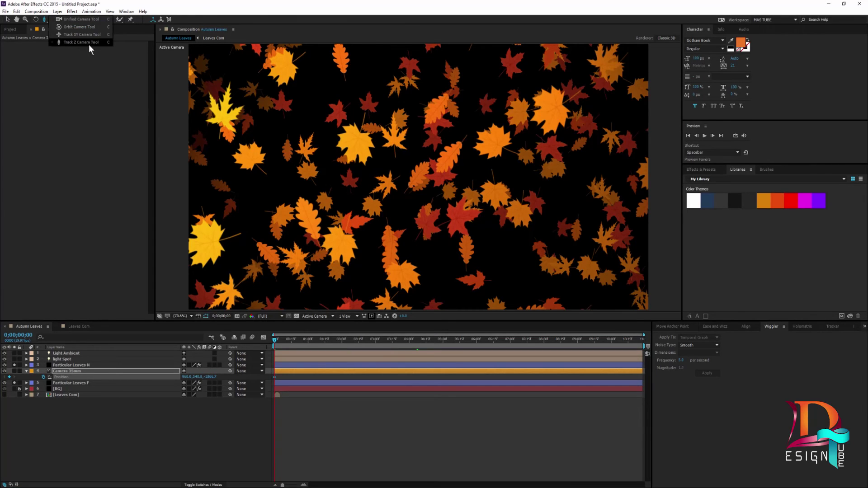
pyautogui.click(392, 164)
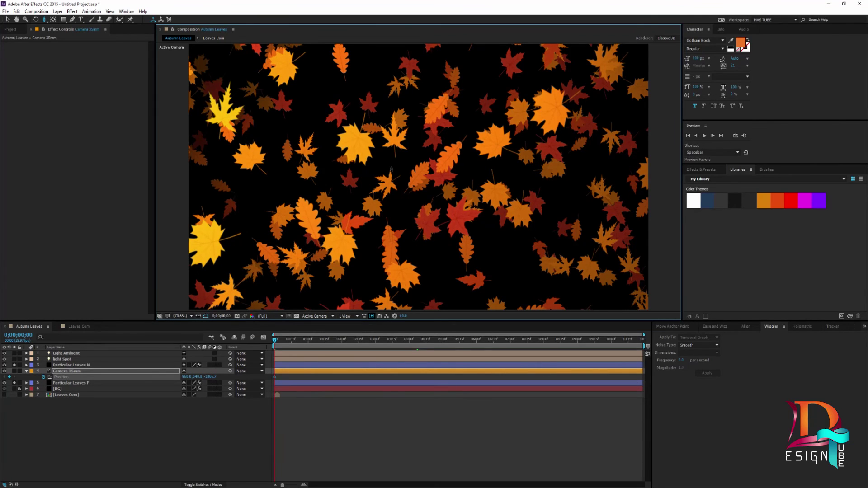
pyautogui.moveTo(410, 190)
pyautogui.mouseDown()
pyautogui.moveTo(413, 92)
pyautogui.moveTo(414, 168)
pyautogui.mouseUp()
pyautogui.moveTo(409, 219)
pyautogui.mouseDown()
pyautogui.moveTo(401, 114)
pyautogui.moveTo(397, 161)
pyautogui.mouseUp()
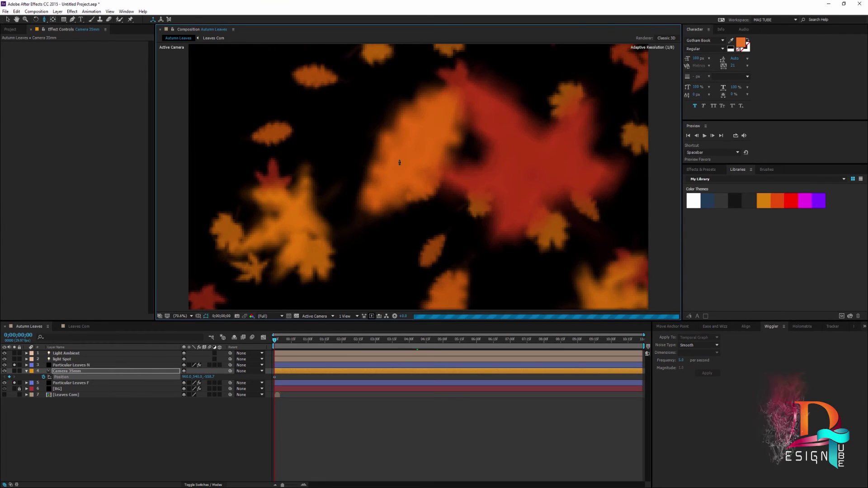
pyautogui.moveTo(382, 234); pyautogui.dragTo(384, 228)
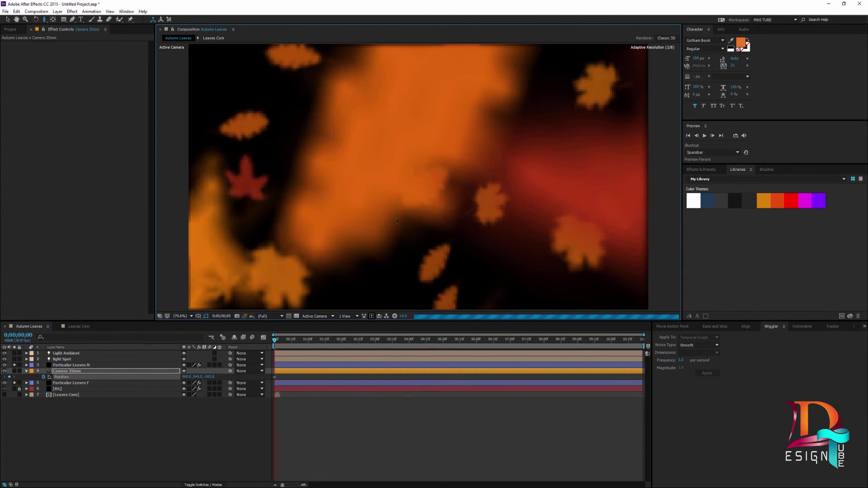
pyautogui.moveTo(383, 221); pyautogui.dragTo(372, 128)
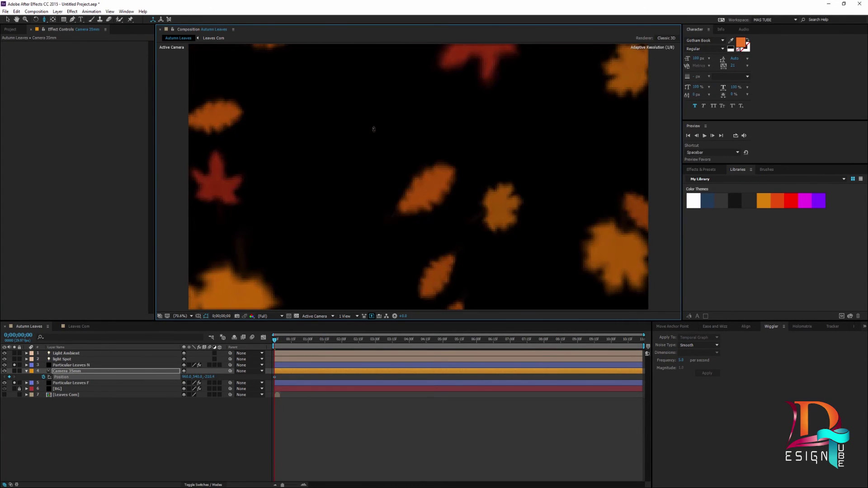
pyautogui.moveTo(363, 185); pyautogui.dragTo(351, 105)
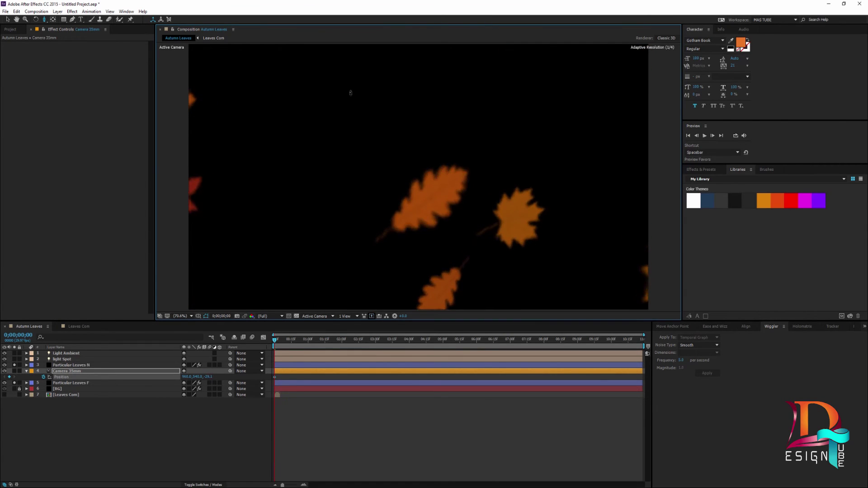
pyautogui.moveTo(345, 249); pyautogui.dragTo(349, 129)
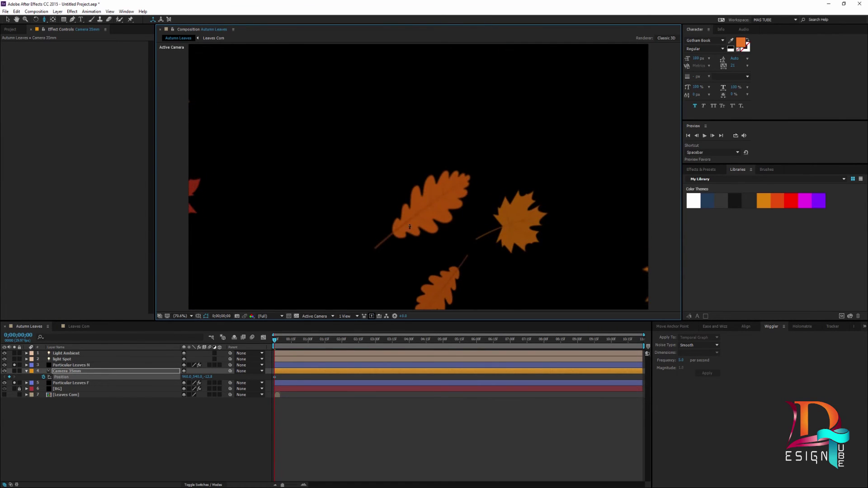
pyautogui.moveTo(430, 242); pyautogui.dragTo(399, 70)
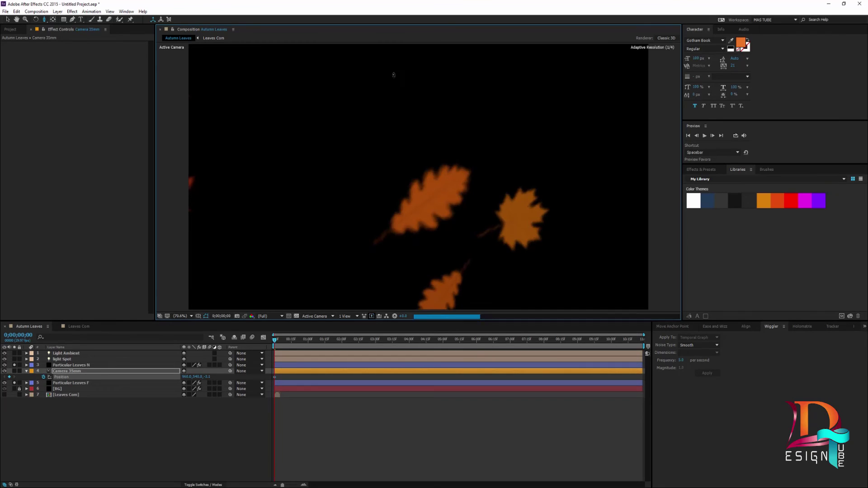
pyautogui.moveTo(330, 243); pyautogui.dragTo(342, 128)
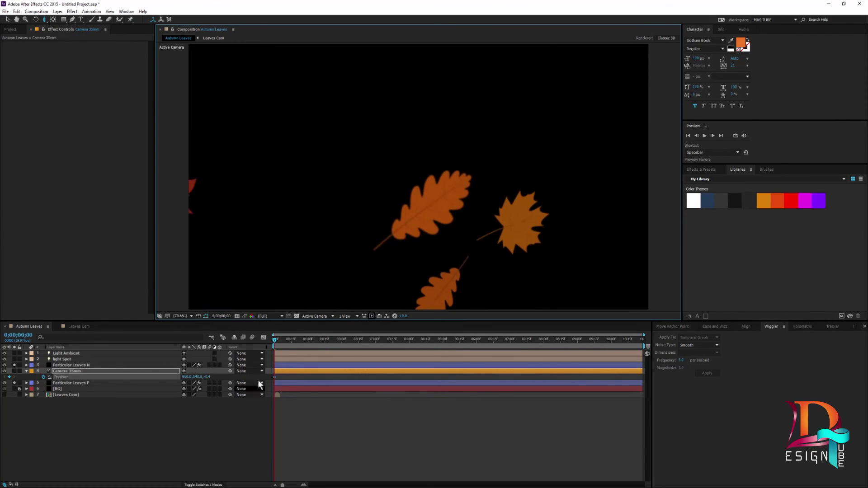
pyautogui.click(275, 340)
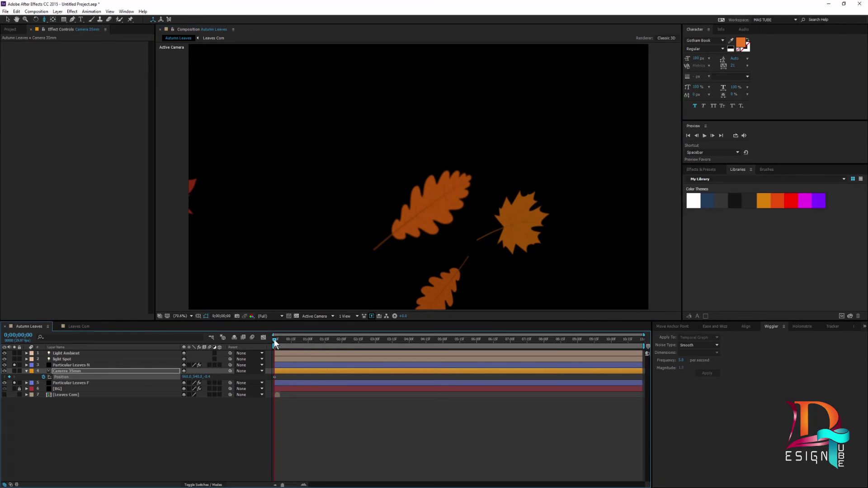
pyautogui.moveTo(275, 339); pyautogui.dragTo(520, 377)
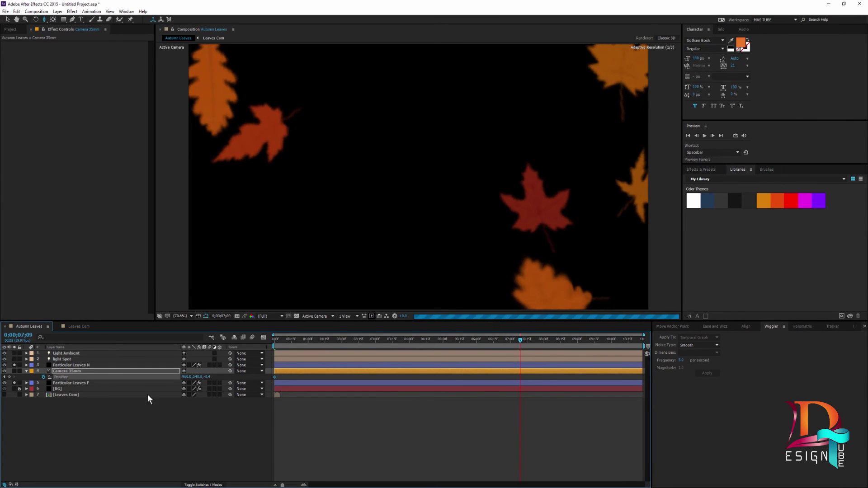
# Reset the camera Position at 0;00;07;09 to keyframe Z -1866.7, then scrub to check
pyautogui.rightClick(61, 376)
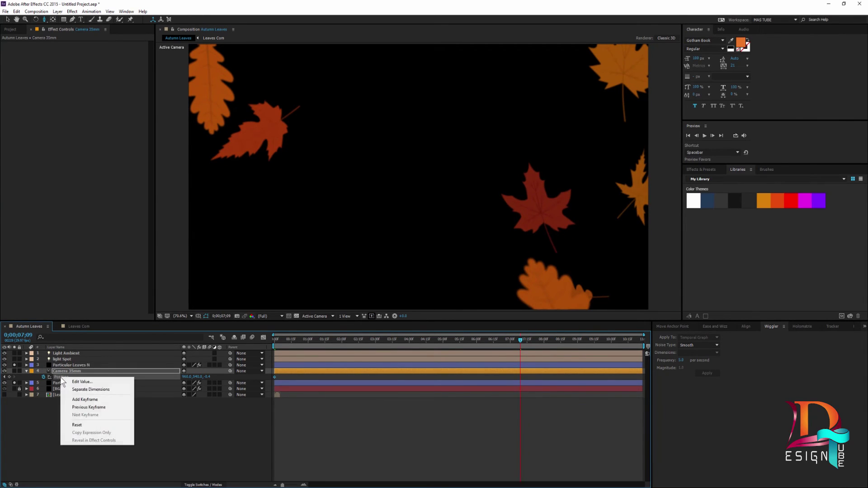
pyautogui.click(78, 425)
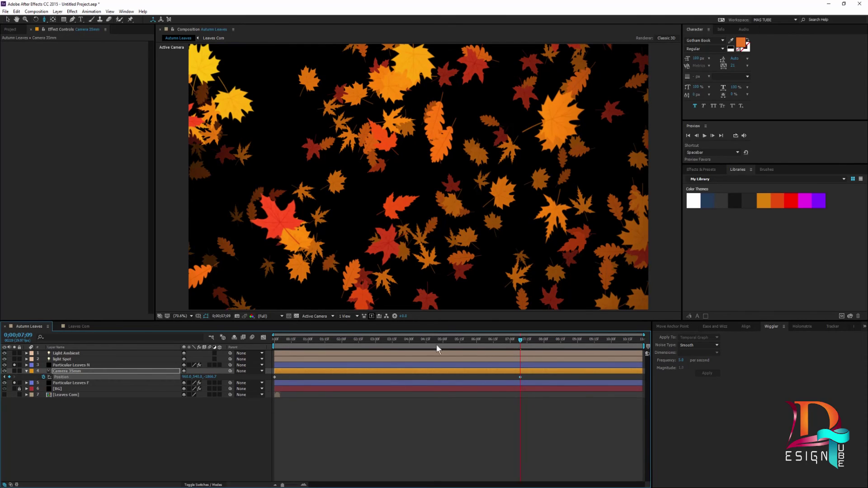
pyautogui.moveTo(519, 338)
pyautogui.mouseDown()
pyautogui.moveTo(384, 379)
pyautogui.moveTo(594, 378)
pyautogui.moveTo(518, 378)
pyautogui.mouseUp()
# Apply Easy Ease to both camera Position keyframes and scrub back to review
pyautogui.moveTo(520, 378)
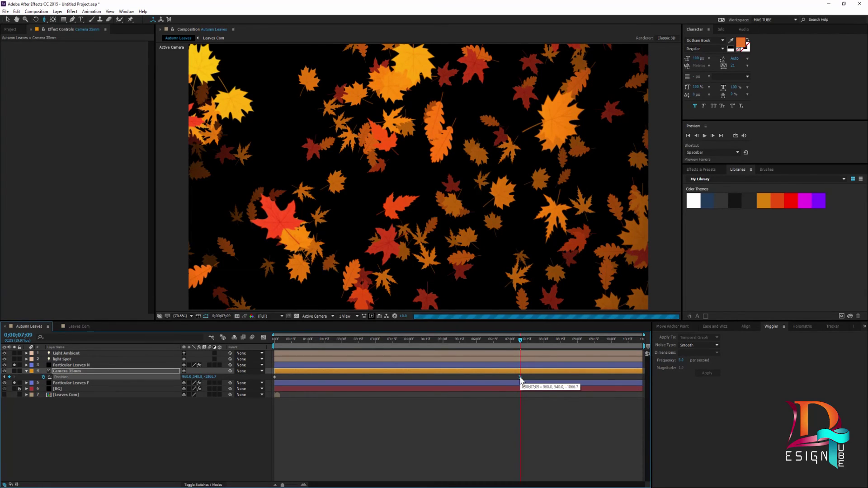
pyautogui.rightClick(520, 377)
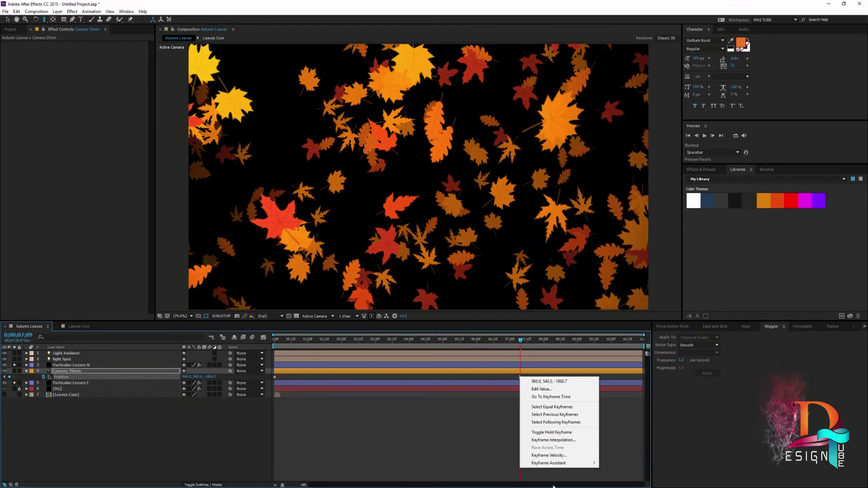
pyautogui.moveTo(553, 466)
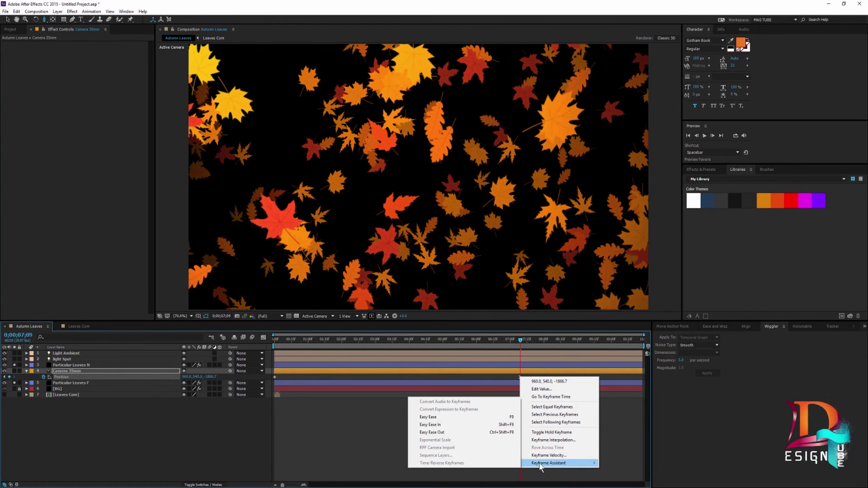
pyautogui.click(425, 425)
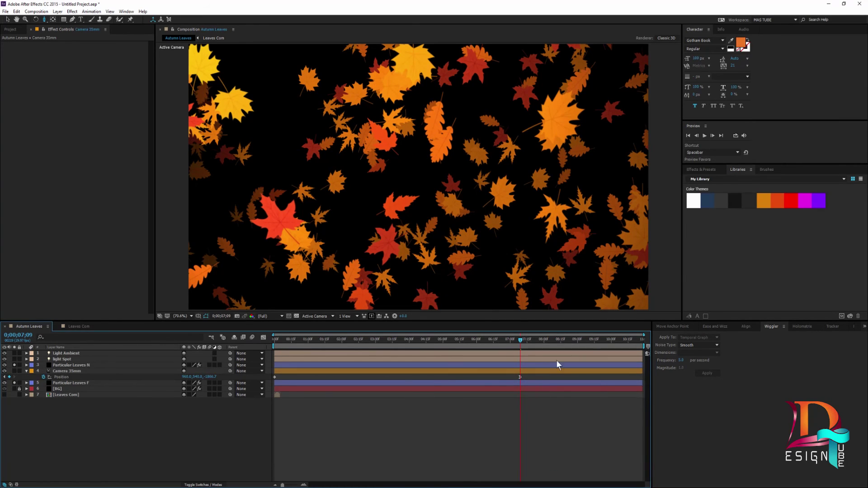
pyautogui.click(275, 376)
pyautogui.rightClick(275, 377)
pyautogui.moveTo(297, 466)
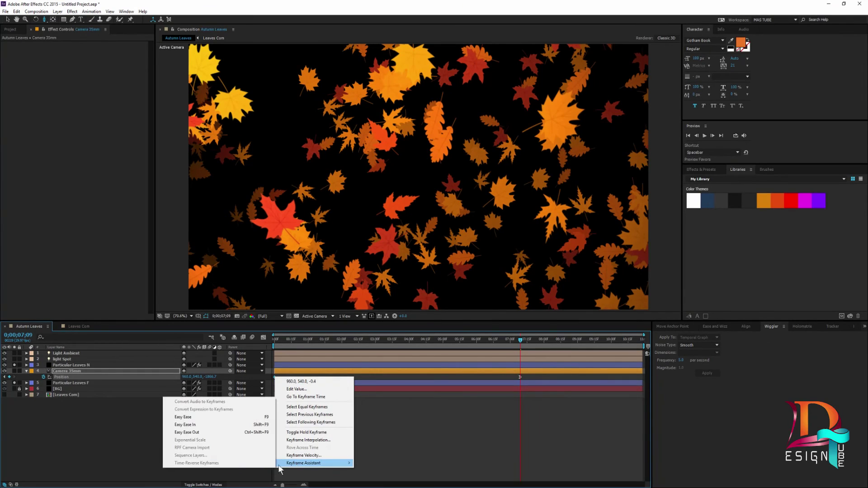
pyautogui.click(196, 418)
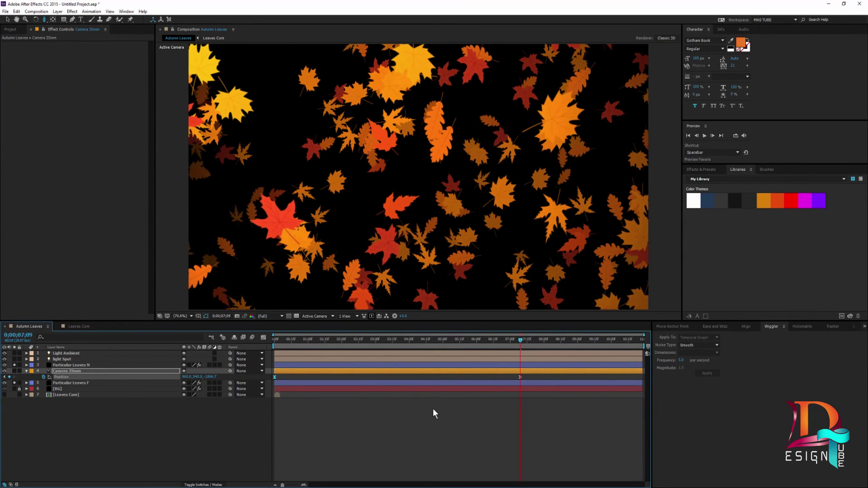
pyautogui.moveTo(518, 340); pyautogui.dragTo(316, 344)
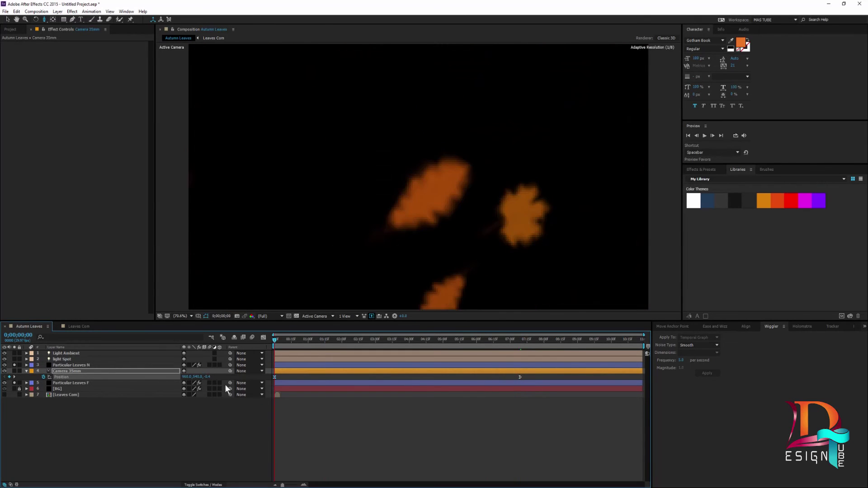
pyautogui.moveTo(332, 392); pyautogui.dragTo(519, 391)
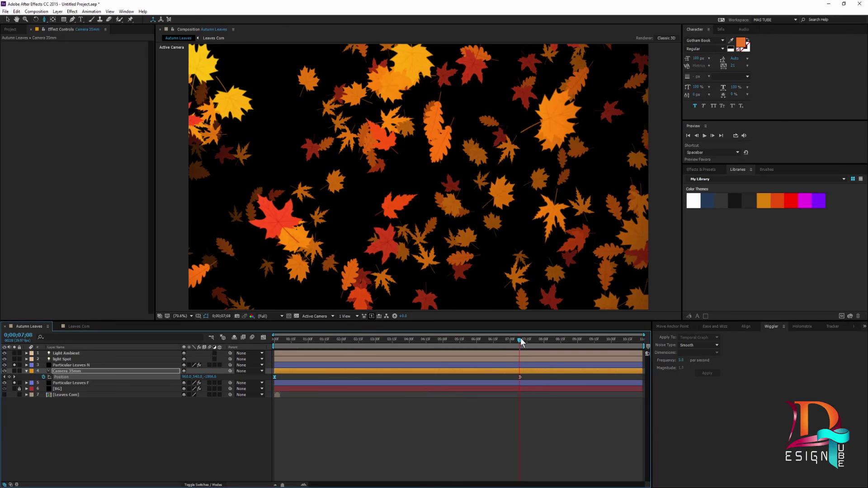
pyautogui.moveTo(519, 339); pyautogui.dragTo(265, 374)
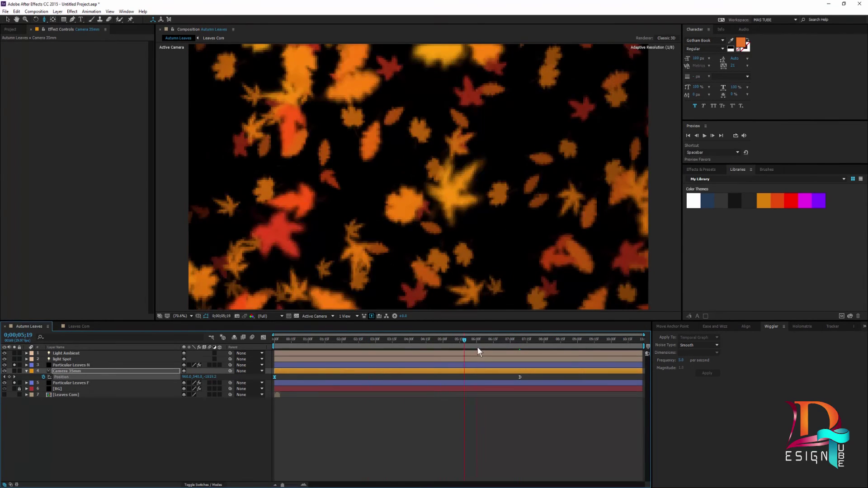
pyautogui.moveTo(265, 374); pyautogui.dragTo(446, 364)
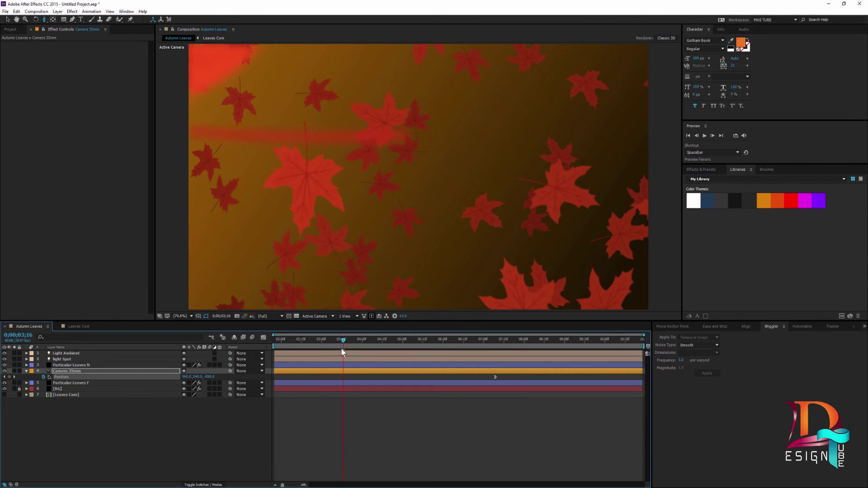
pyautogui.moveTo(343, 340); pyautogui.dragTo(261, 349)
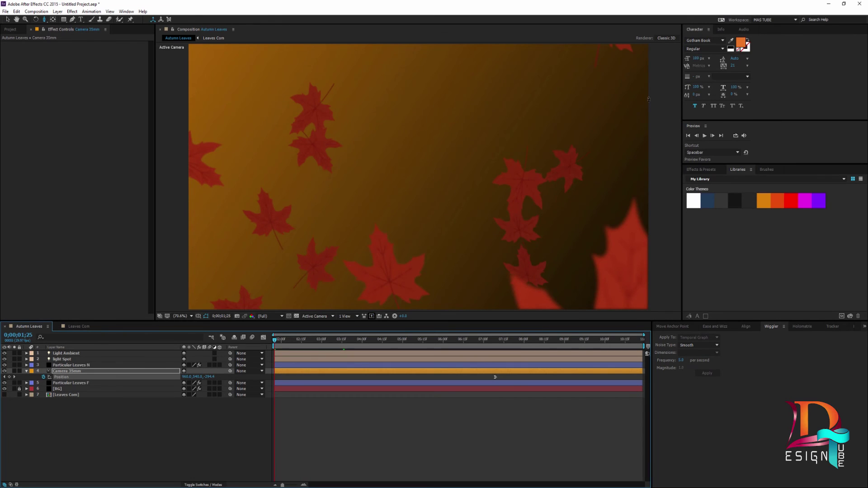
pyautogui.click(704, 136)
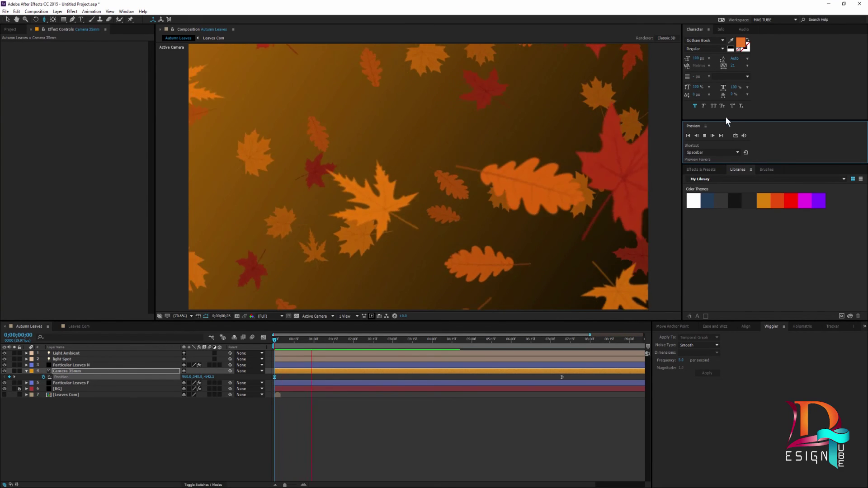
pyautogui.click(712, 135)
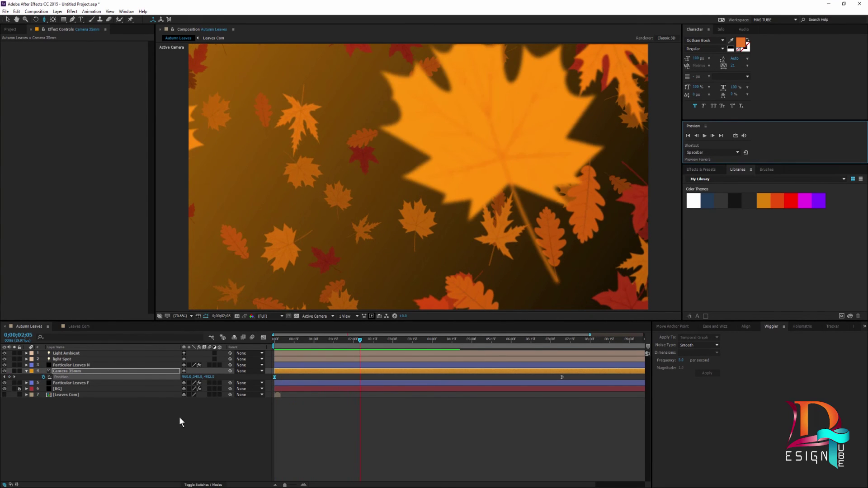
pyautogui.click(143, 435)
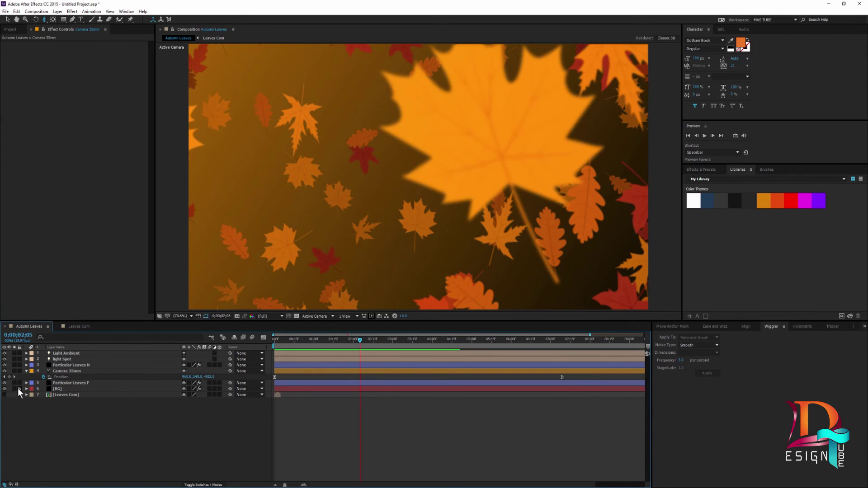
# Import Autumn Leaves 1.jpeg, place it in the timeline, and delete the BG gradient solid
pyautogui.click(57, 389)
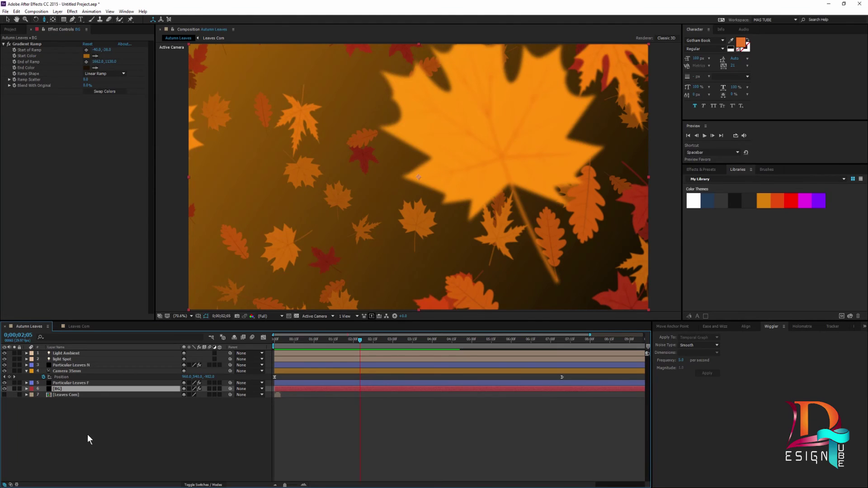
pyautogui.click(9, 29)
pyautogui.doubleClick(69, 168)
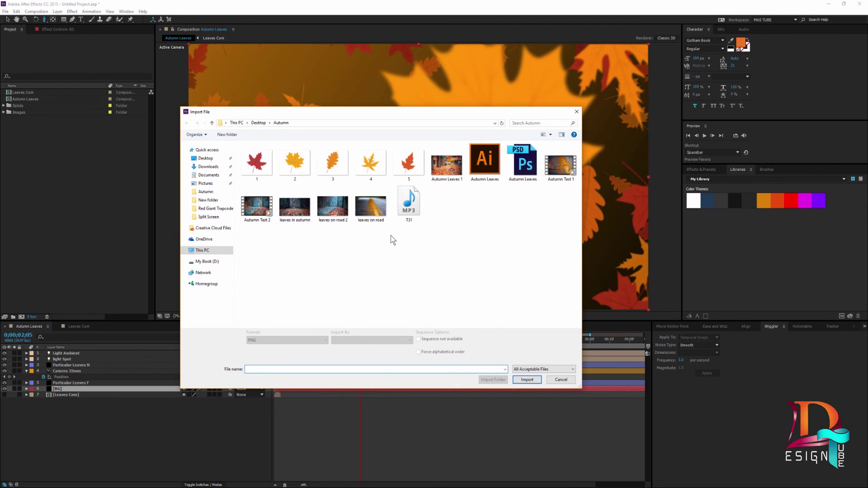
pyautogui.doubleClick(446, 161)
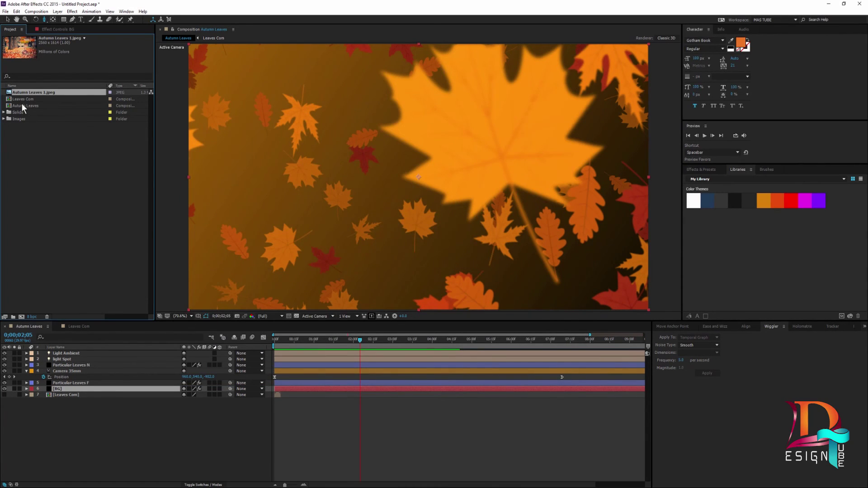
pyautogui.moveTo(26, 91)
pyautogui.mouseDown()
pyautogui.moveTo(27, 409)
pyautogui.moveTo(68, 405)
pyautogui.mouseUp()
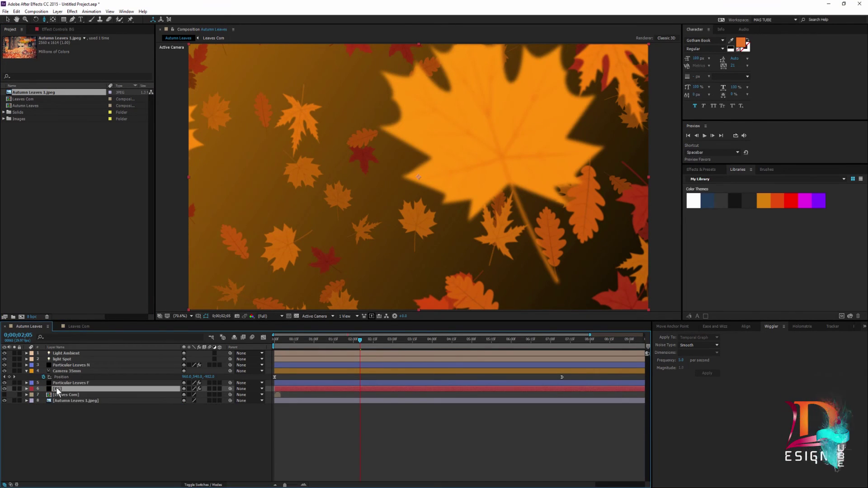
pyautogui.press('Delete')
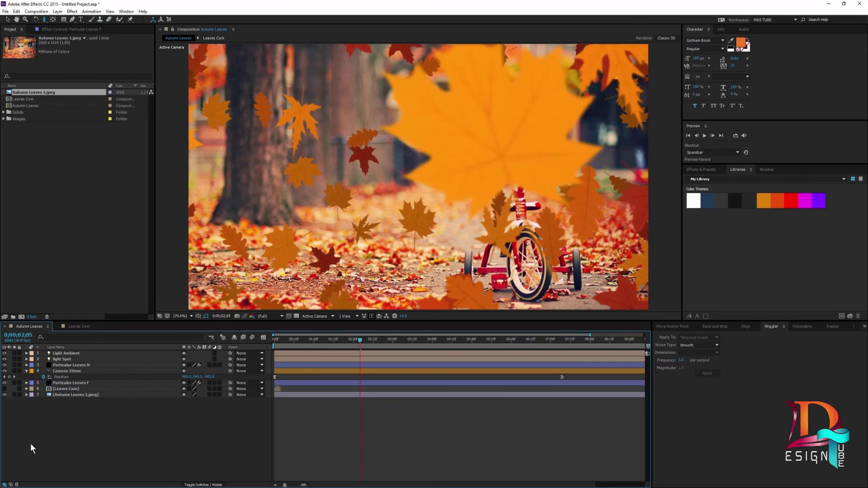
# Scale Autumn Leaves 1.jpeg down from its corner and nudge it, returning the viewer zoom to Fit
pyautogui.click(76, 395)
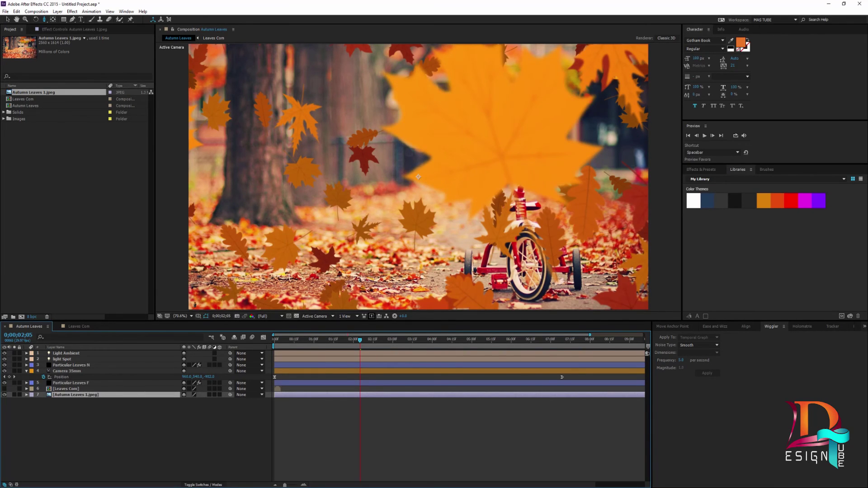
pyautogui.click(180, 316)
pyautogui.click(187, 388)
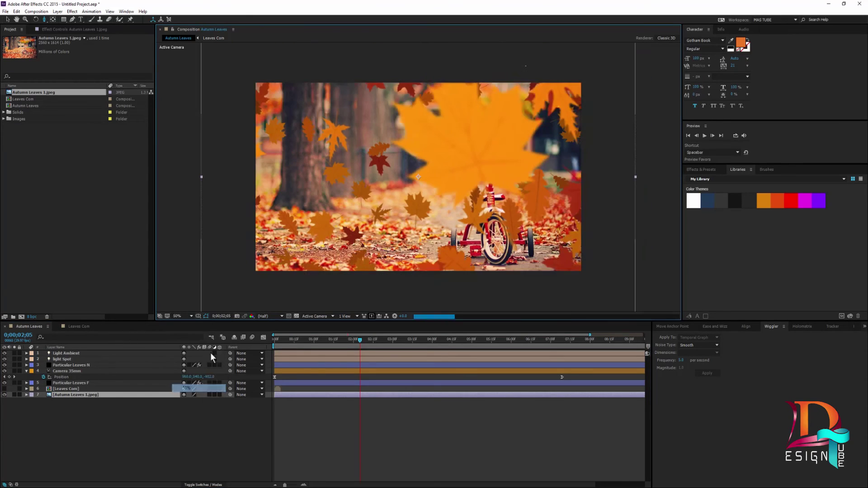
pyautogui.press(',')
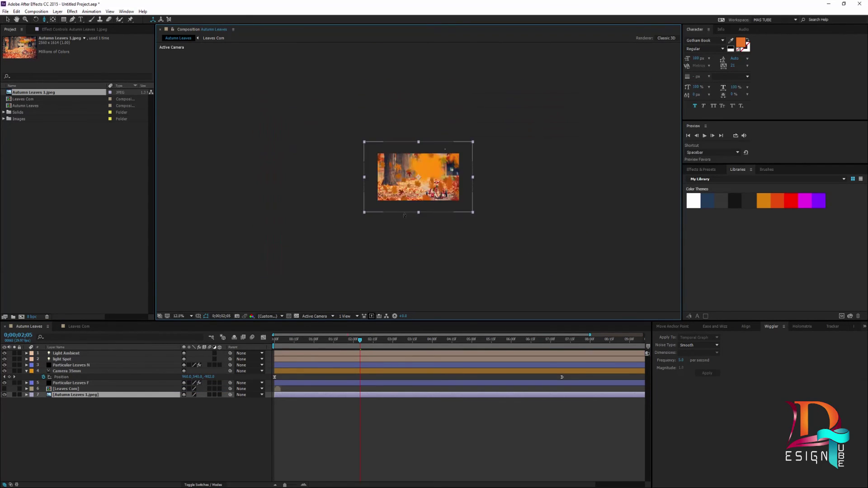
pyautogui.click(7, 20)
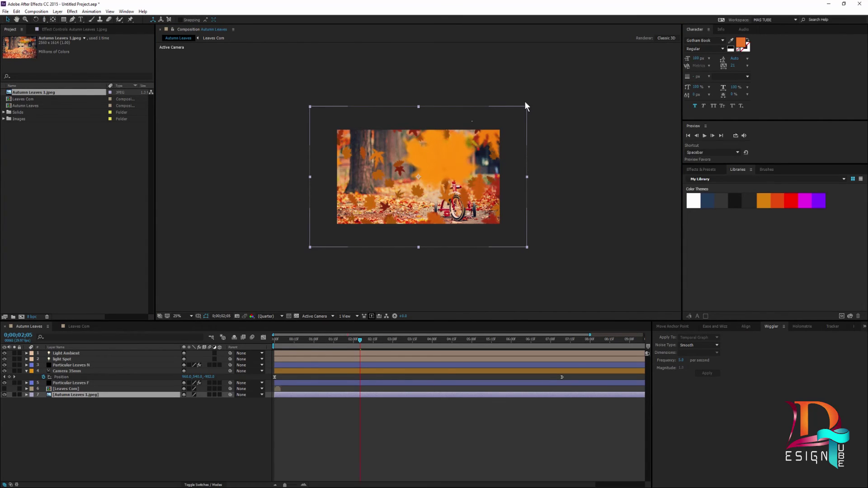
pyautogui.moveTo(526, 106); pyautogui.dragTo(526, 108)
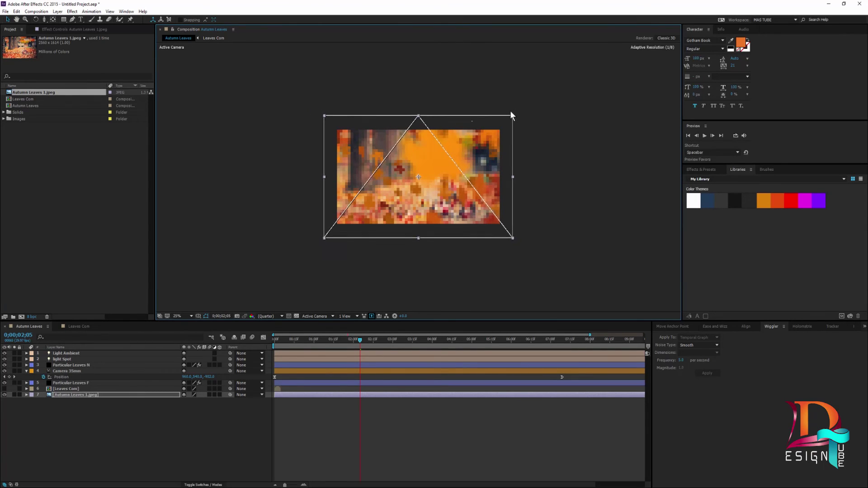
pyautogui.moveTo(526, 107); pyautogui.dragTo(511, 117)
pyautogui.moveTo(454, 184); pyautogui.dragTo(458, 178)
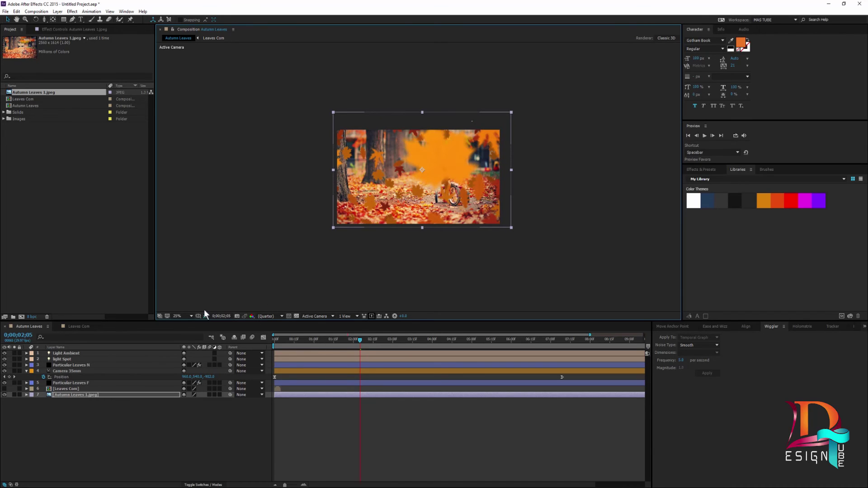
pyautogui.click(179, 314)
pyautogui.click(185, 324)
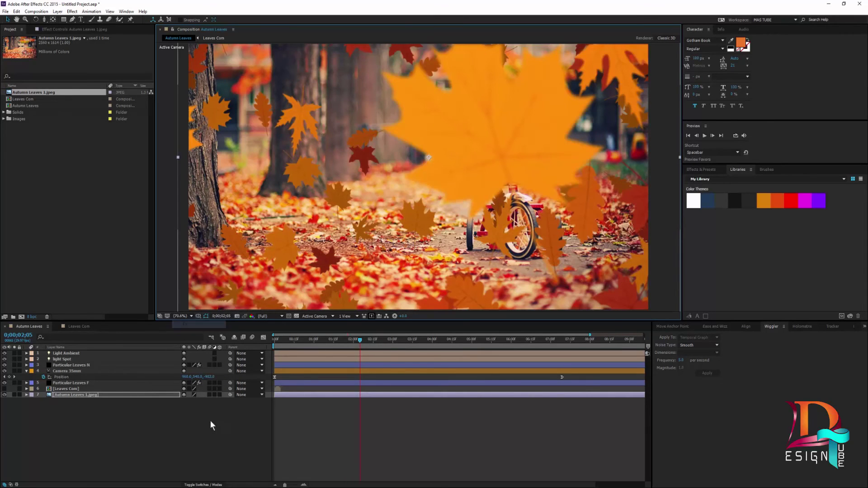
# Scrub through 1;13, 1;26, 8;11 and 6;16 to preview, then collapse Camera 35mm's Position
pyautogui.click(128, 435)
pyautogui.moveTo(360, 345); pyautogui.dragTo(319, 359)
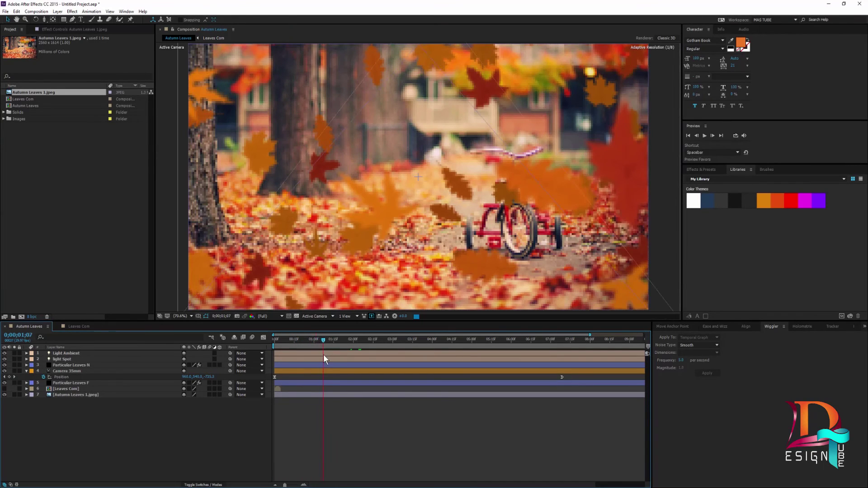
pyautogui.click(330, 338)
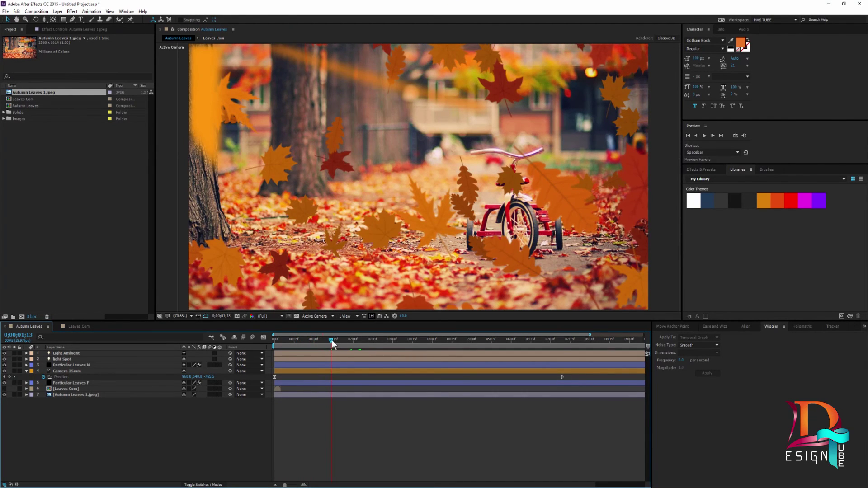
pyautogui.moveTo(331, 340); pyautogui.dragTo(349, 347)
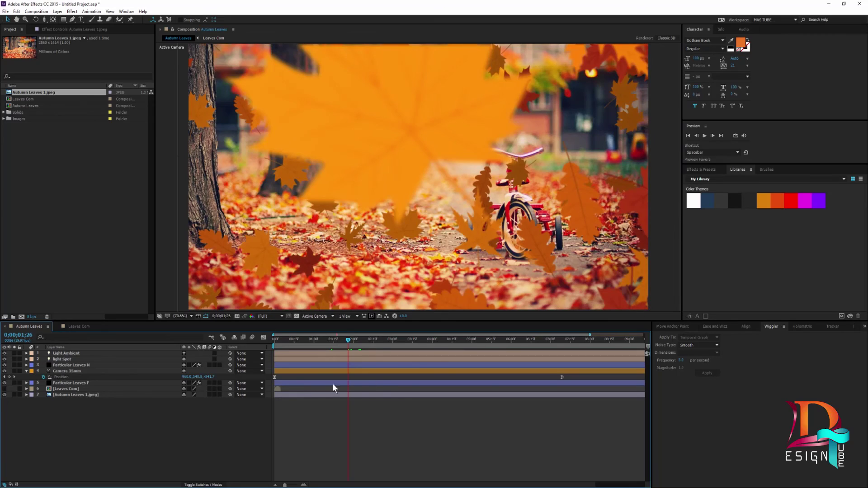
pyautogui.moveTo(349, 342); pyautogui.dragTo(569, 367)
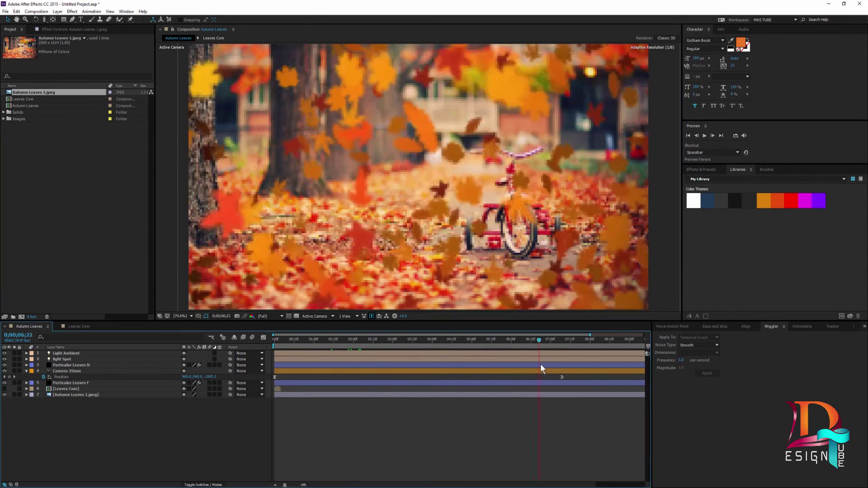
pyautogui.moveTo(569, 364); pyautogui.dragTo(604, 371)
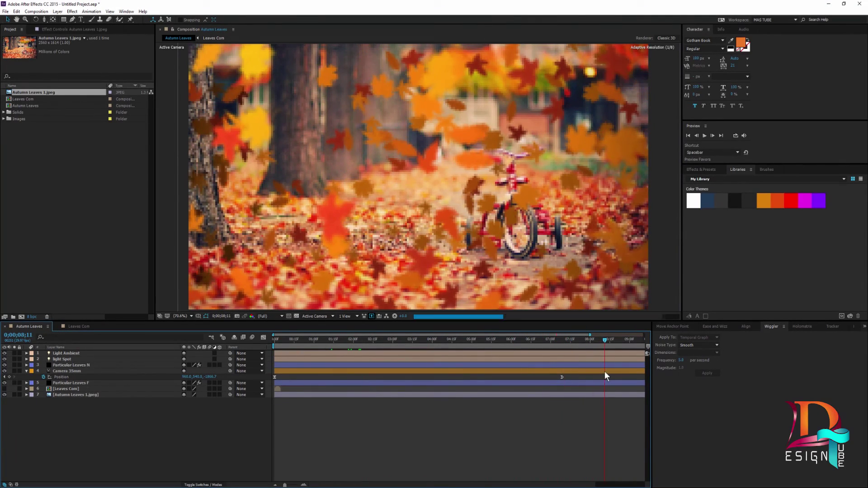
pyautogui.moveTo(604, 340); pyautogui.dragTo(532, 357)
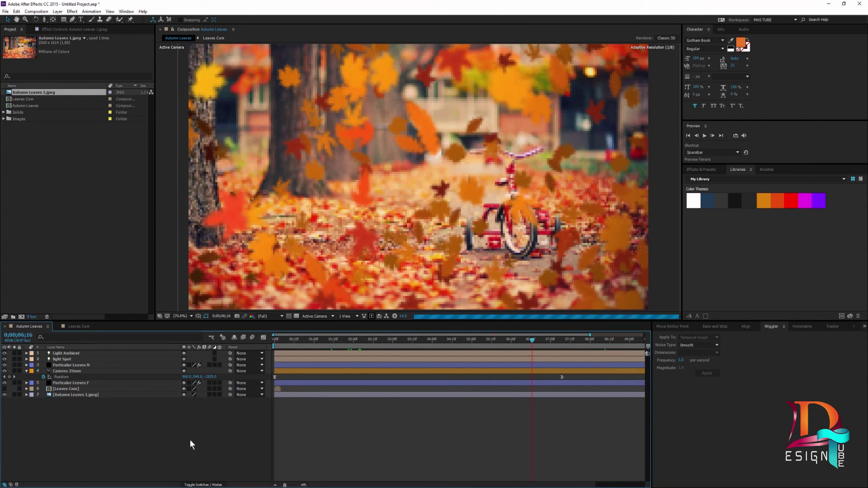
pyautogui.click(26, 371)
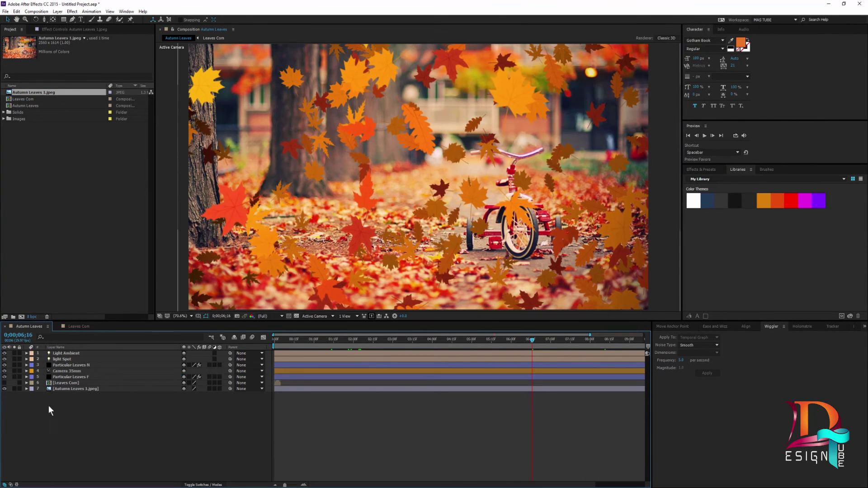
# Add a new adjustment layer via Layer > New > Adjustment Layer
pyautogui.click(59, 12)
pyautogui.moveTo(63, 20)
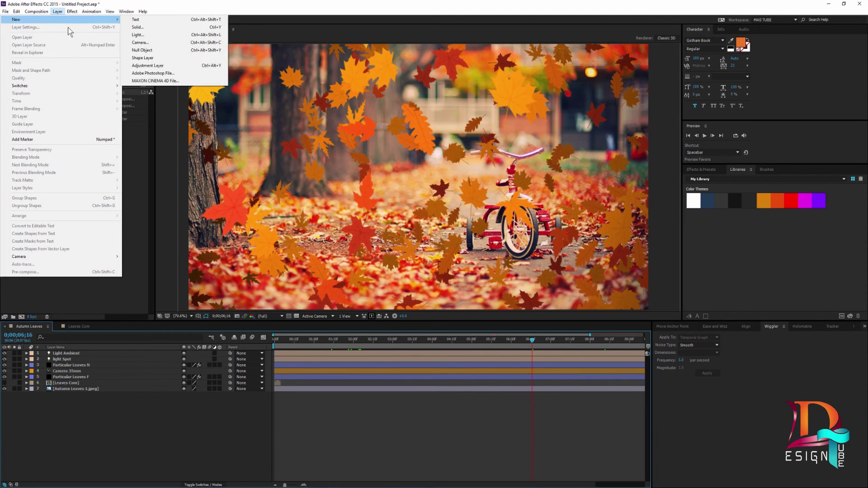
pyautogui.click(149, 66)
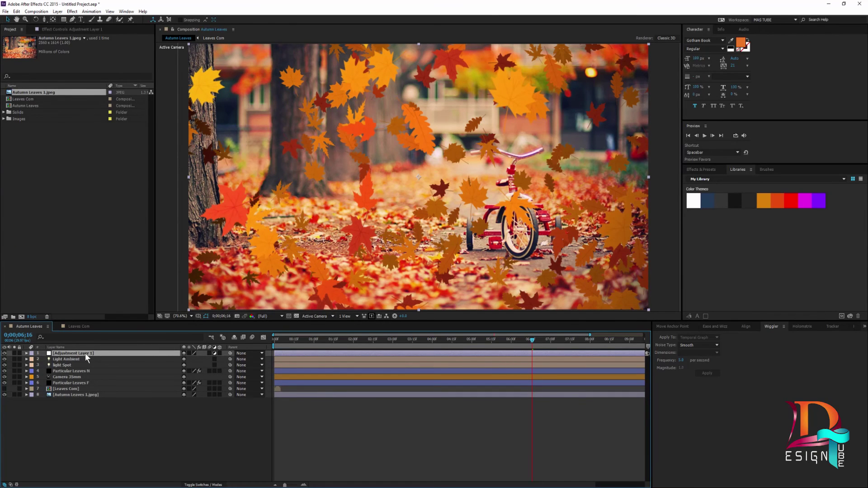
# Apply Effect > Magic Bullet > Looks to the adjustment layer and launch the Looks editor
pyautogui.click(72, 12)
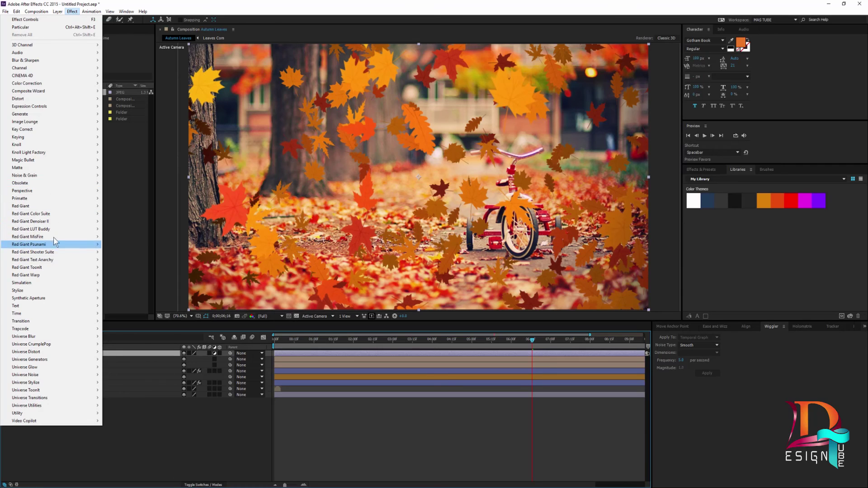
pyautogui.moveTo(58, 175)
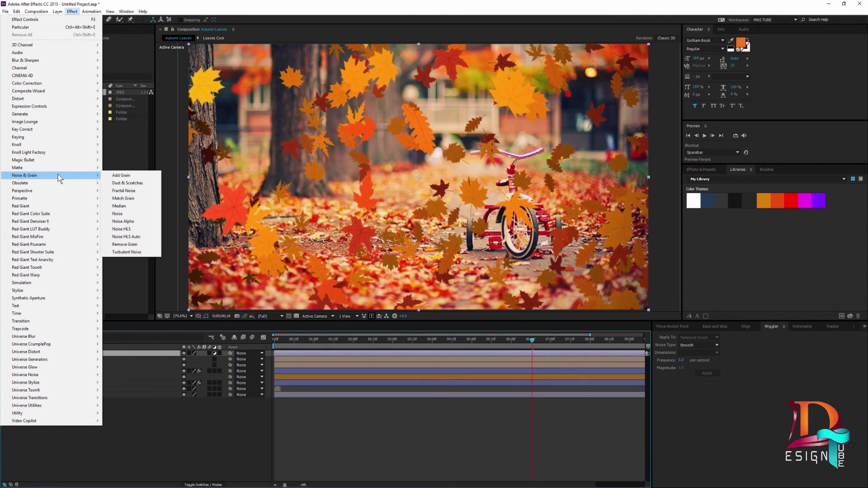
pyautogui.moveTo(81, 161)
pyautogui.click(121, 183)
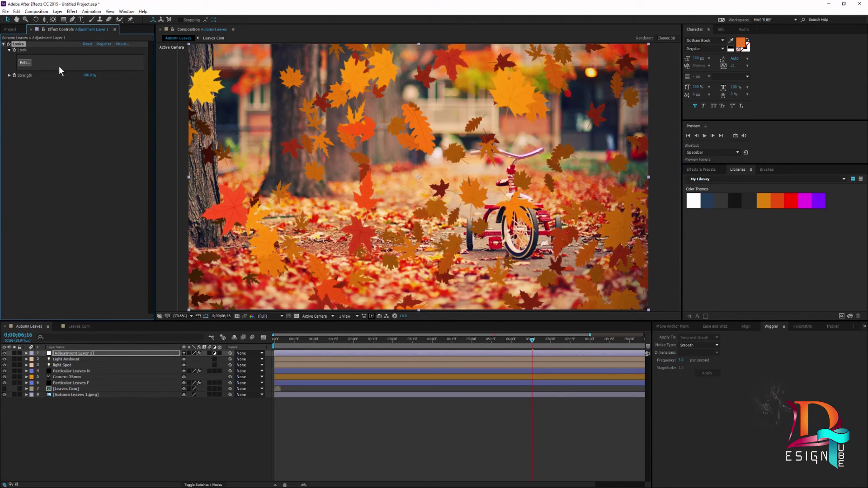
pyautogui.click(25, 62)
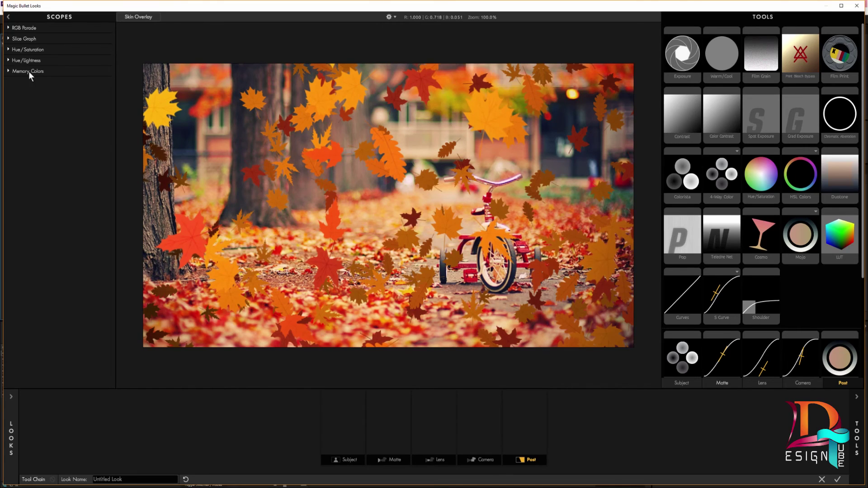
# Browse the Blockbuster, Color Film Stock and Color Play looks, then apply Enhancements > Palefellow
pyautogui.click(8, 397)
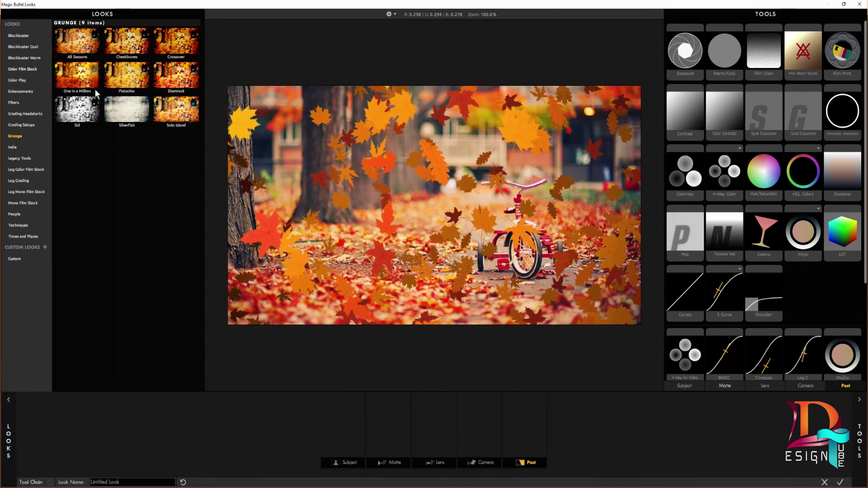
pyautogui.click(17, 38)
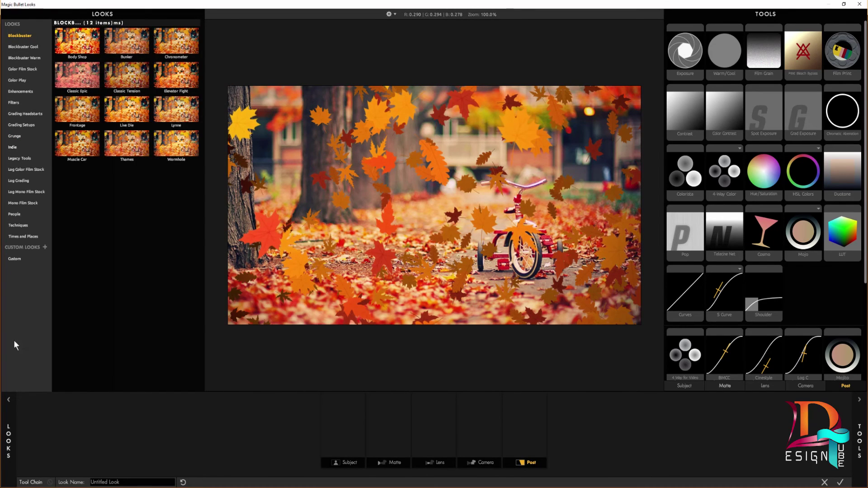
pyautogui.click(72, 74)
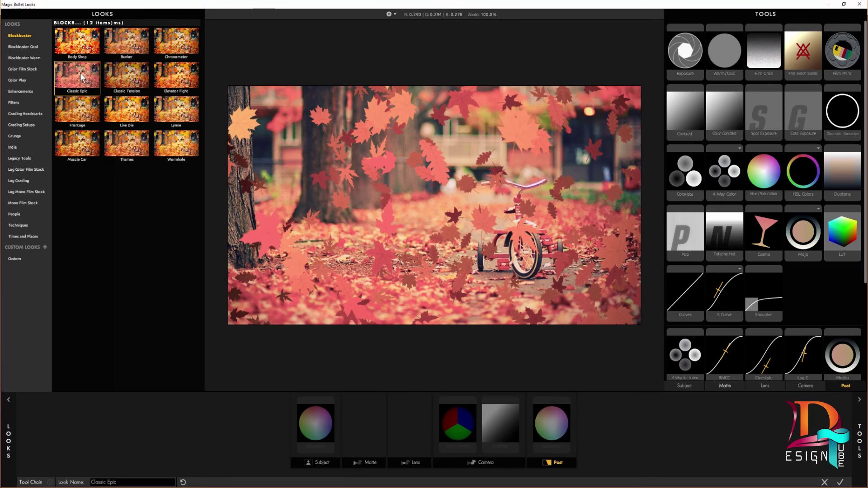
pyautogui.click(23, 47)
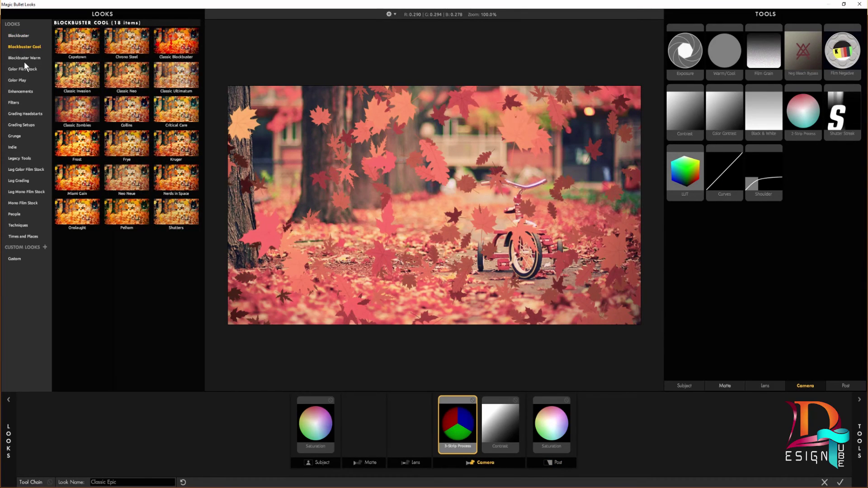
pyautogui.click(17, 58)
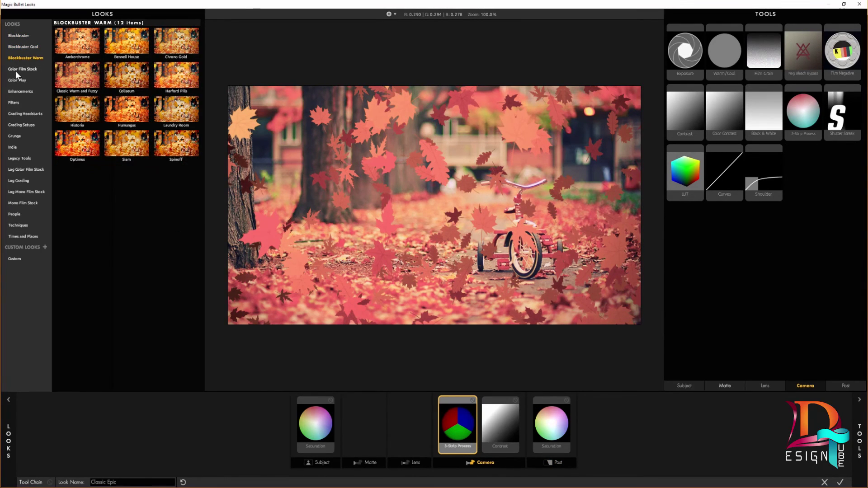
pyautogui.click(21, 70)
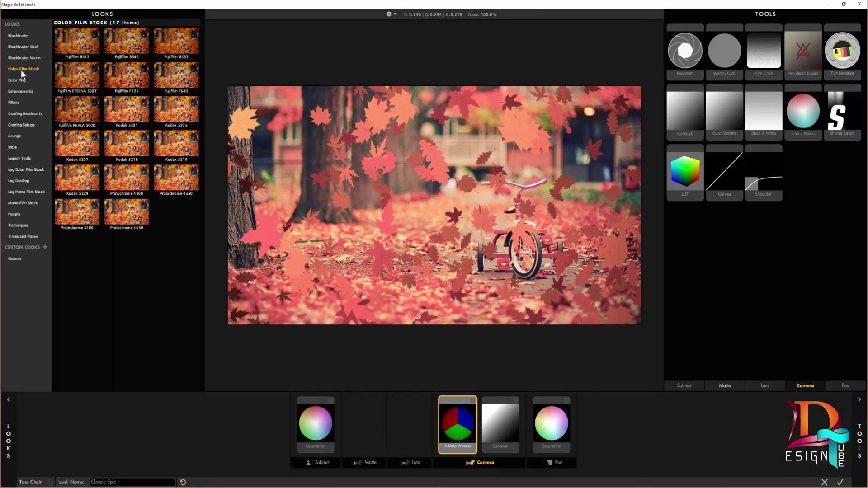
pyautogui.click(19, 81)
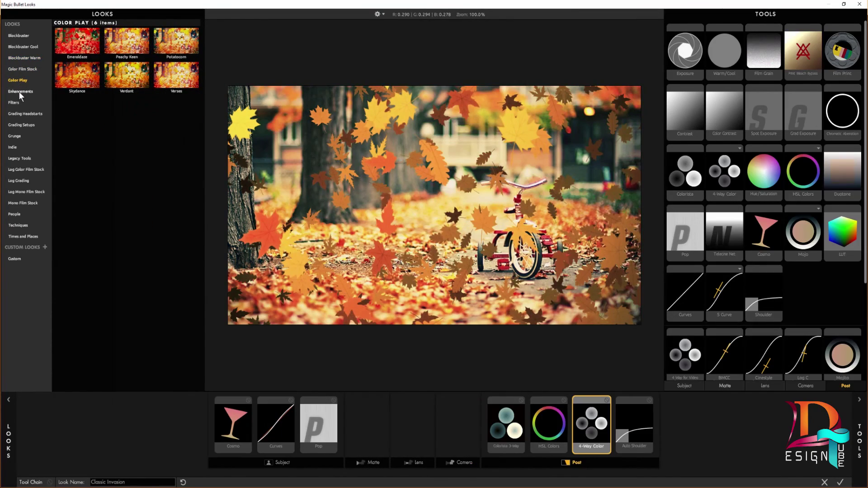
pyautogui.click(19, 91)
pyautogui.click(71, 107)
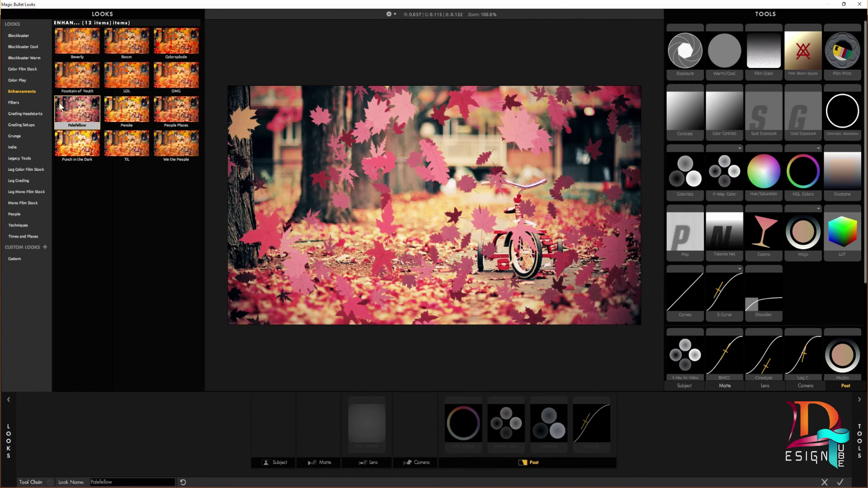
pyautogui.click(840, 483)
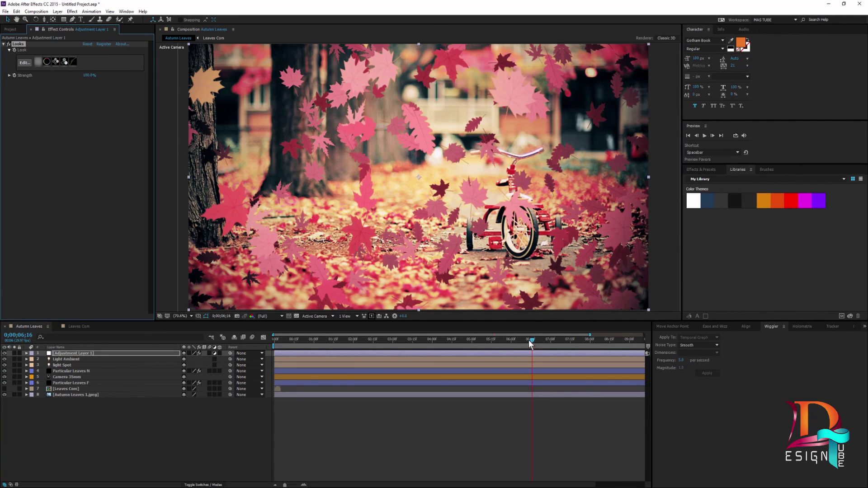
# Scrub back to about two seconds, then forward to 0;00;03;24 to review the grade
pyautogui.moveTo(532, 340)
pyautogui.mouseDown()
pyautogui.moveTo(384, 340)
pyautogui.moveTo(373, 363)
pyautogui.mouseUp()
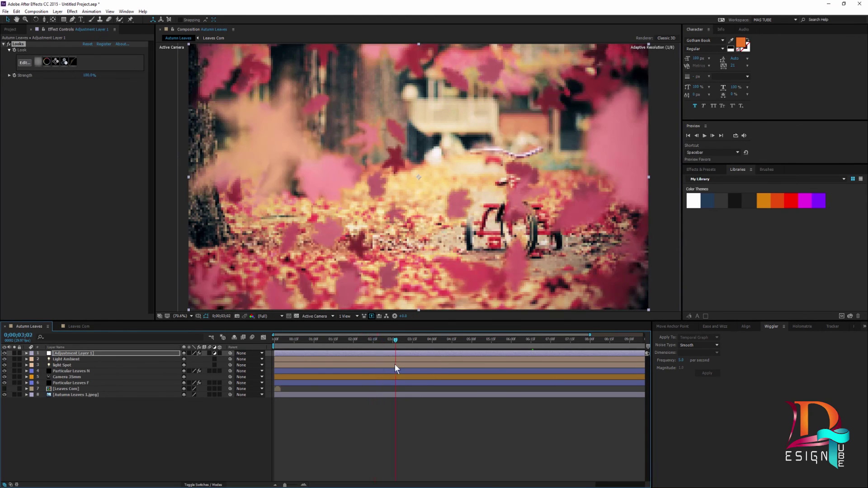
pyautogui.moveTo(373, 362); pyautogui.dragTo(423, 360)
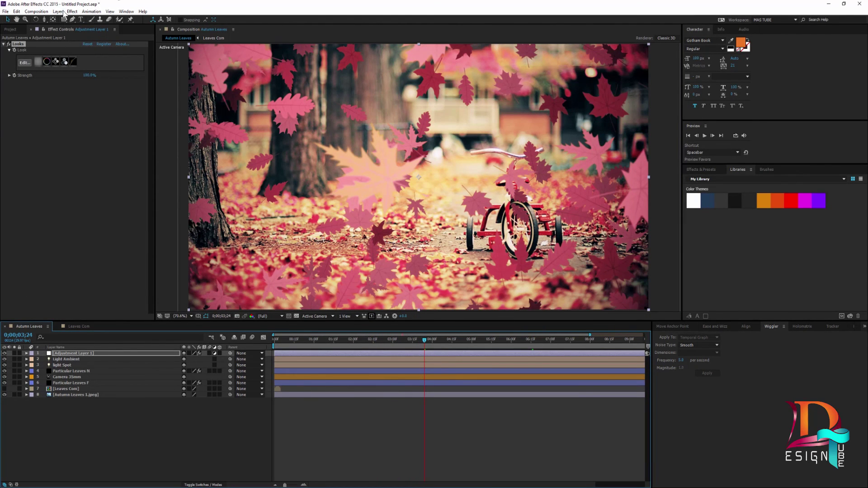
# Add a new black solid layer covering the whole composition
pyautogui.rightClick(145, 415)
pyautogui.moveTo(165, 422)
pyautogui.click(120, 438)
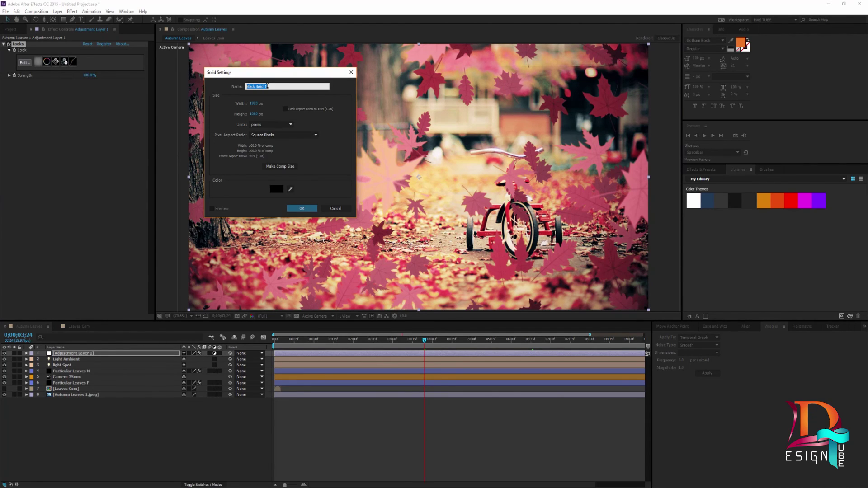
pyautogui.click(302, 209)
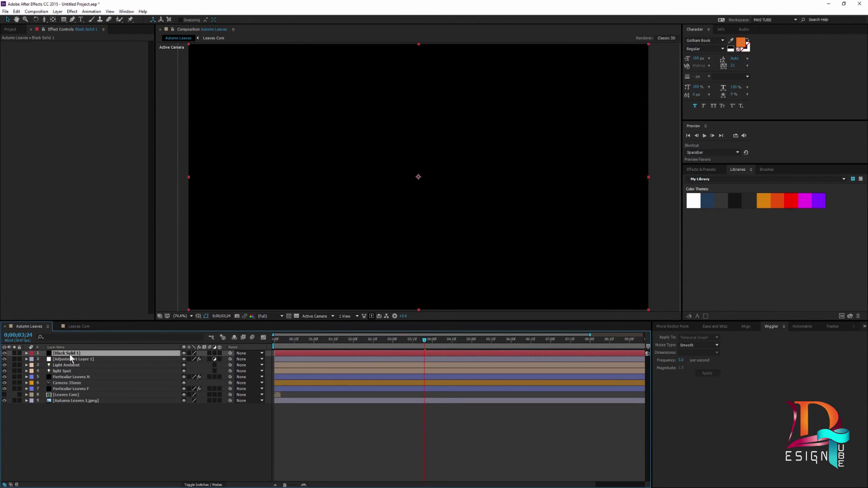
# Give the solid a full-size elliptical Mask 1 and set its mode to Subtract
pyautogui.click(62, 20)
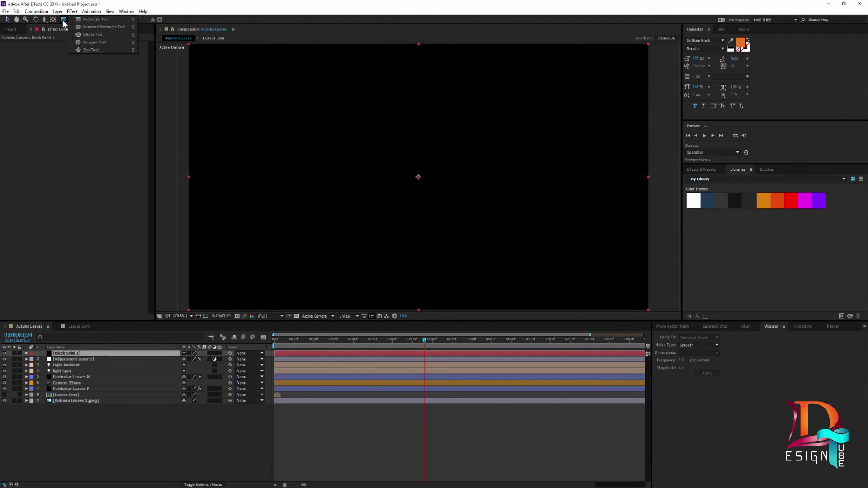
pyautogui.click(89, 34)
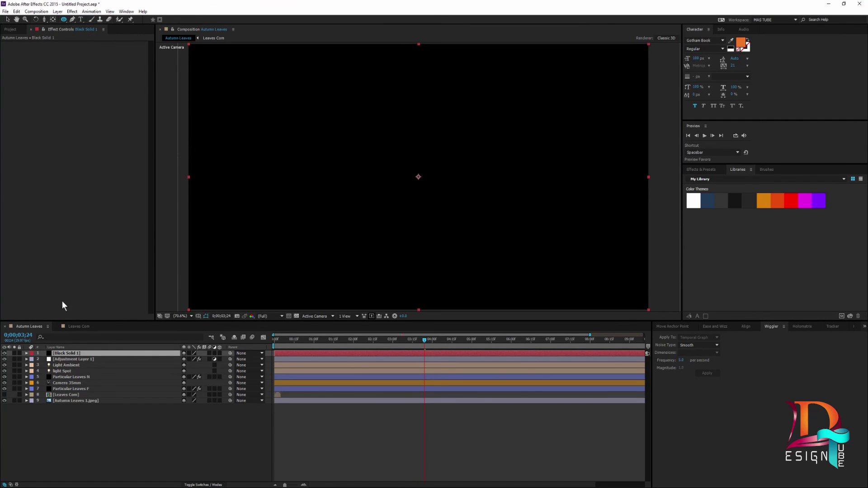
pyautogui.doubleClick(64, 20)
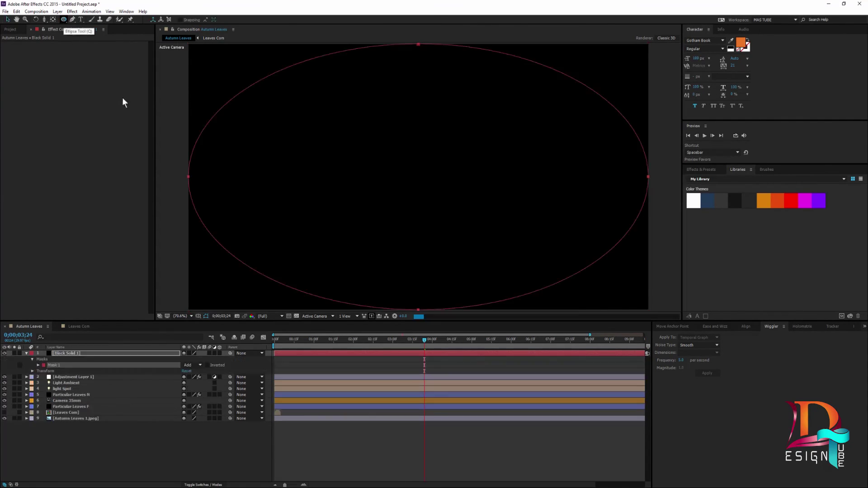
pyautogui.press('v')
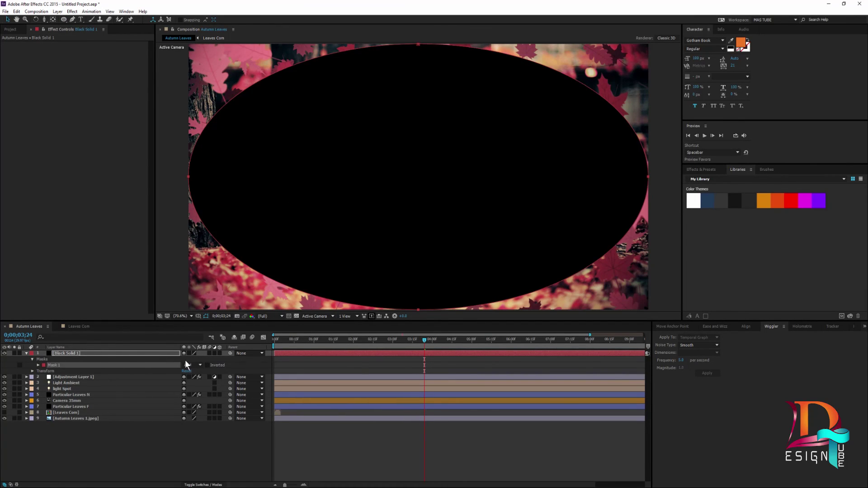
pyautogui.click(198, 365)
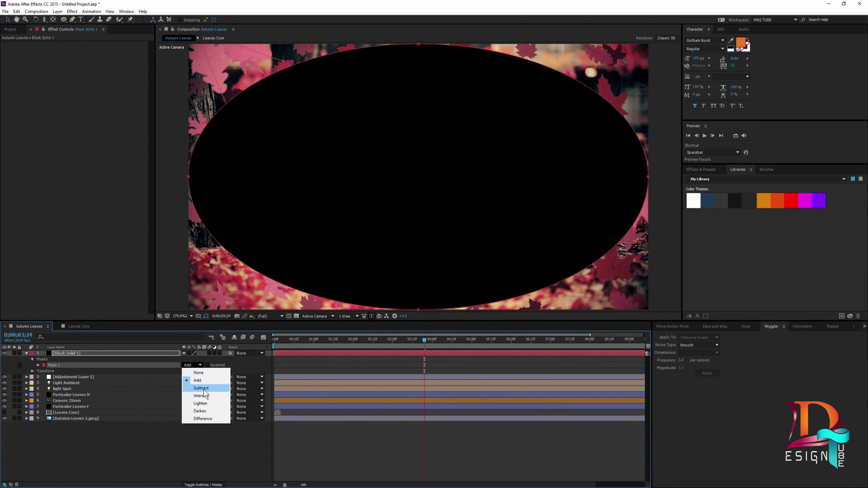
pyautogui.click(201, 388)
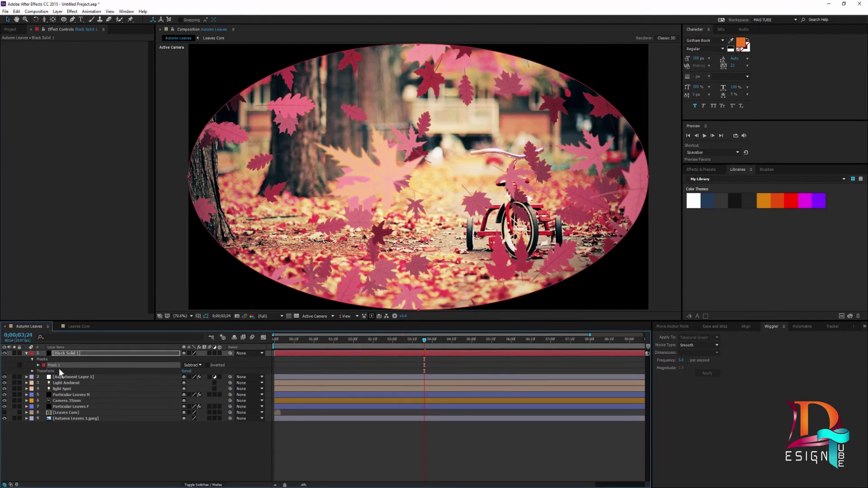
# Feather Mask 1's edge heavily, to roughly 350 pixels
pyautogui.press('f')
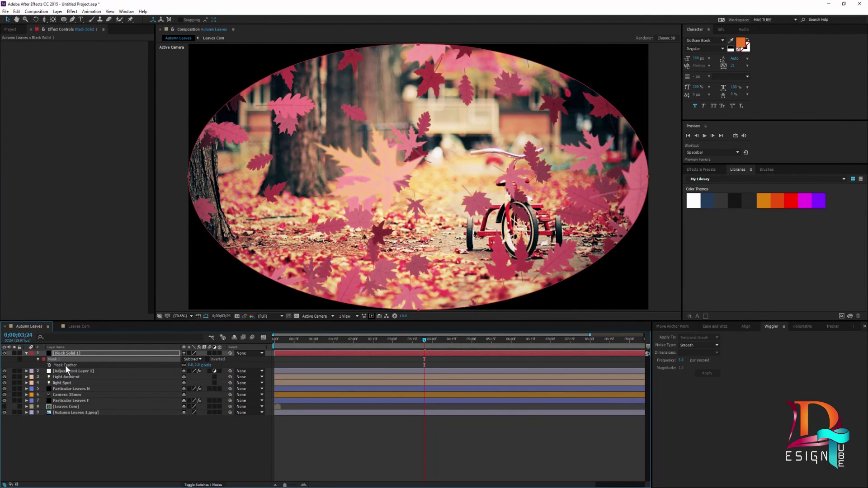
pyautogui.moveTo(198, 365); pyautogui.dragTo(326, 367)
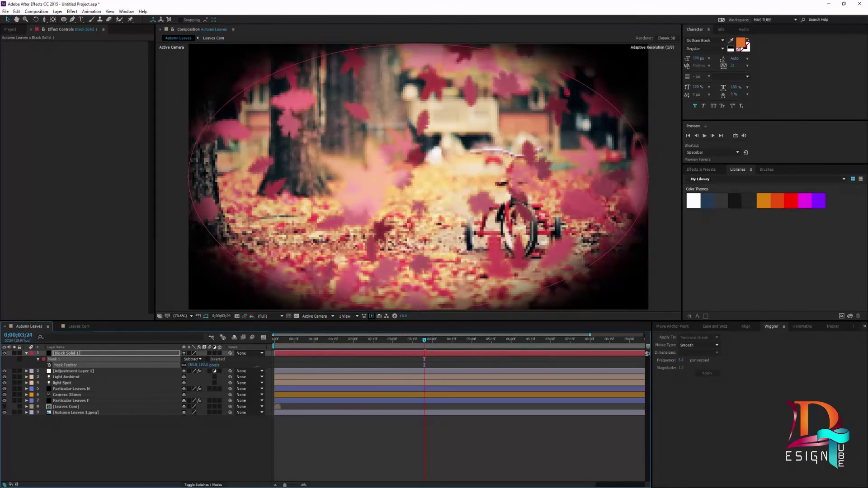
pyautogui.moveTo(308, 373); pyautogui.dragTo(303, 375)
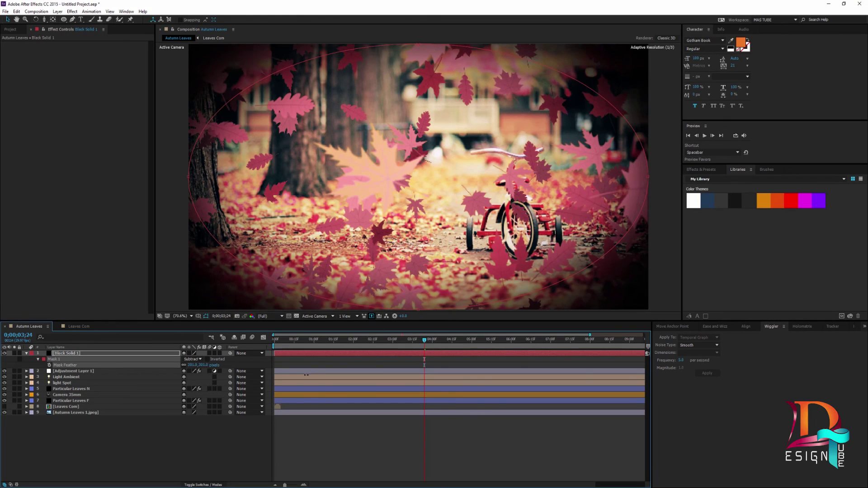
pyautogui.moveTo(307, 375); pyautogui.dragTo(329, 374)
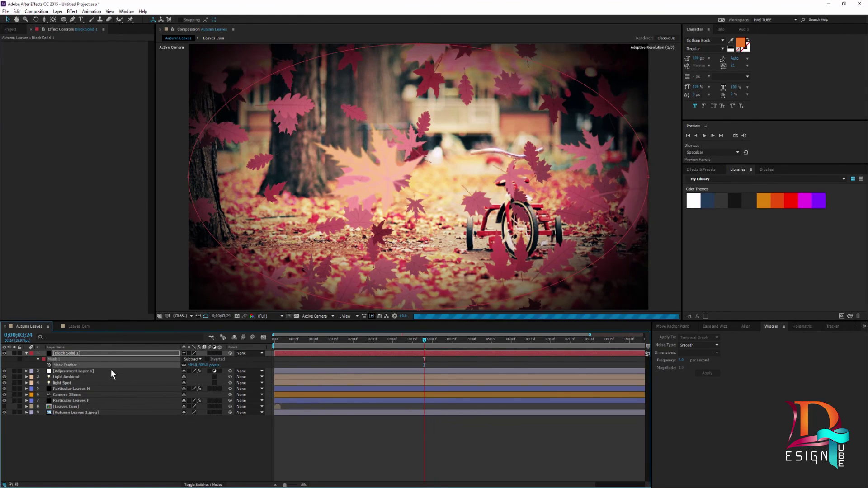
# Expand Mask 1 outward by about 92 pixels and compare the footage with the vignette hidden
pyautogui.click(38, 359)
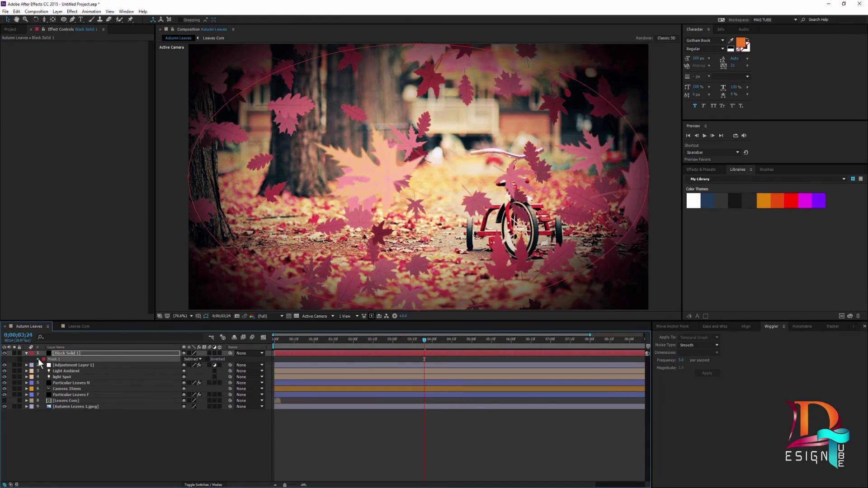
pyautogui.click(38, 359)
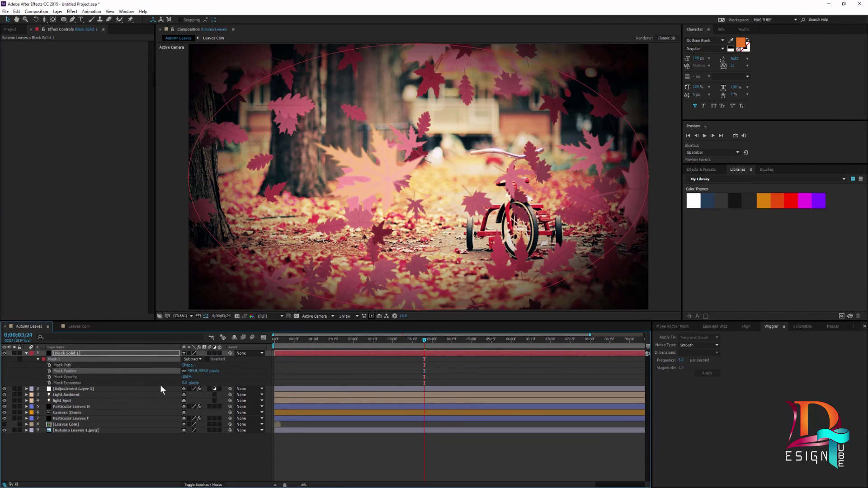
pyautogui.moveTo(185, 383)
pyautogui.mouseDown()
pyautogui.moveTo(218, 384)
pyautogui.moveTo(236, 47)
pyautogui.mouseUp()
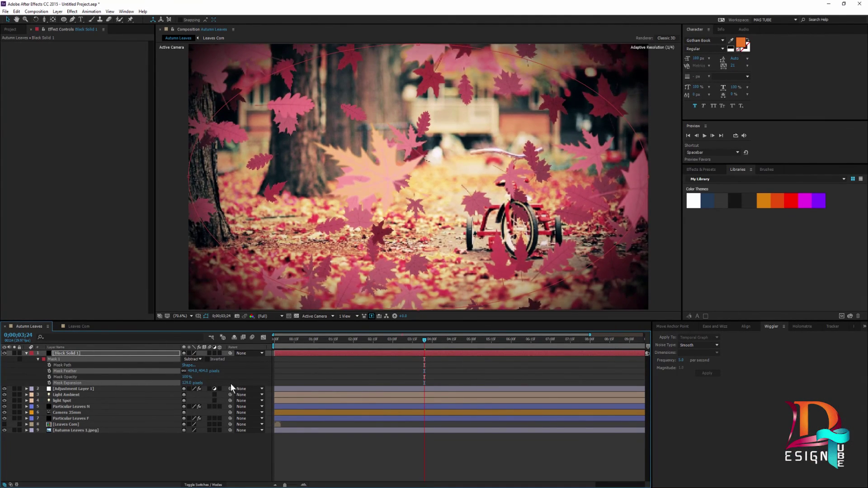
pyautogui.click(4, 353)
pyautogui.click(4, 353)
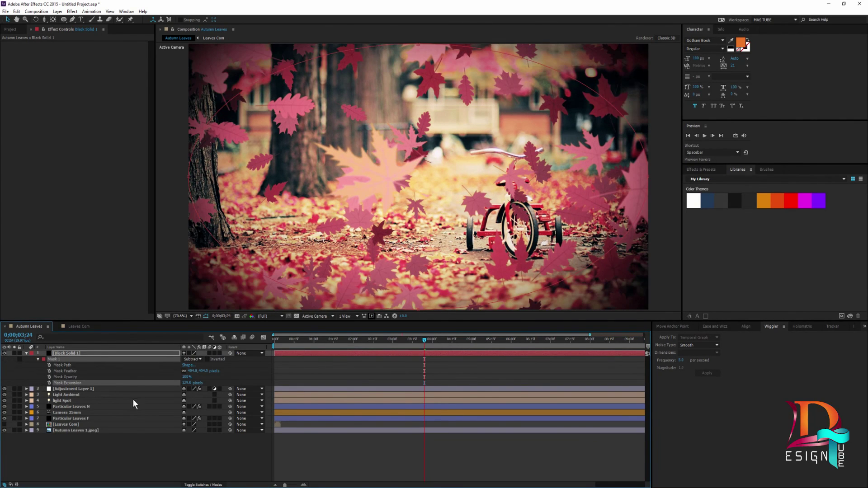
# Refine the feather to about 430 px and expansion to 143 px, then collapse the solid
pyautogui.moveTo(189, 371); pyautogui.dragTo(221, 371)
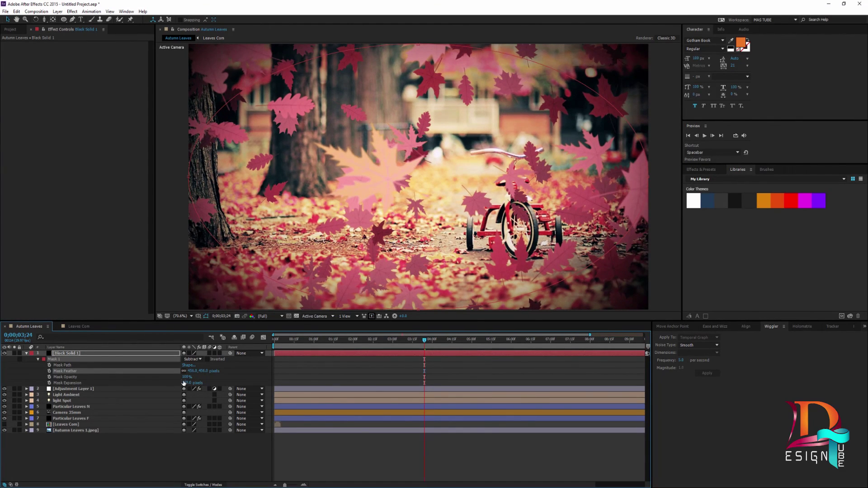
pyautogui.moveTo(189, 383); pyautogui.dragTo(254, 383)
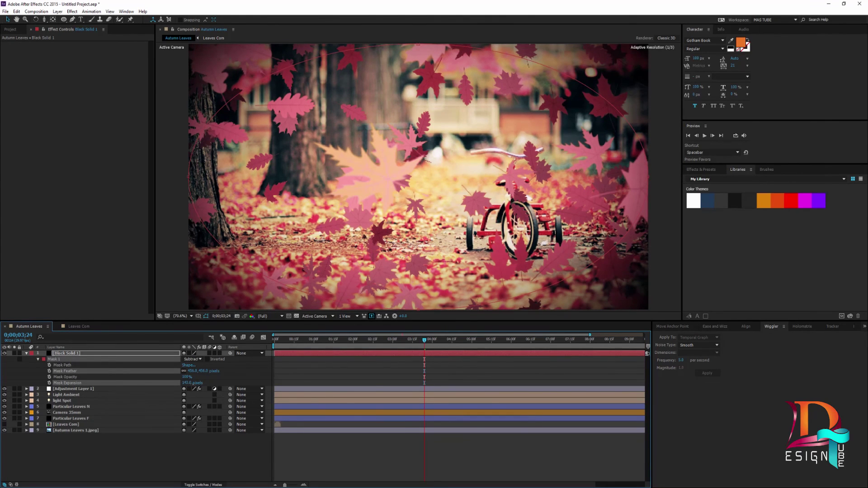
pyautogui.click(26, 355)
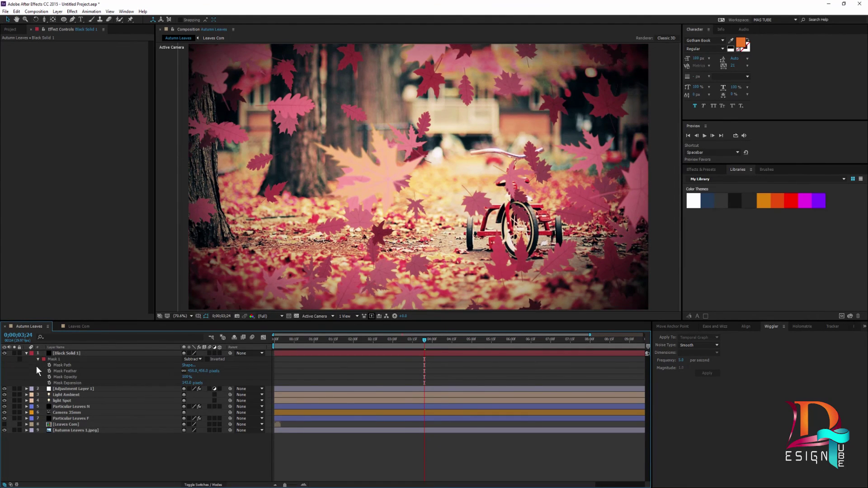
pyautogui.click(26, 353)
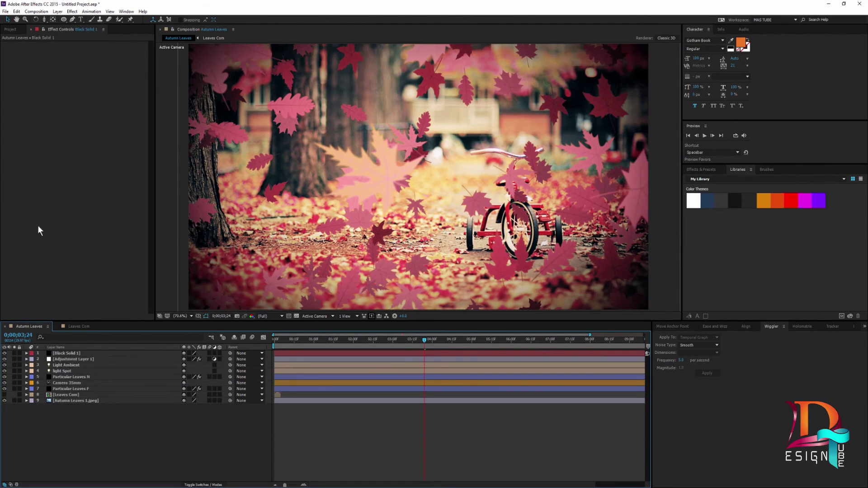
pyautogui.moveTo(424, 341); pyautogui.dragTo(264, 352)
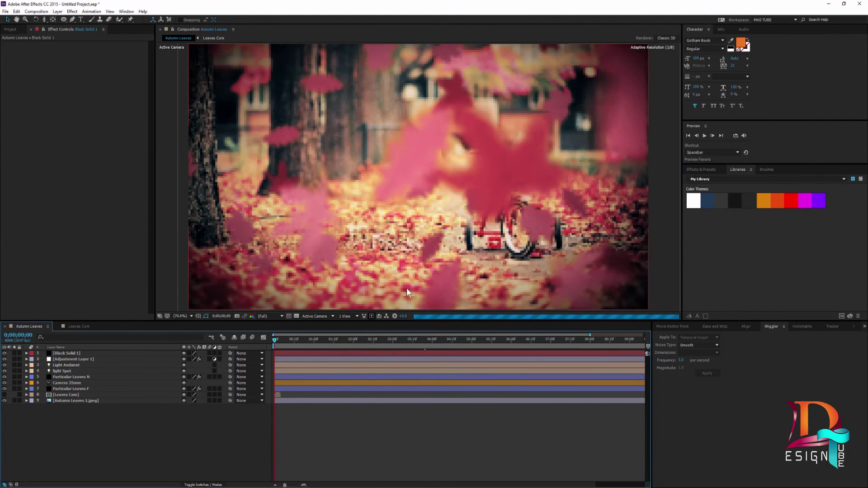
# Preview, then enable motion blur for the comp and for Particular Leaves N and F
pyautogui.press('space')
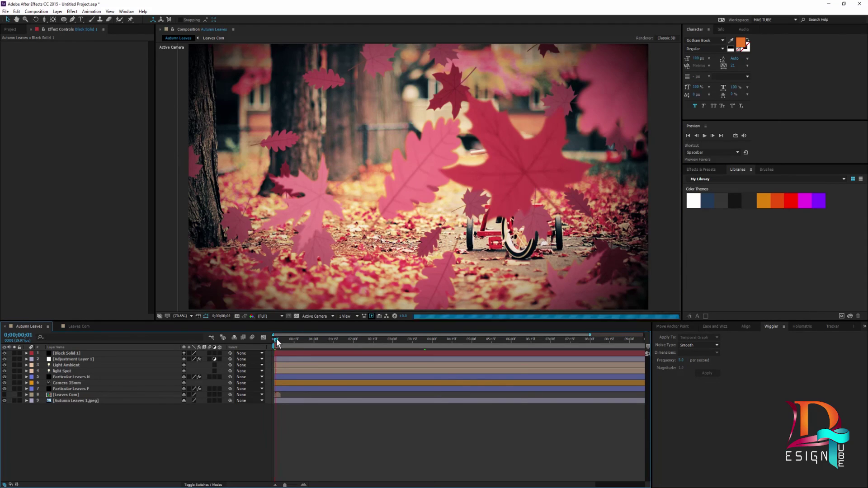
pyautogui.press('space')
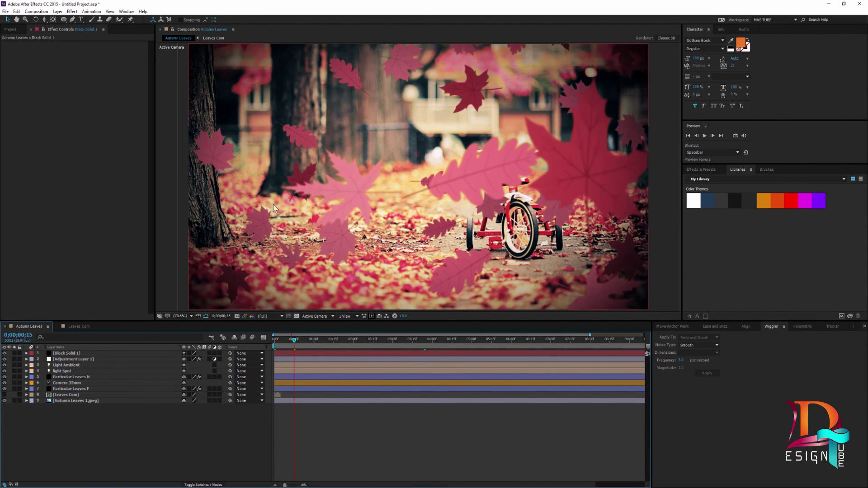
pyautogui.click(252, 337)
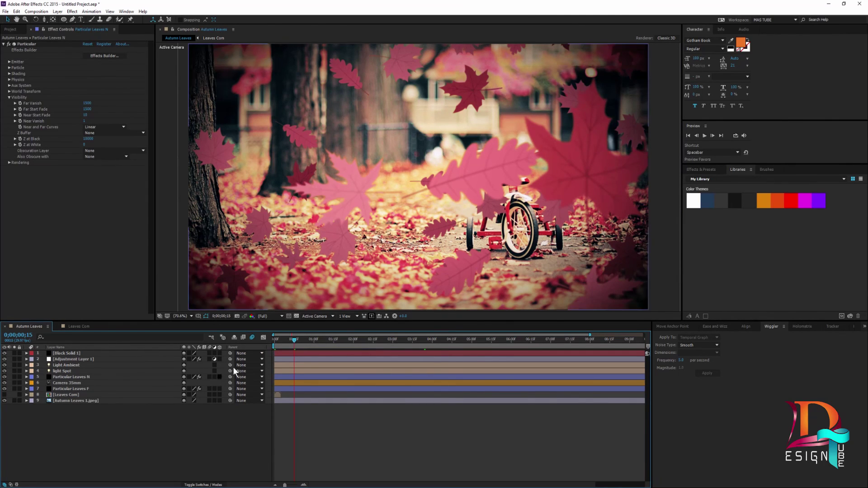
pyautogui.click(67, 377)
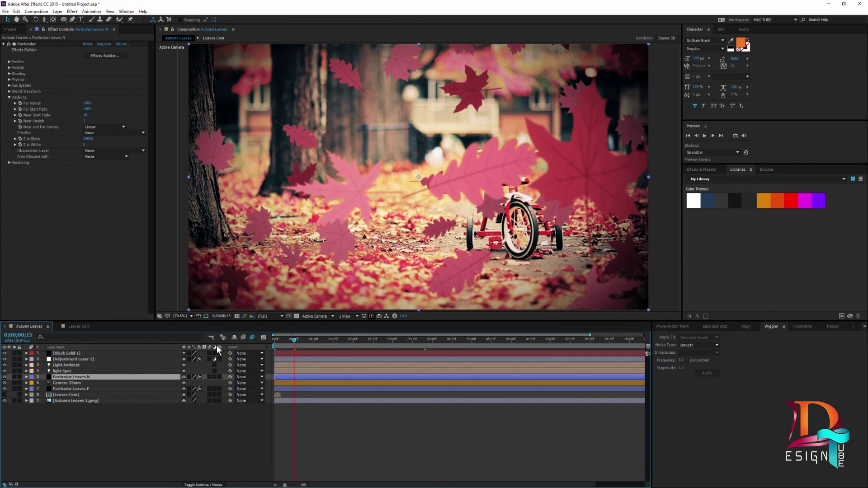
pyautogui.click(208, 376)
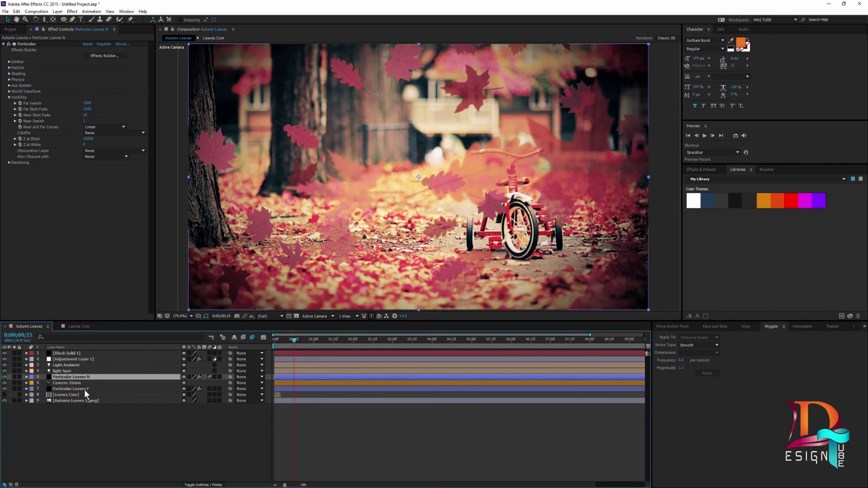
pyautogui.click(144, 389)
pyautogui.click(210, 389)
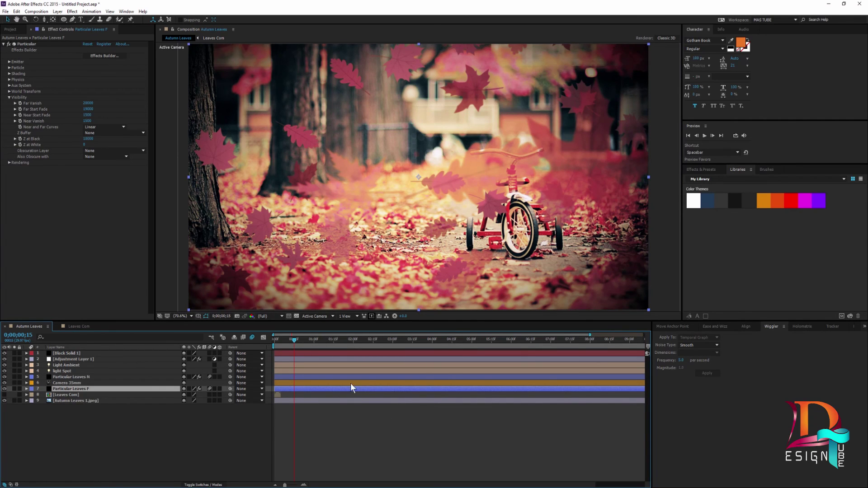
pyautogui.click(39, 416)
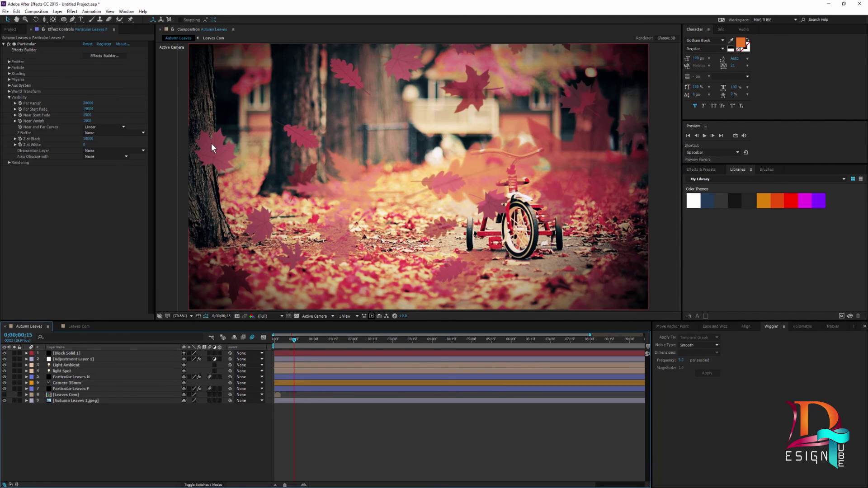
pyautogui.click(36, 11)
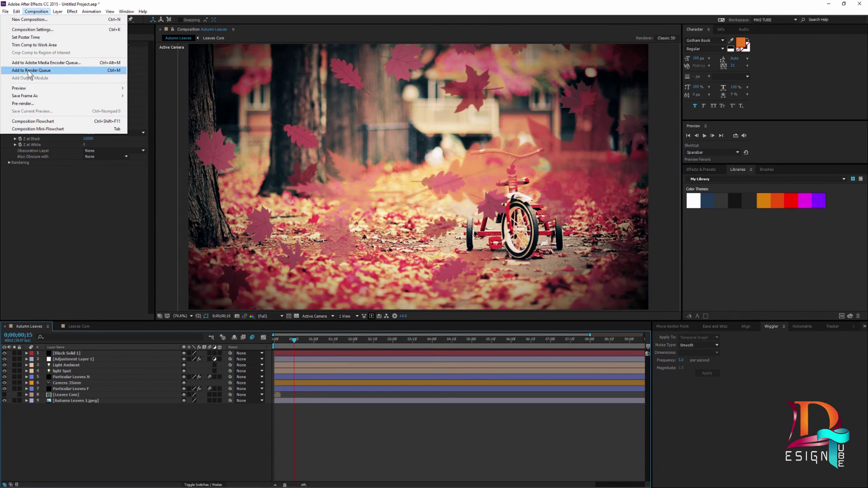
# Add Autumn Leaves to the Render Queue with Best Settings
pyautogui.click(30, 71)
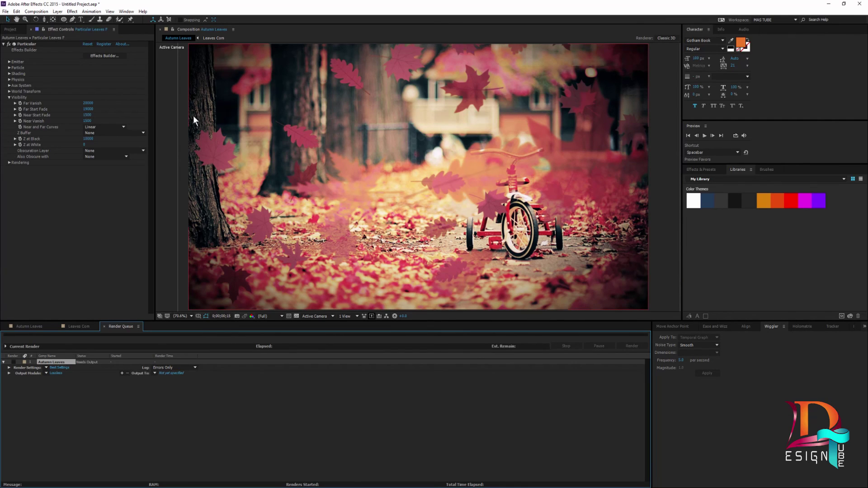
pyautogui.click(58, 367)
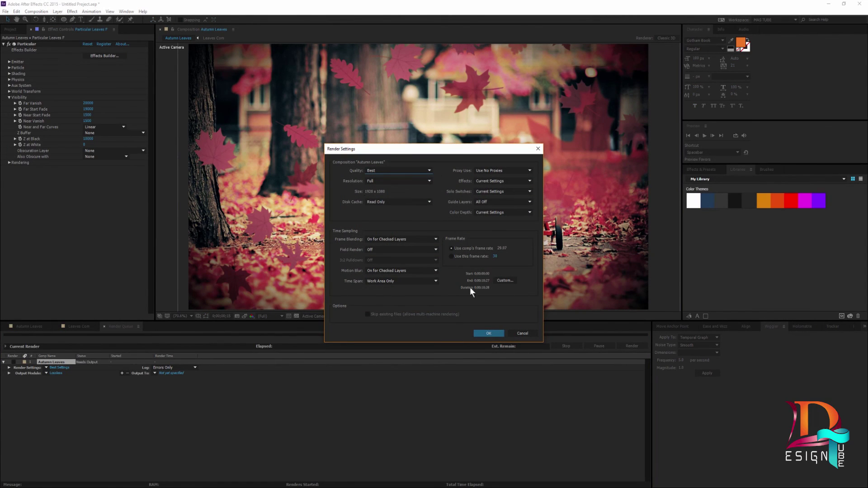
pyautogui.click(483, 333)
# Set the output module format to QuickTime with audio output off
pyautogui.click(54, 372)
pyautogui.moveTo(412, 128); pyautogui.dragTo(280, 54)
pyautogui.click(266, 84)
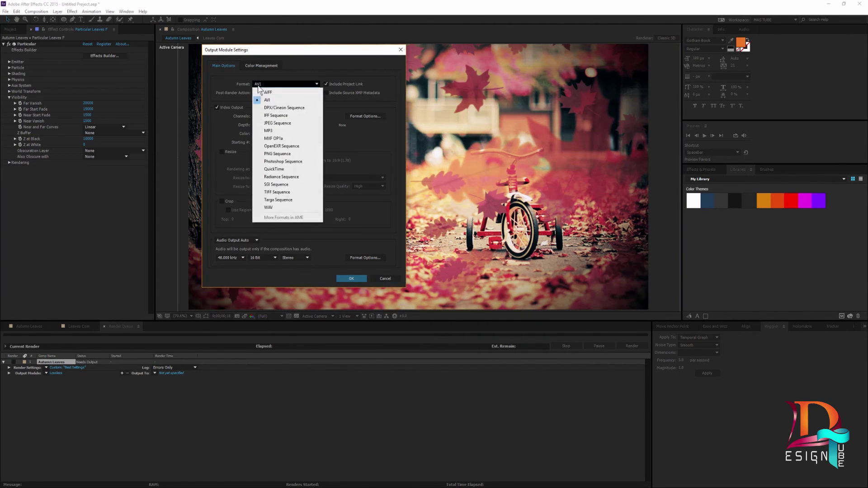
pyautogui.click(280, 169)
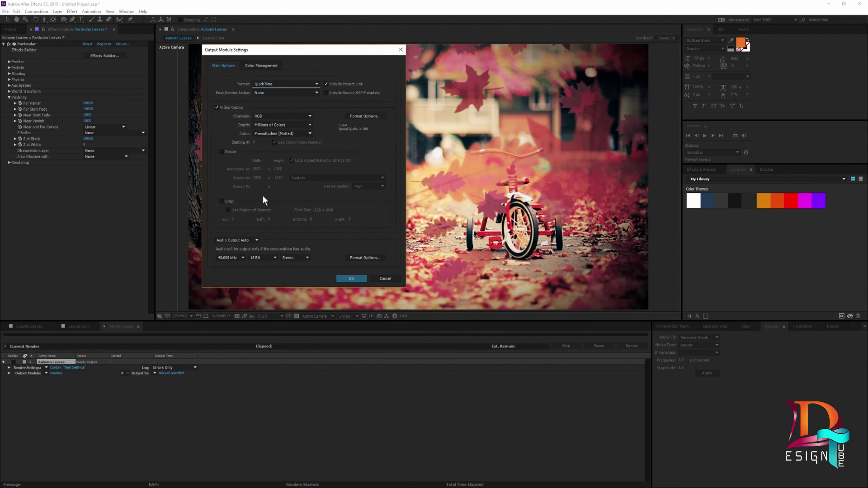
pyautogui.click(233, 240)
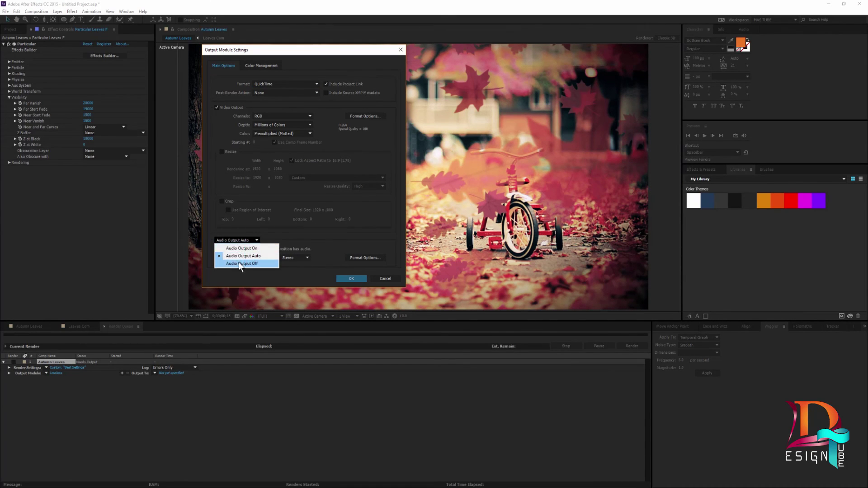
pyautogui.click(240, 264)
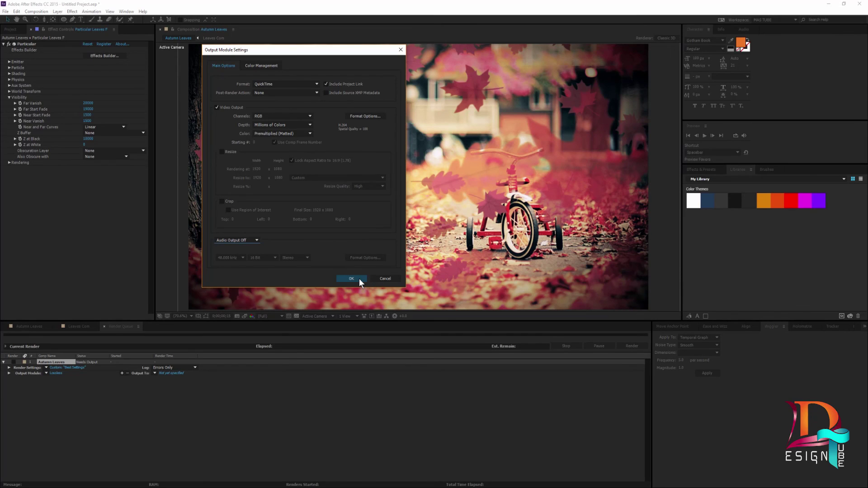
# Set the QuickTime video codec to H.264 and confirm the output settings
pyautogui.click(366, 115)
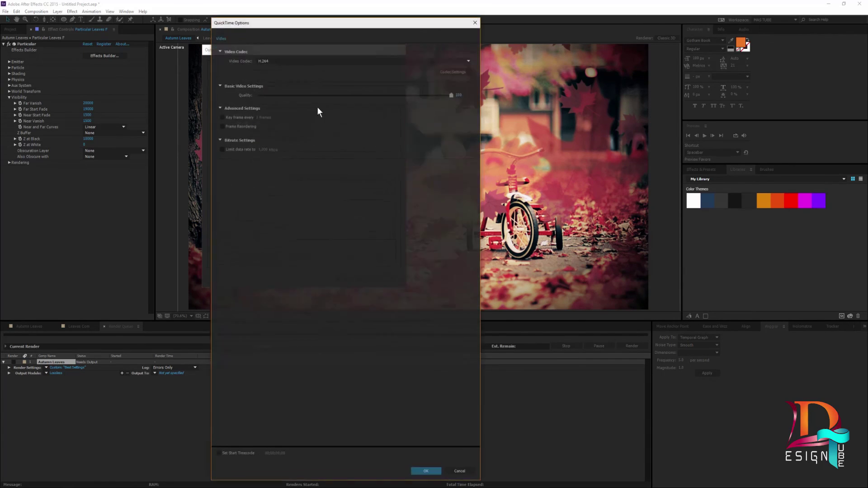
pyautogui.click(267, 61)
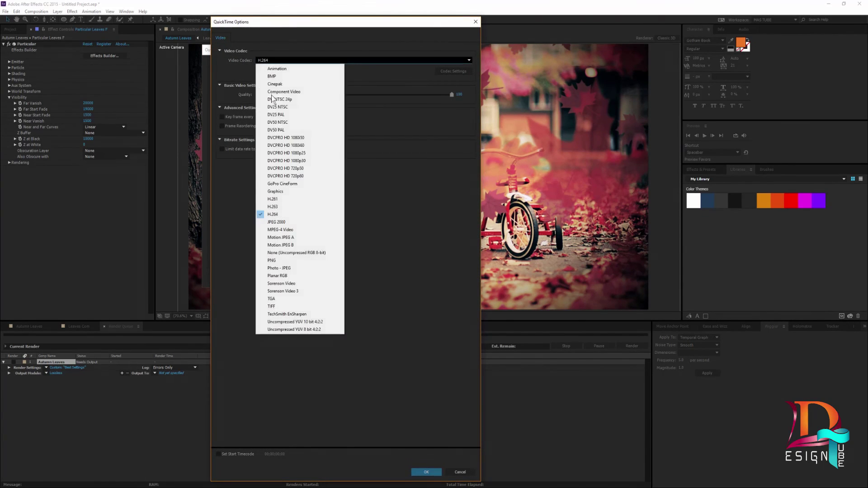
pyautogui.click(275, 215)
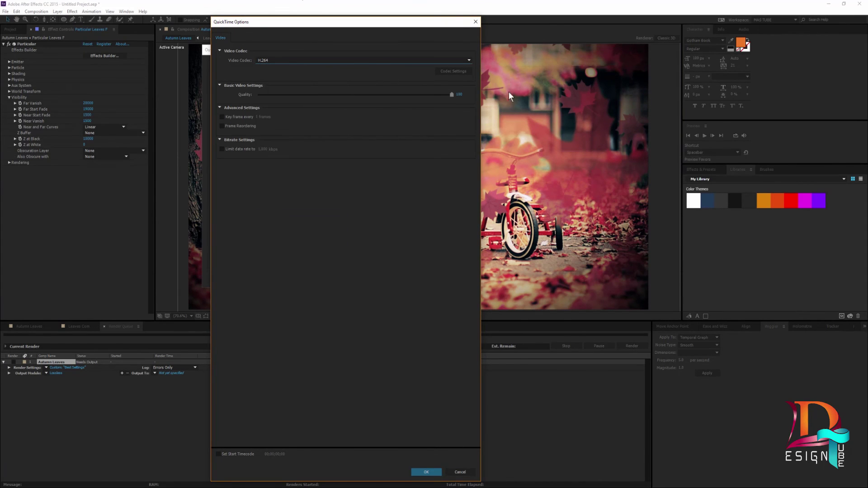
pyautogui.click(451, 95)
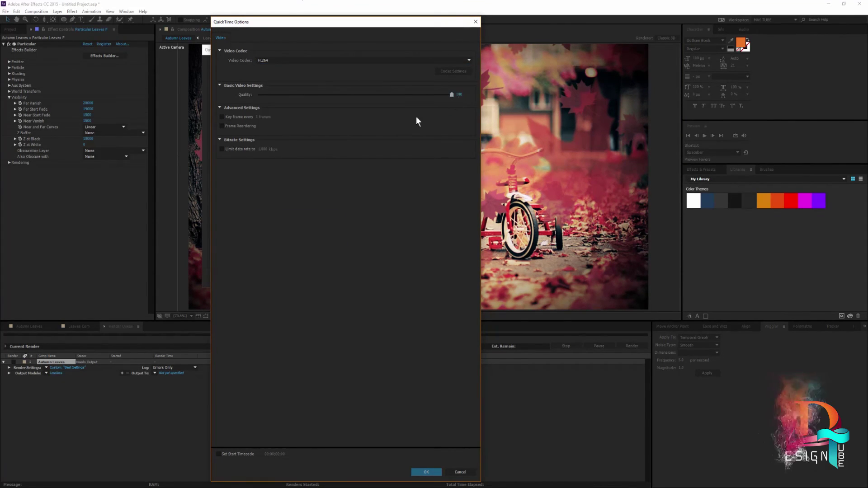
pyautogui.click(427, 472)
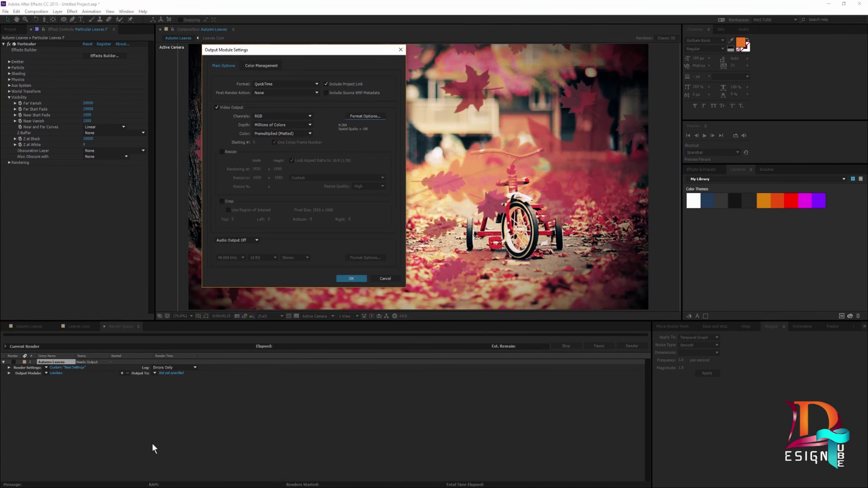
pyautogui.click(349, 279)
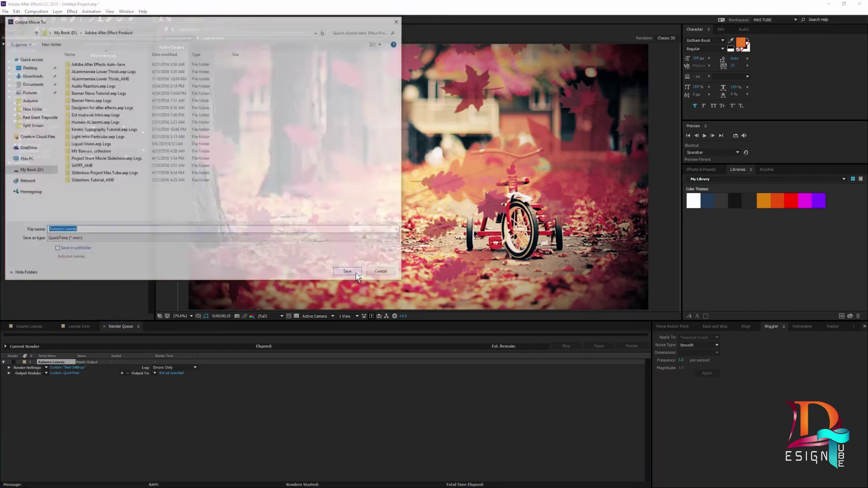
# Save the output as Autumn Test 3 in the Desktop's Autumn folder and start rendering
pyautogui.click(28, 67)
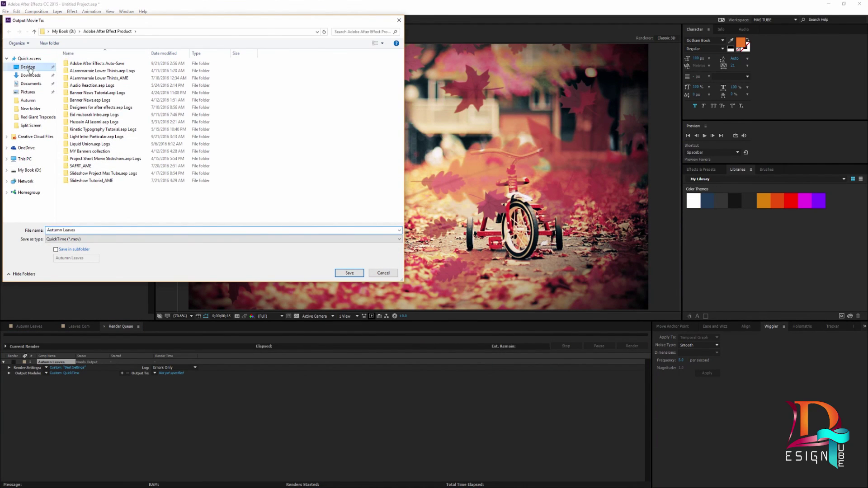
pyautogui.click(118, 81)
pyautogui.doubleClick(117, 81)
pyautogui.click(114, 72)
pyautogui.click(82, 228)
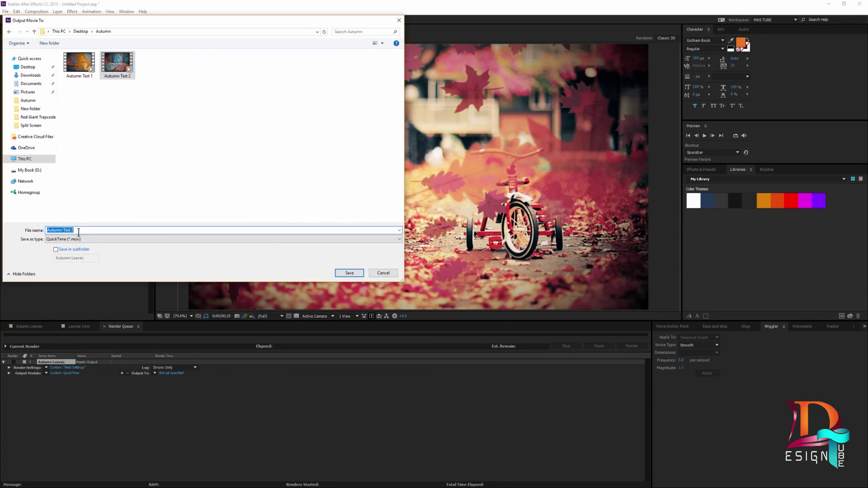
pyautogui.click(79, 231)
pyautogui.doubleClick(73, 231)
pyautogui.write('3')
pyautogui.click(349, 273)
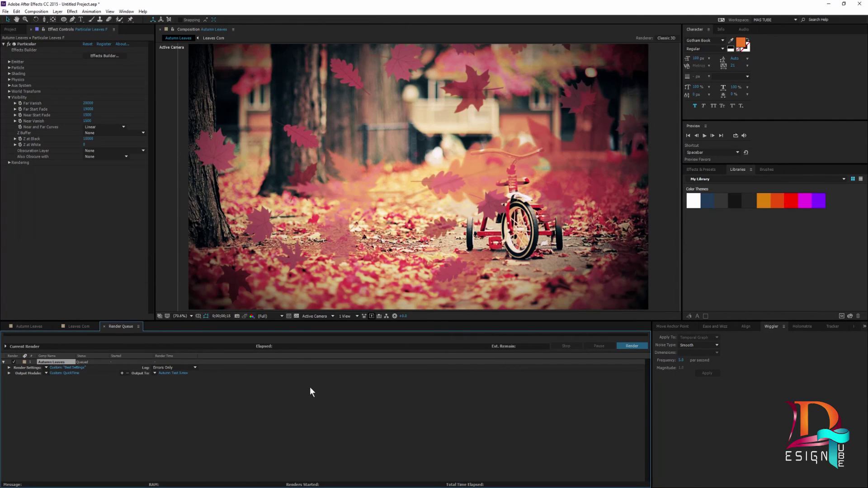
pyautogui.click(637, 347)
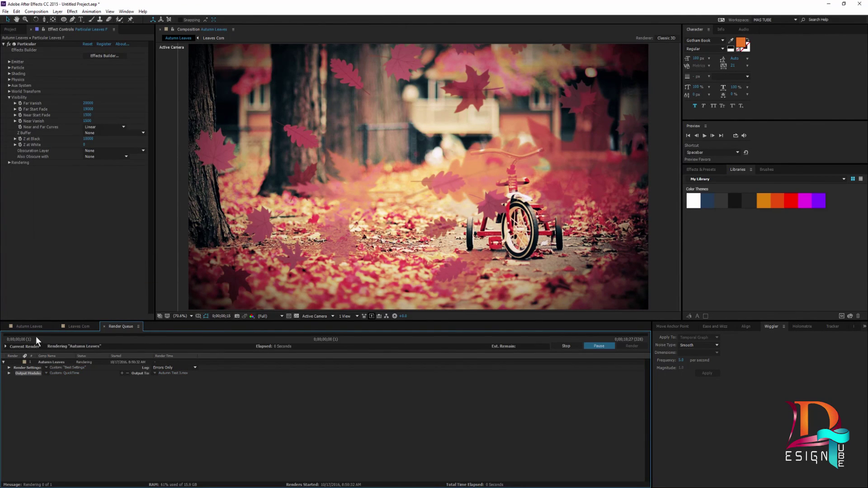